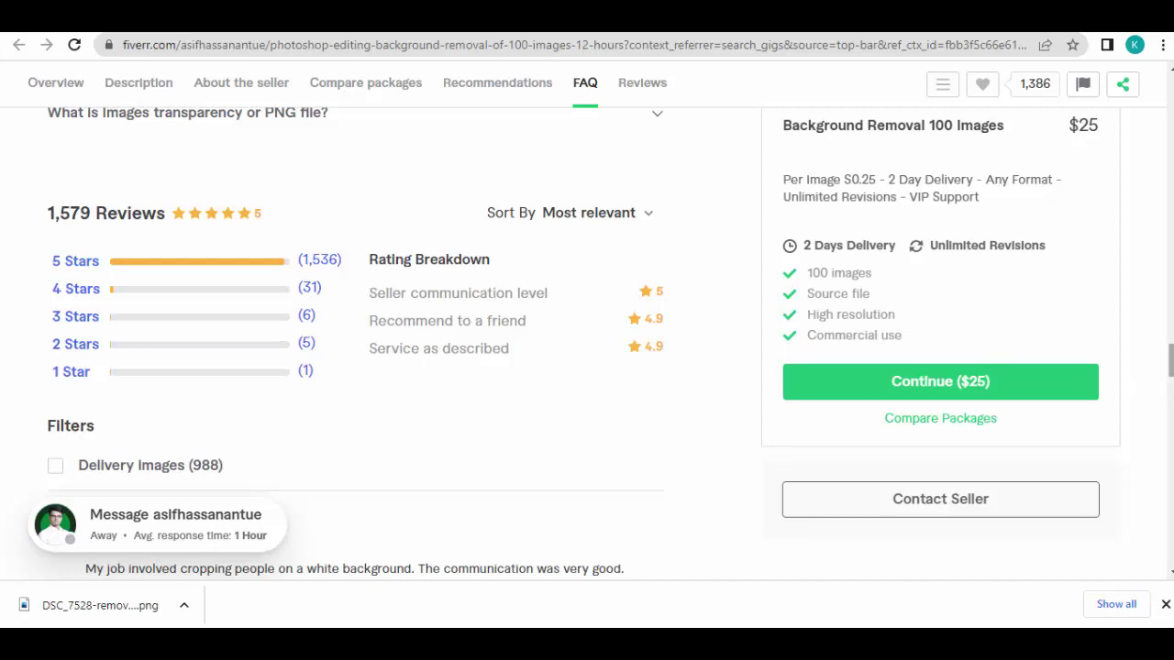
Examine the buyer reviews and related tags of the seller's background removal gig, and return to its beginning.
{"action": "scroll", "coordinate": [1170, 378], "scroll_direction": "down", "scroll_amount": 3}
{"action": "scroll", "coordinate": [356, 345], "scroll_direction": "down", "scroll_amount": 4}
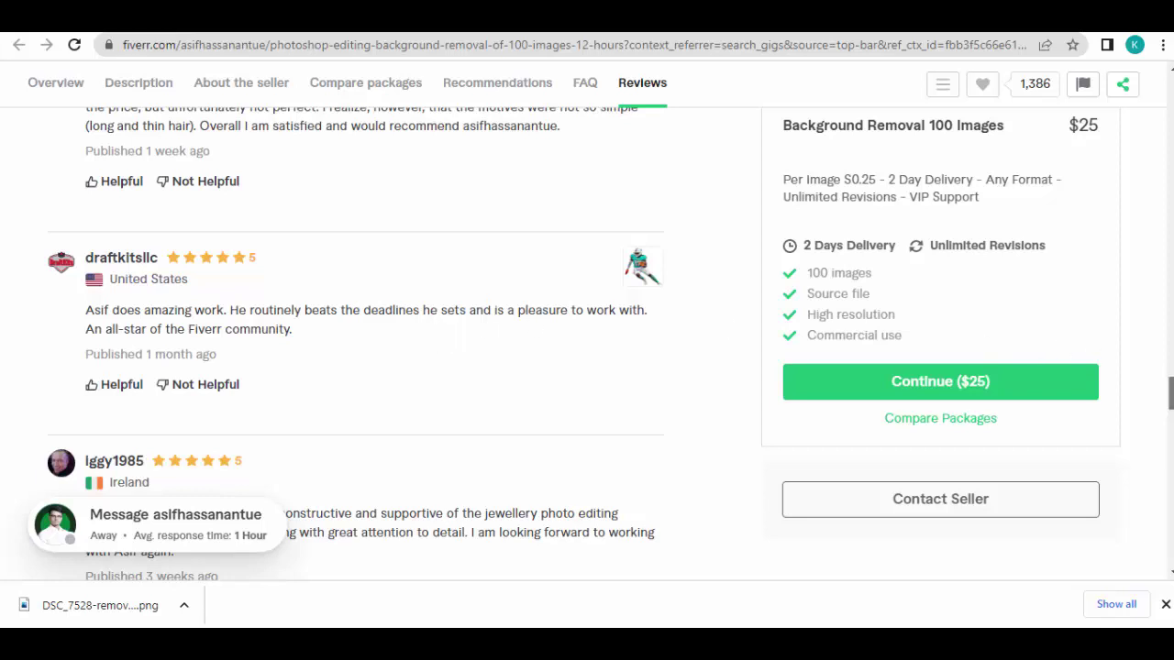
{"action": "scroll", "coordinate": [356, 339], "scroll_direction": "down", "scroll_amount": 6}
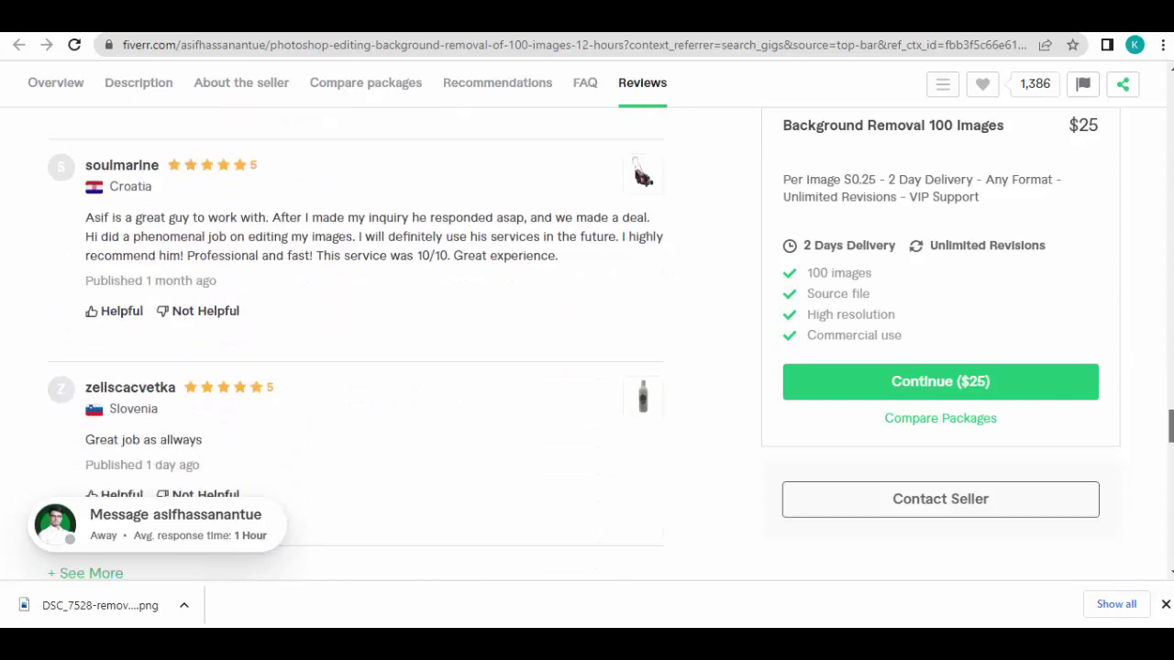
{"action": "scroll", "coordinate": [358, 569], "scroll_direction": "down", "scroll_amount": 5}
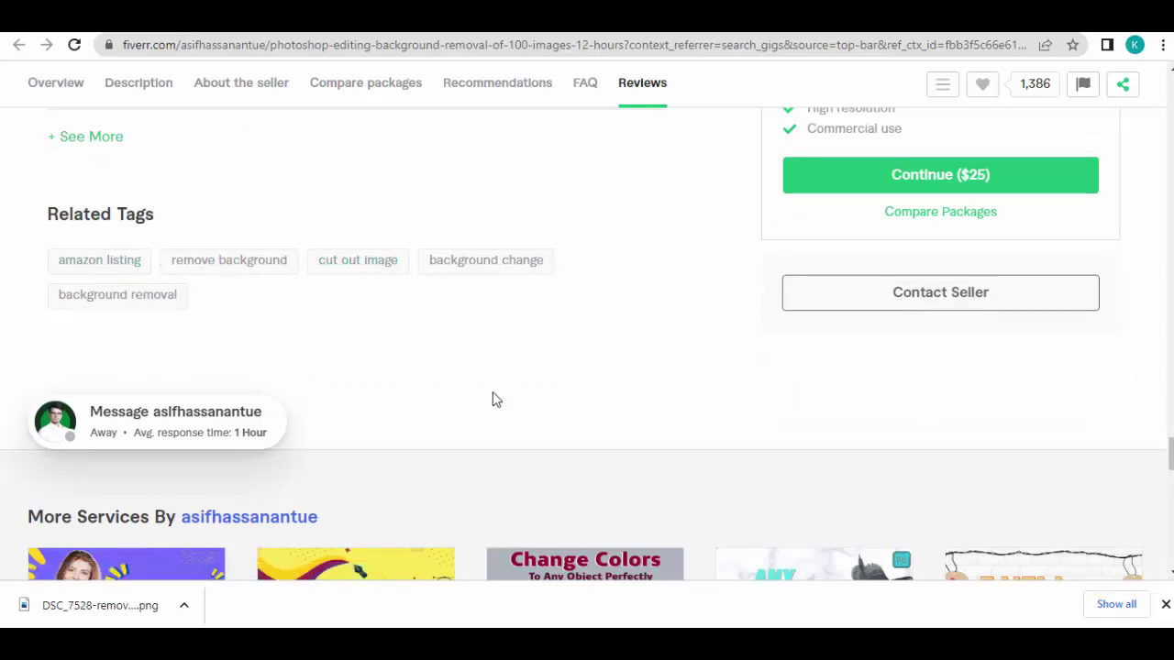
{"action": "left_click_drag", "start_coordinate": [1170, 456], "coordinate": [1168, 84]}
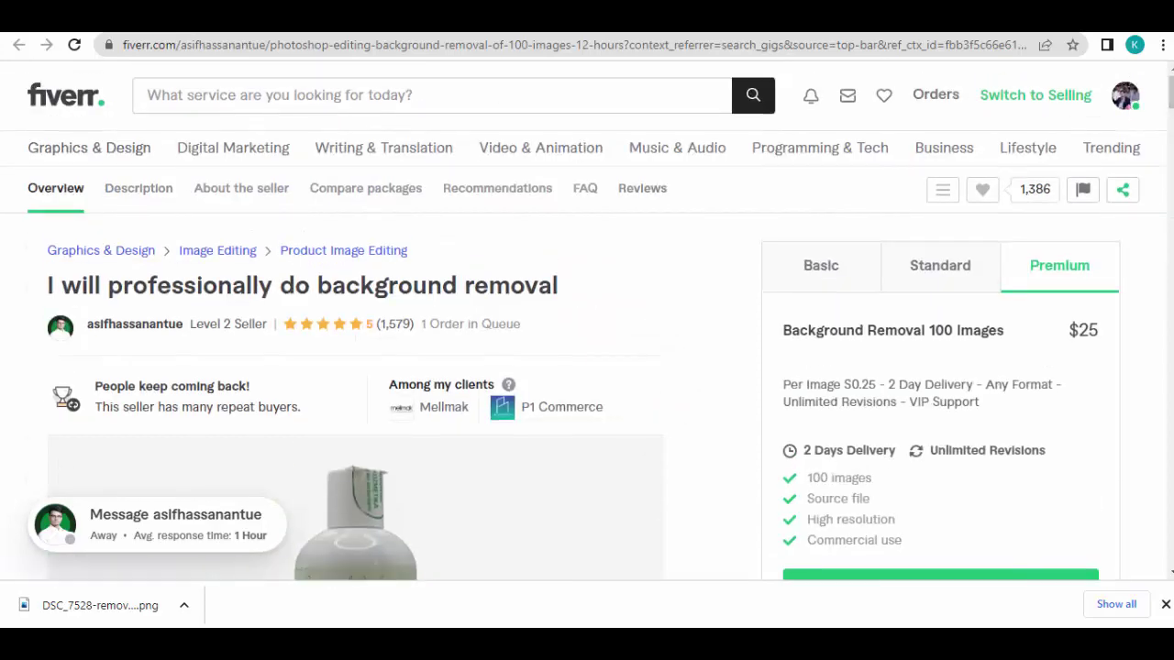
Go to the "background removal" search results and open the account's own seller profile.
{"action": "key", "text": "alt+Left"}
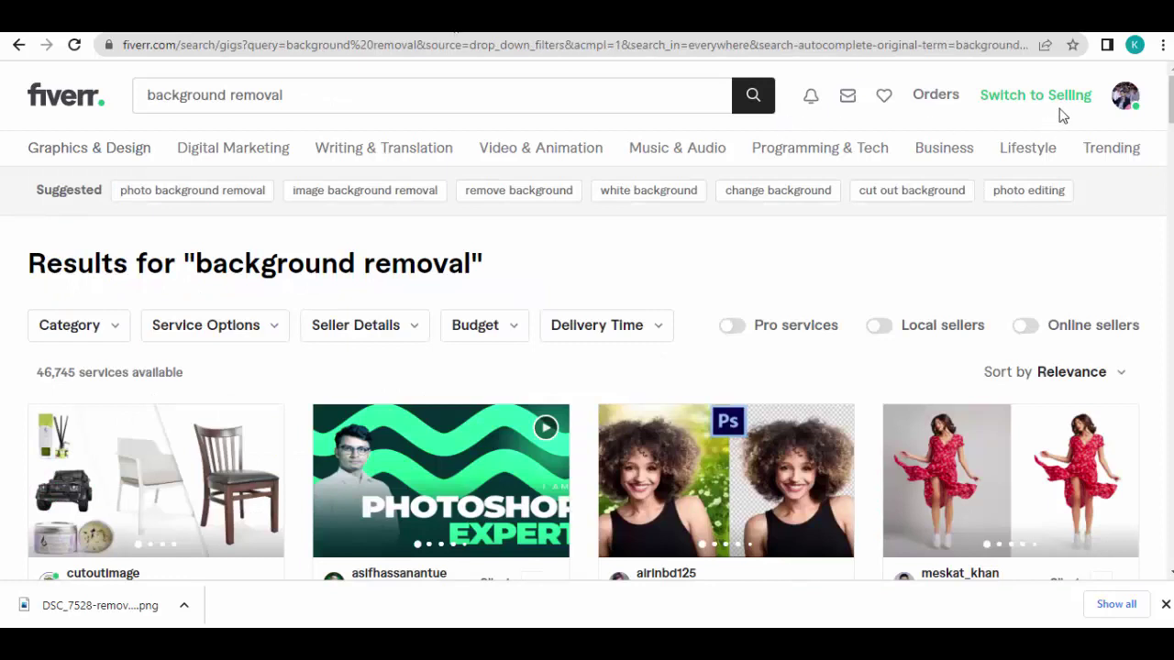
{"action": "left_click", "coordinate": [1124, 97]}
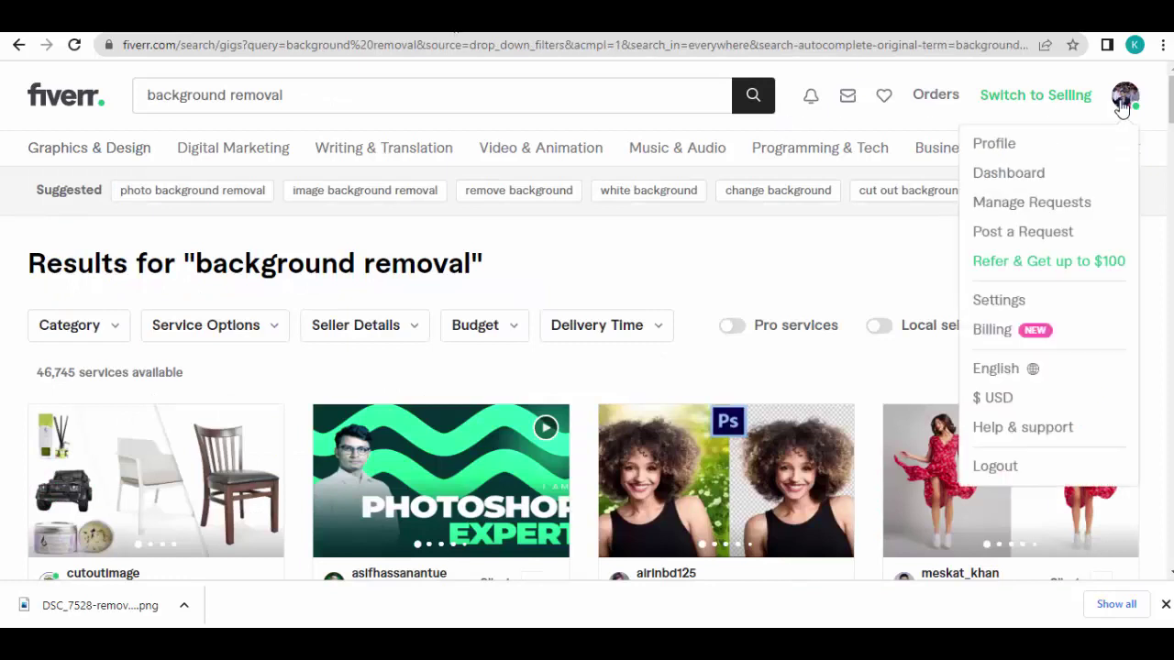
{"action": "left_click", "coordinate": [1027, 147]}
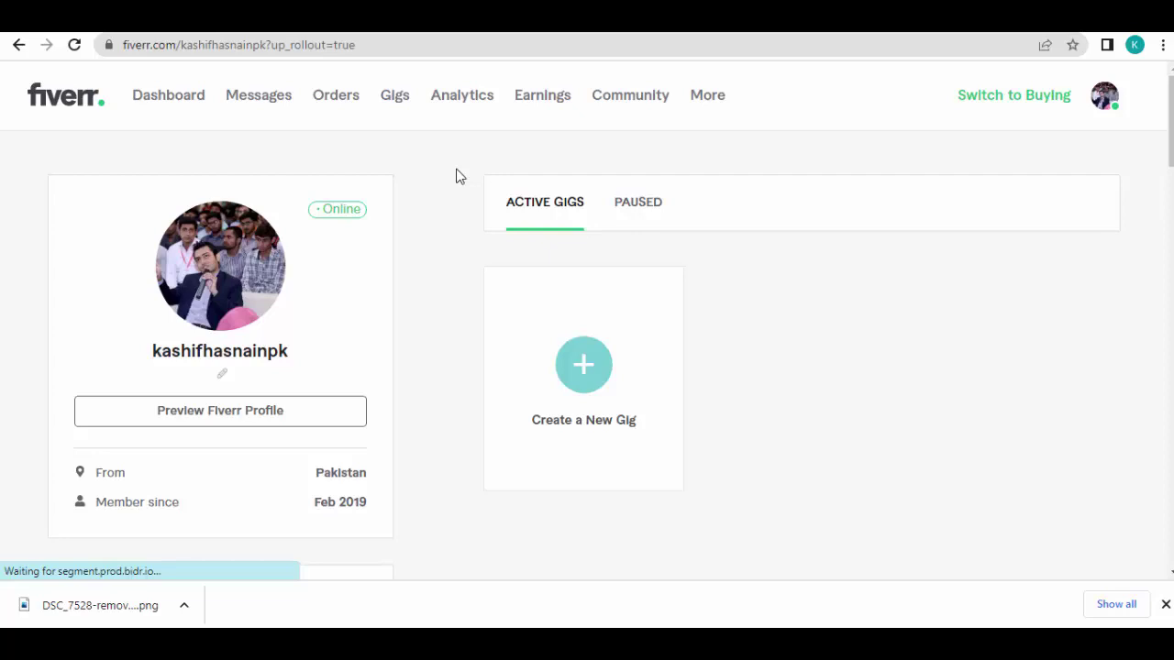
Review the profile's description, languages, linked accounts, skills, education and certification sections.
{"action": "scroll", "coordinate": [460, 176], "scroll_direction": "down", "scroll_amount": 1}
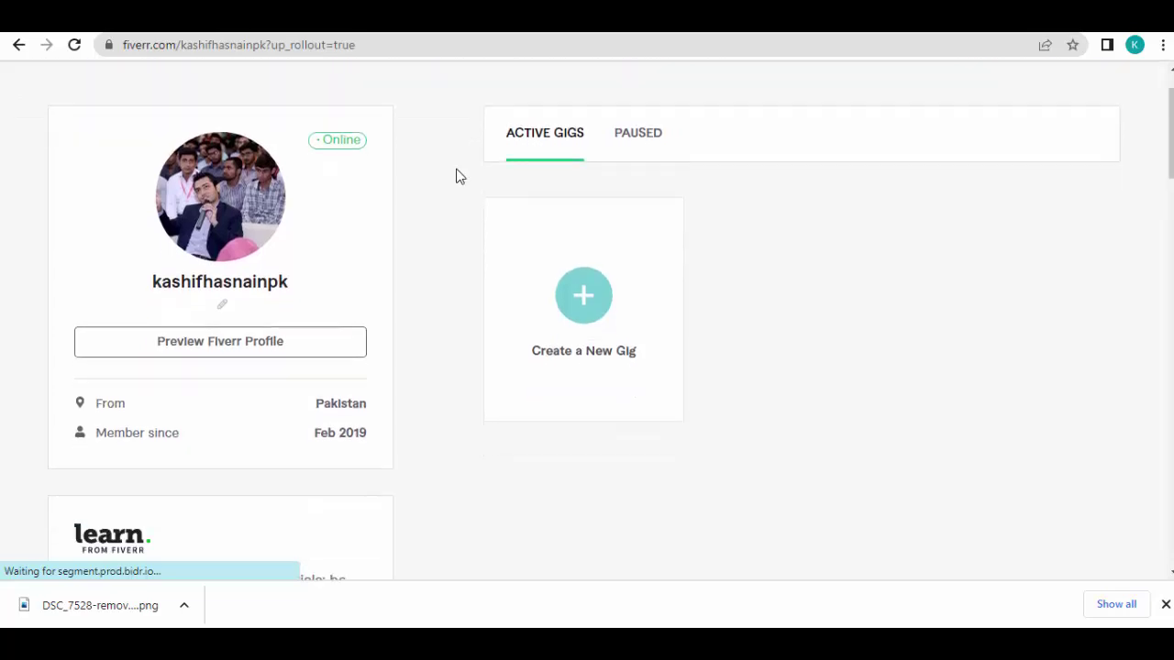
{"action": "scroll", "coordinate": [460, 176], "scroll_direction": "down", "scroll_amount": 3}
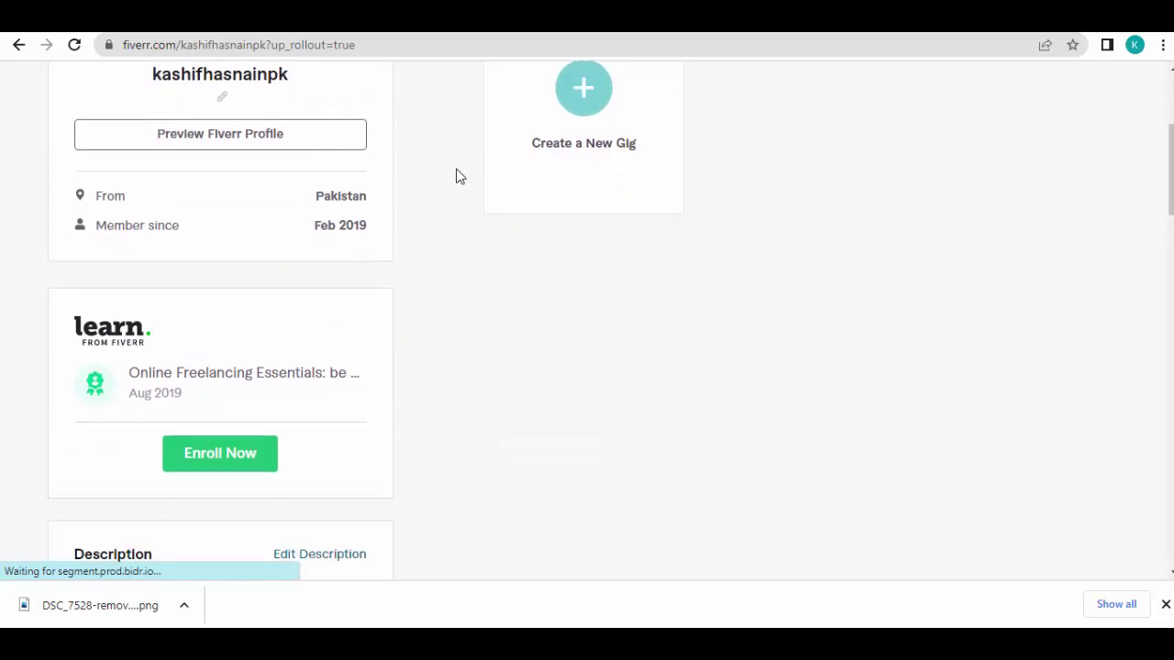
{"action": "scroll", "coordinate": [460, 176], "scroll_direction": "down", "scroll_amount": 3}
{"action": "scroll", "coordinate": [459, 176], "scroll_direction": "down", "scroll_amount": 3}
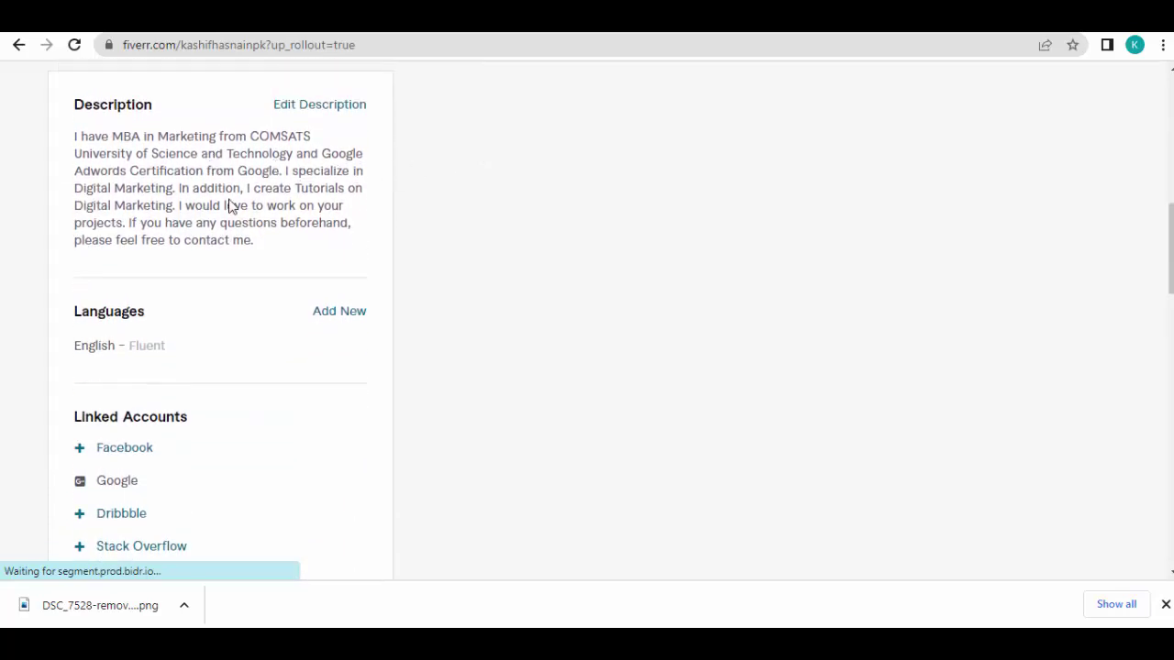
{"action": "scroll", "coordinate": [231, 206], "scroll_direction": "down", "scroll_amount": 3}
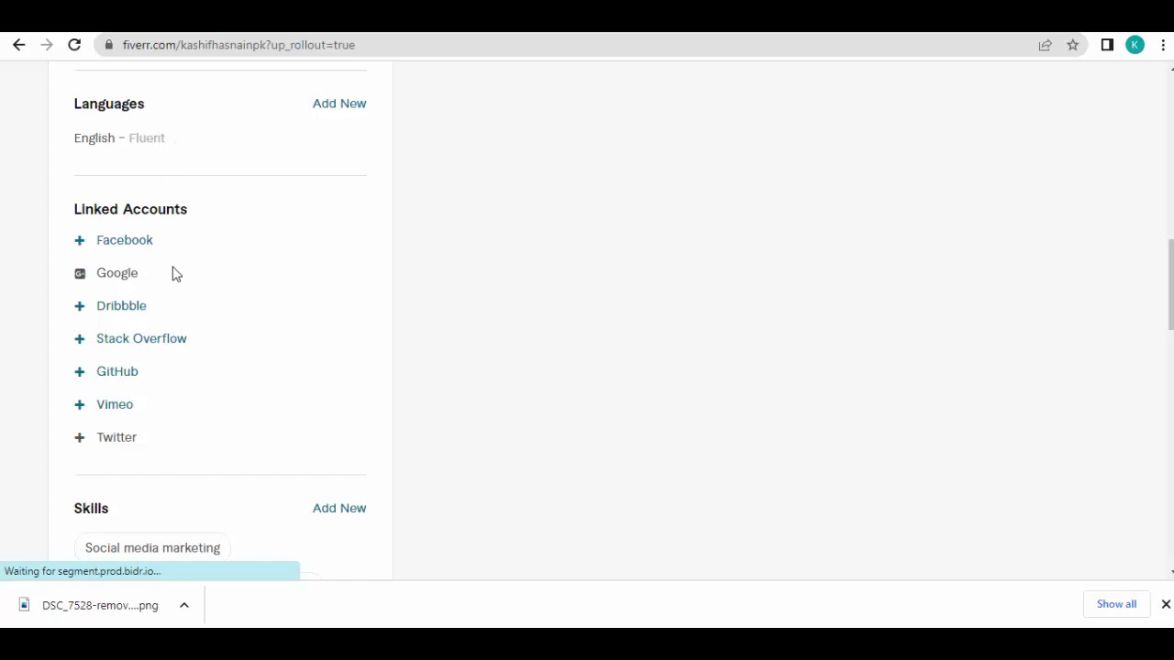
{"action": "scroll", "coordinate": [176, 273], "scroll_direction": "down", "scroll_amount": 3}
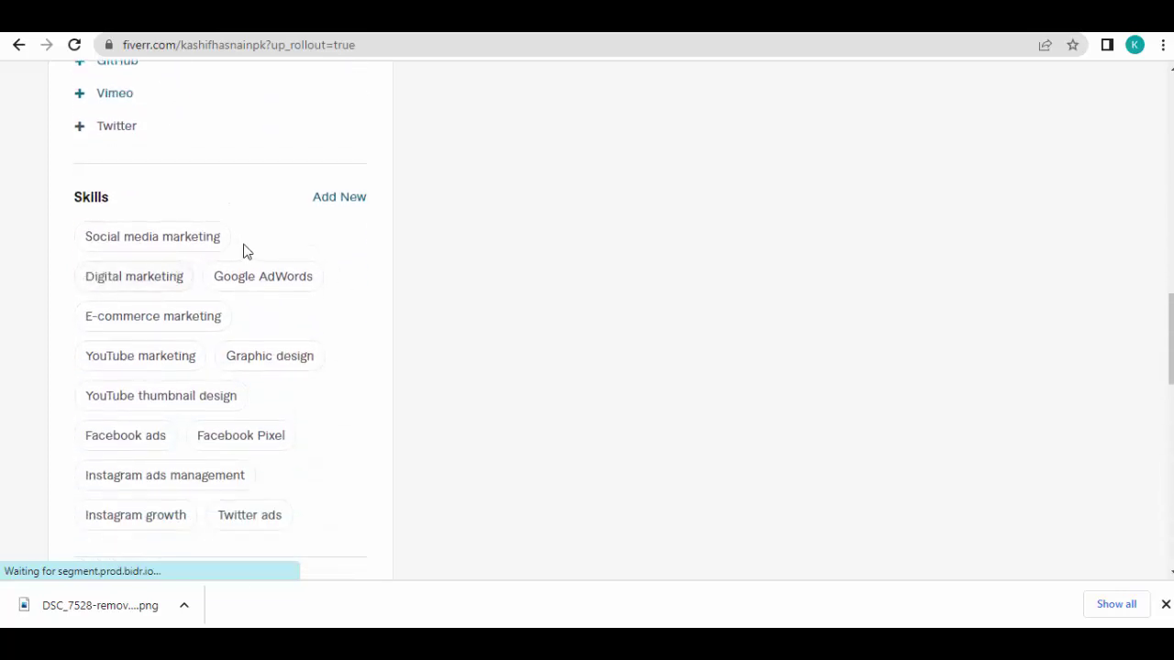
{"action": "scroll", "coordinate": [245, 250], "scroll_direction": "down", "scroll_amount": 1}
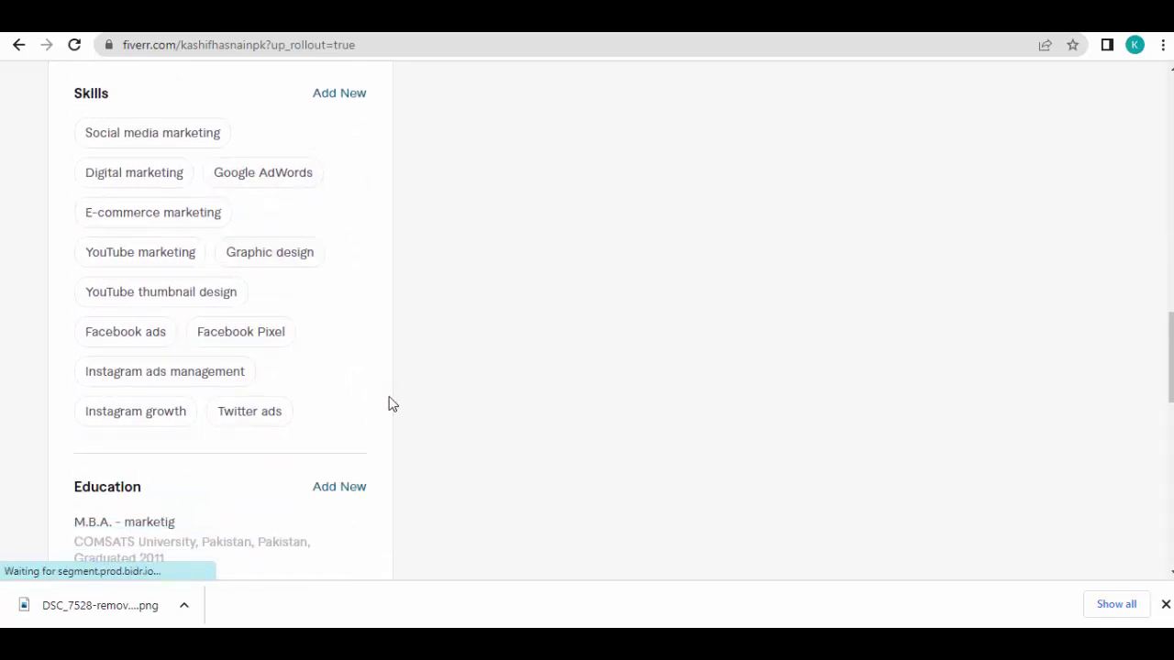
{"action": "scroll", "coordinate": [330, 423], "scroll_direction": "down", "scroll_amount": 1}
{"action": "scroll", "coordinate": [331, 425], "scroll_direction": "down", "scroll_amount": 5}
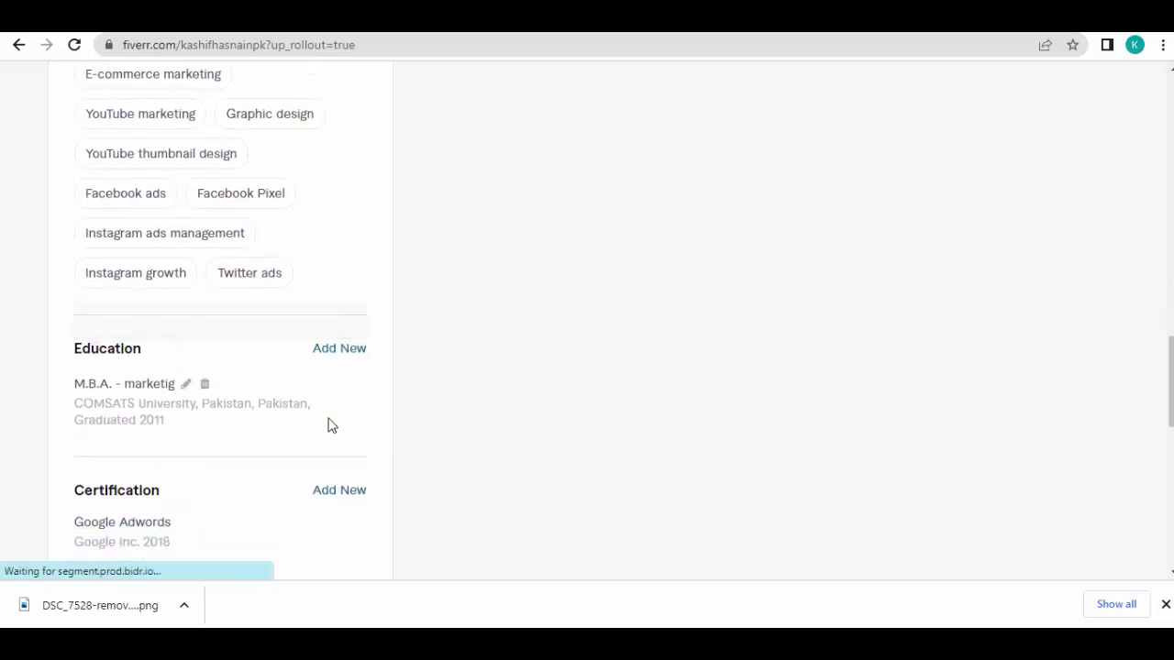
{"action": "scroll", "coordinate": [331, 425], "scroll_direction": "down", "scroll_amount": 1}
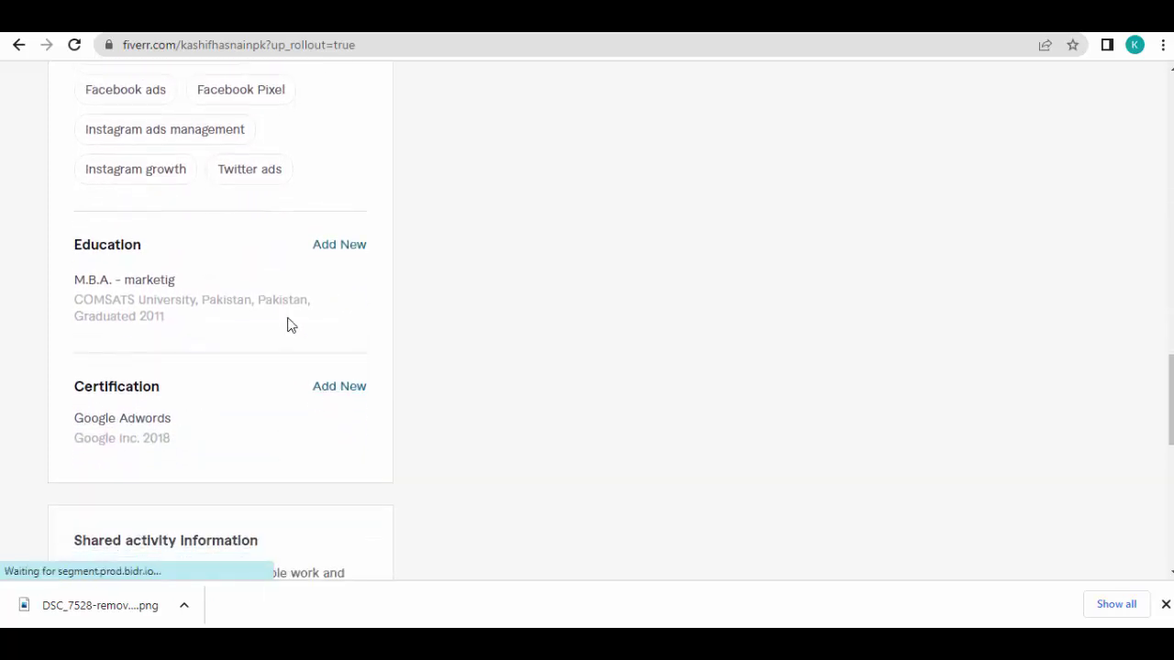
{"action": "scroll", "coordinate": [361, 453], "scroll_direction": "down", "scroll_amount": 1}
{"action": "scroll", "coordinate": [361, 453], "scroll_direction": "down", "scroll_amount": 4}
{"action": "scroll", "coordinate": [361, 453], "scroll_direction": "down", "scroll_amount": 1}
{"action": "scroll", "coordinate": [361, 453], "scroll_direction": "up", "scroll_amount": 1}
{"action": "scroll", "coordinate": [361, 453], "scroll_direction": "up", "scroll_amount": 7}
{"action": "scroll", "coordinate": [362, 453], "scroll_direction": "up", "scroll_amount": 10}
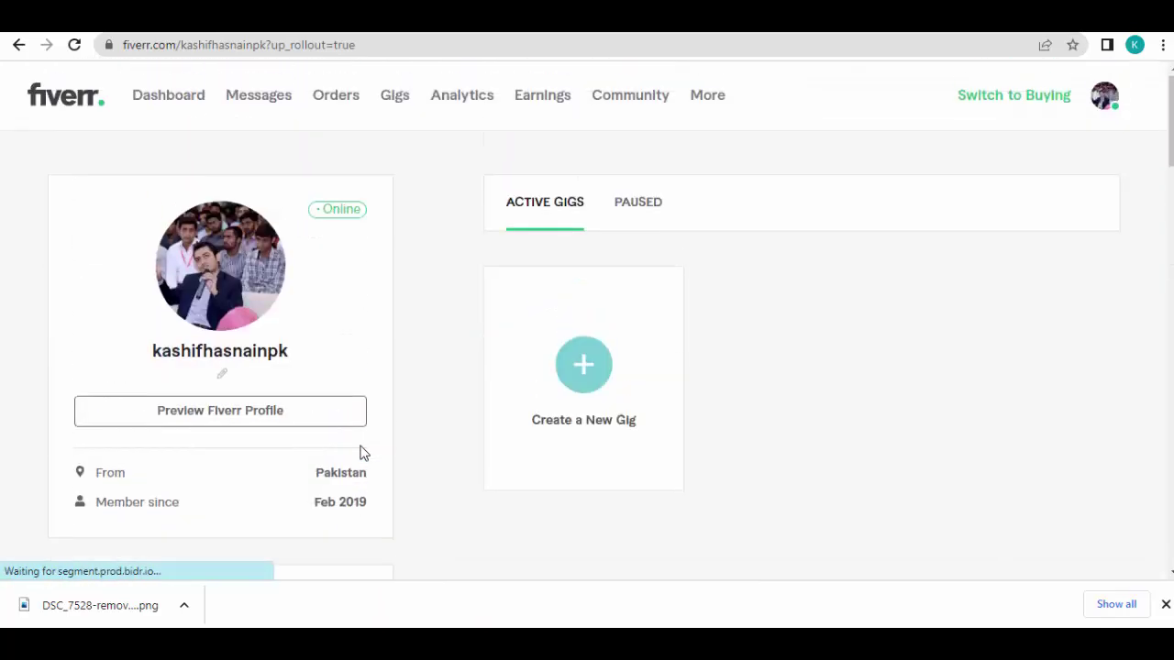
Start creating a new gig and consult the existing background removal gig's title as a reference for the gig title.
{"action": "left_click", "coordinate": [581, 365]}
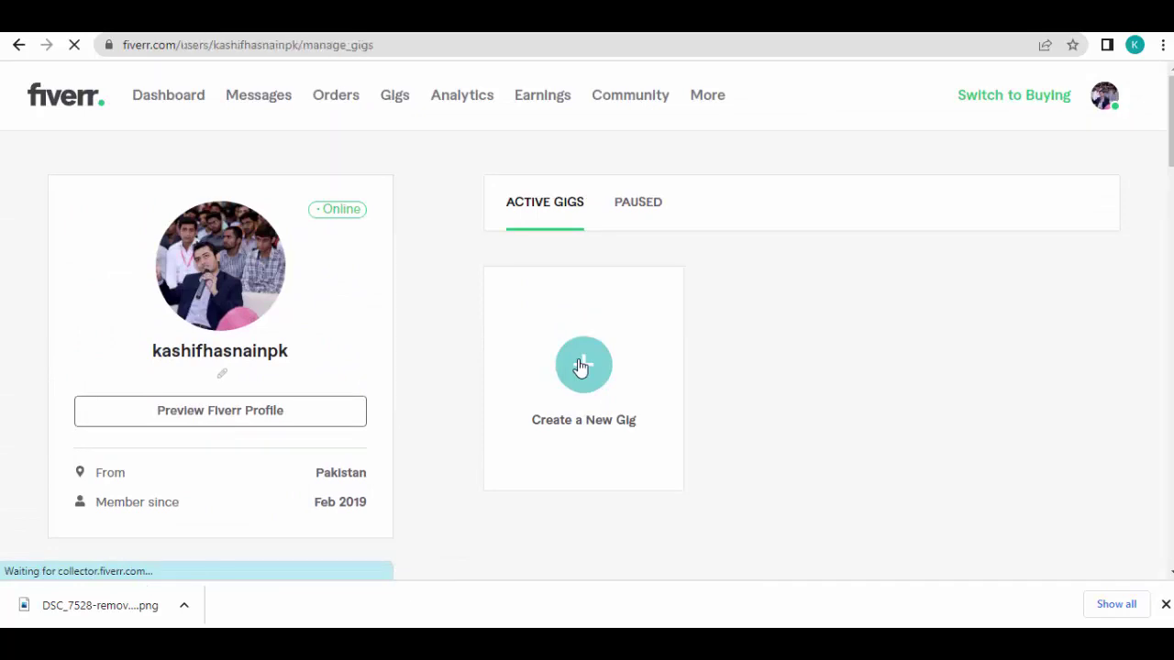
{"action": "left_click", "coordinate": [1064, 244]}
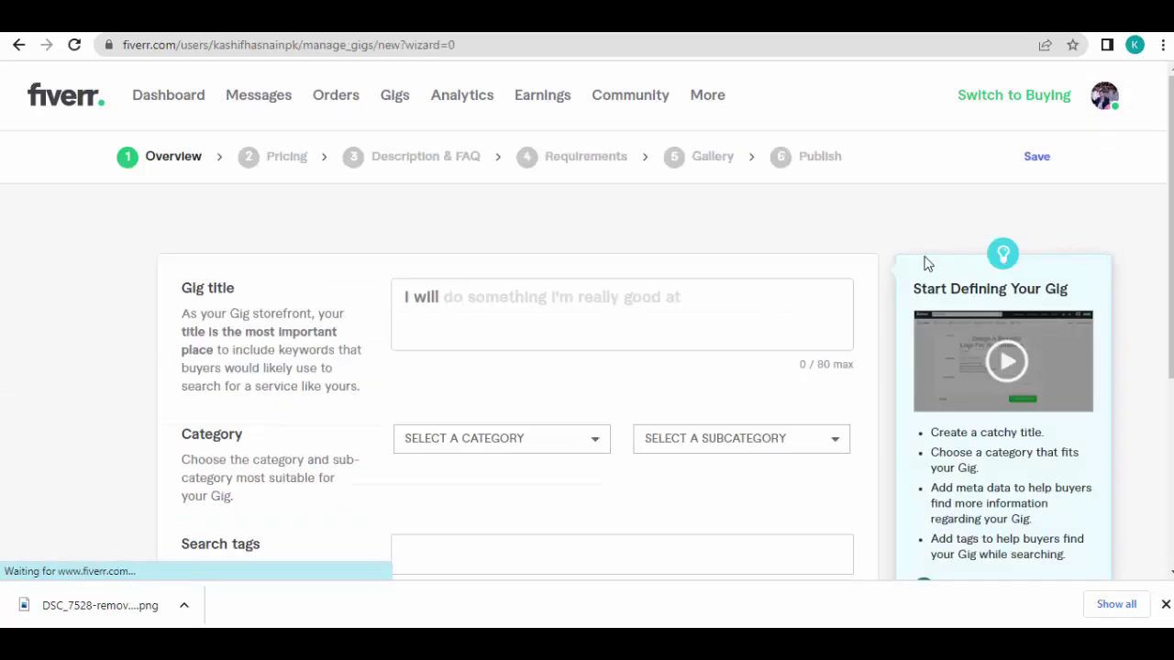
{"action": "left_click", "coordinate": [683, 312]}
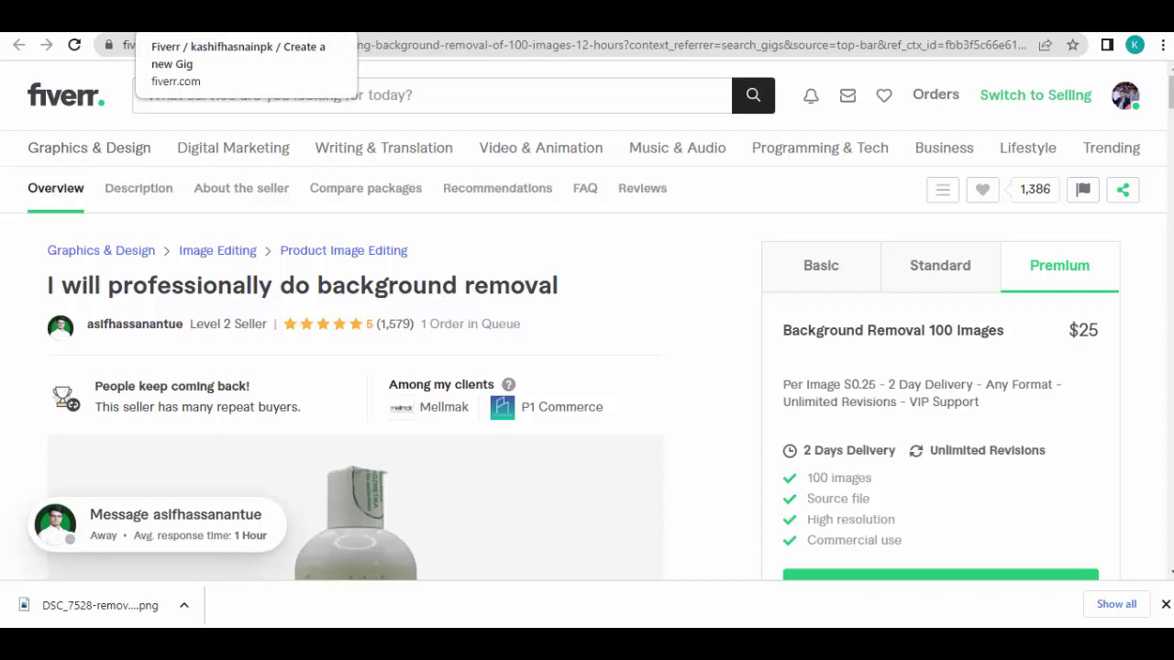
{"action": "left_click", "coordinate": [234, 19]}
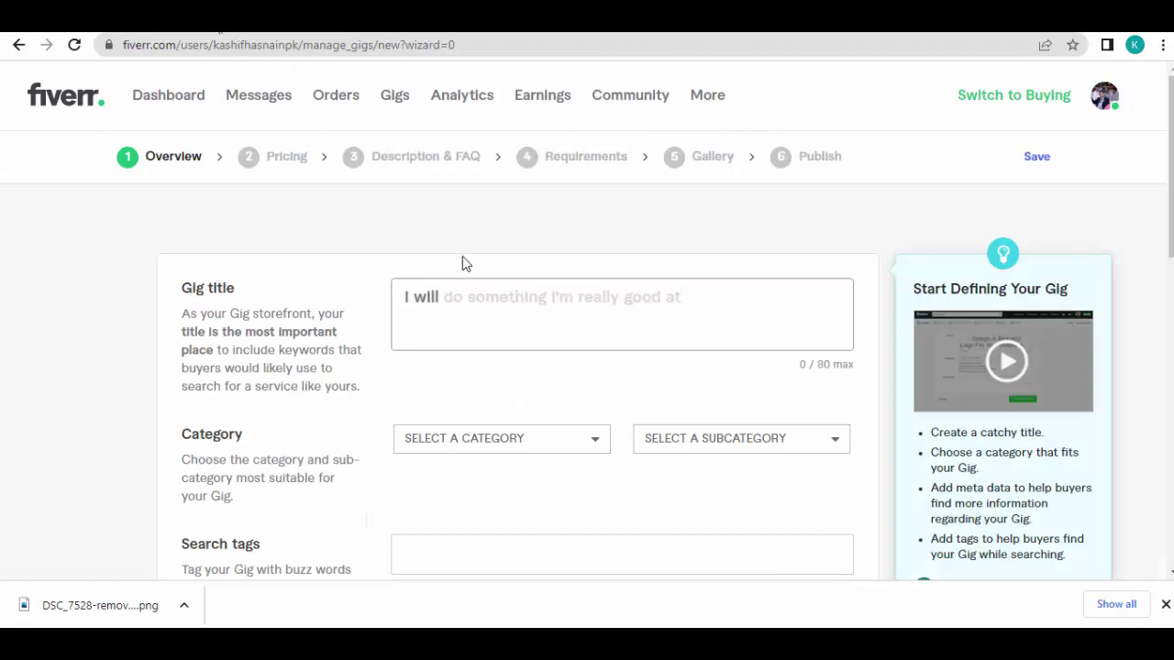
Enter "do photo background images for you" as the gig title after "I will".
{"action": "type", "text": "do "}
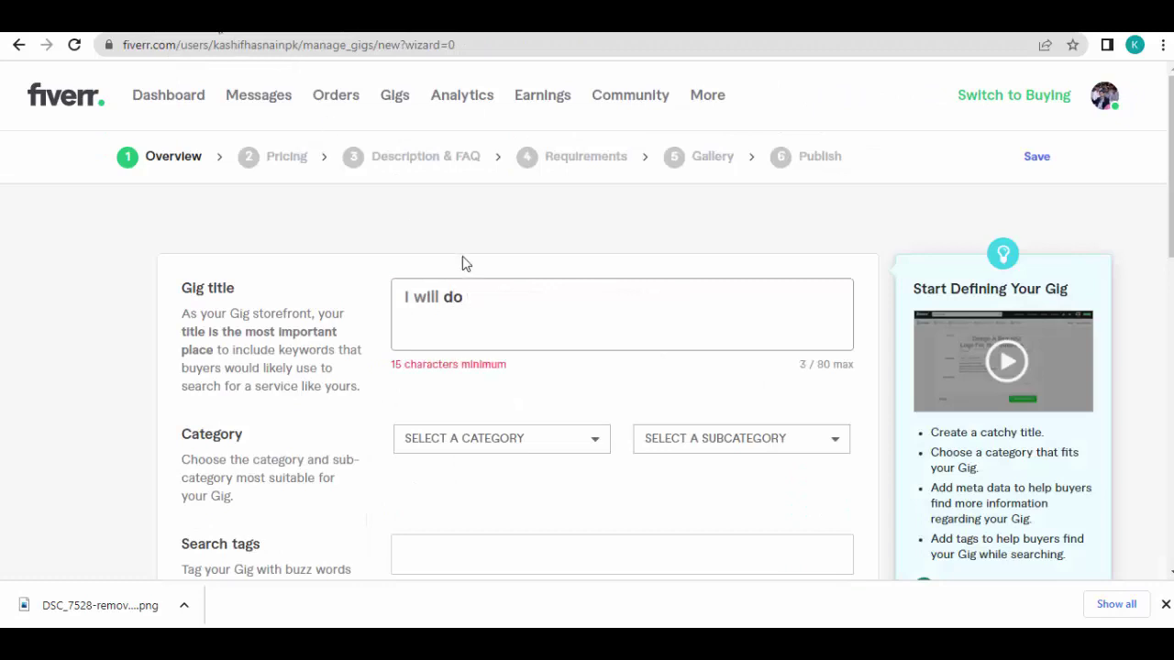
{"action": "type", "text": "photo back"}
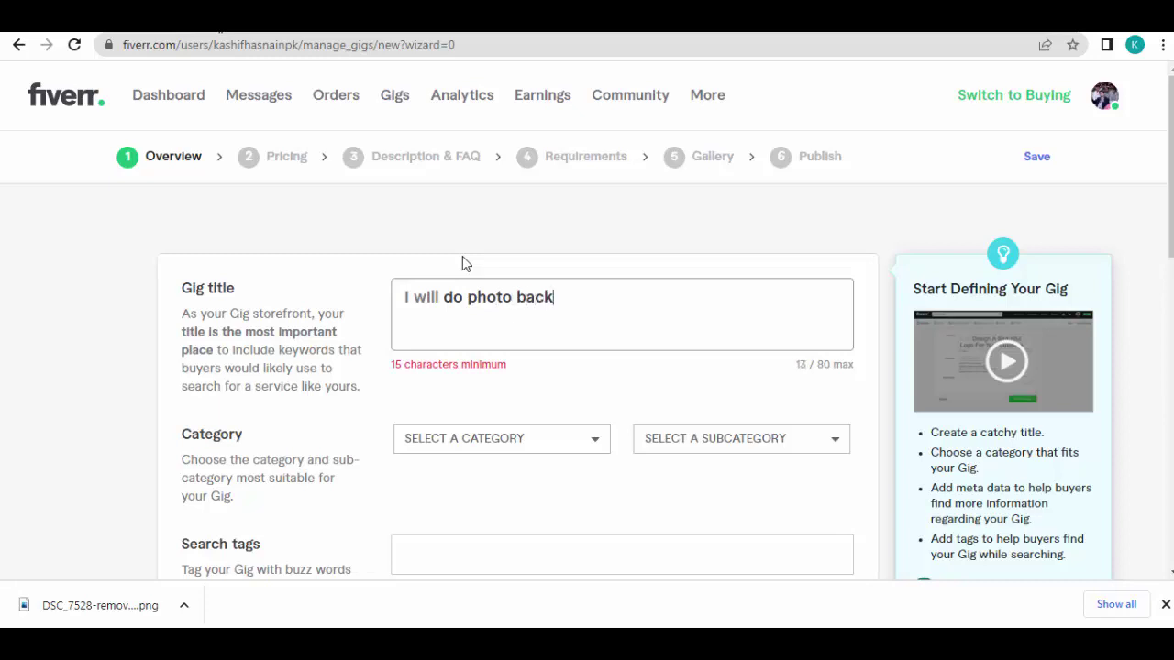
{"action": "type", "text": "ground images"}
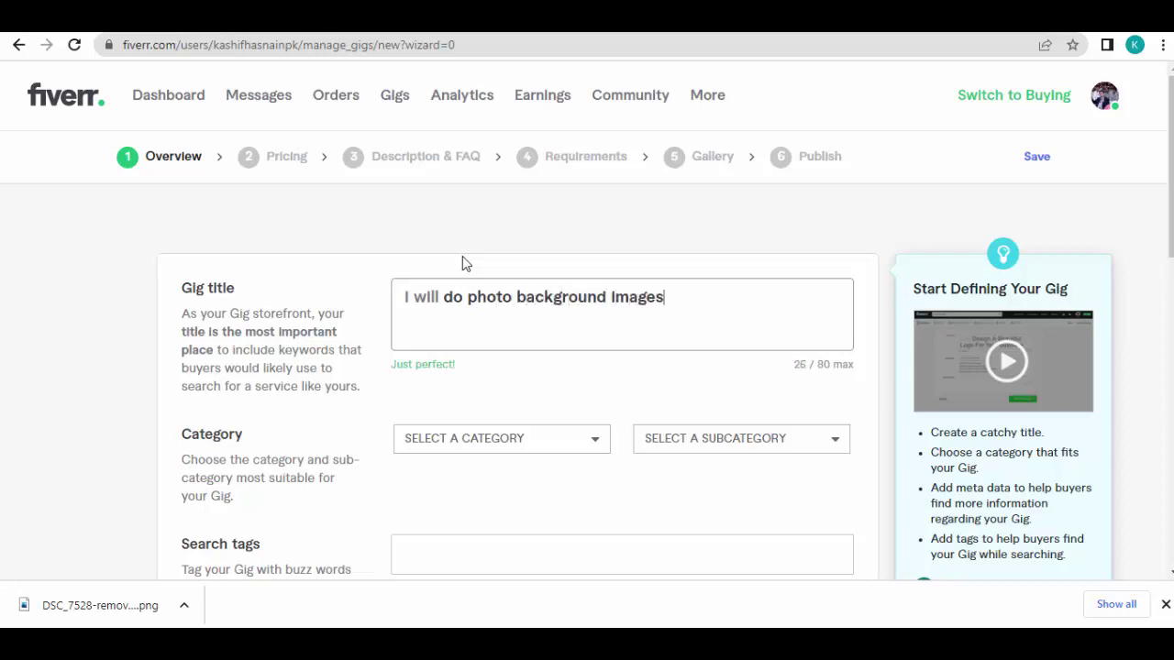
{"action": "left_click", "coordinate": [512, 299]}
{"action": "type", "text": "for you"}
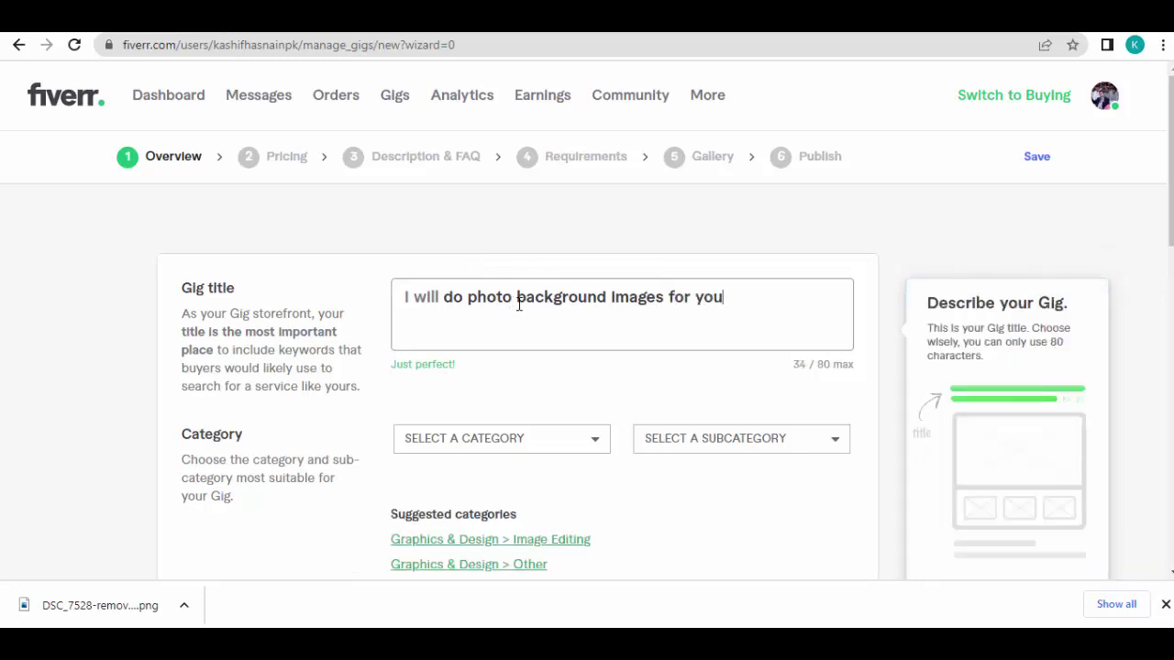
Insert the word "professional" before "photo" in the gig title.
{"action": "left_click", "coordinate": [470, 300]}
{"action": "type", "text": "professional"}
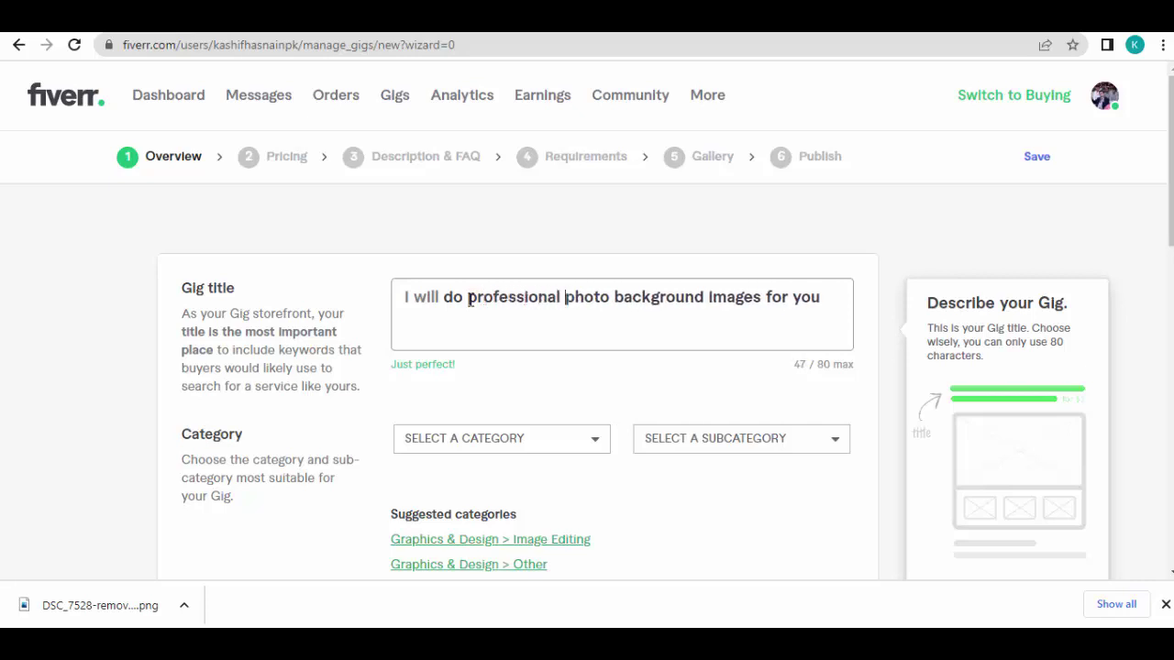
{"action": "key", "text": "BackSpace"}
{"action": "key", "text": "BackSpace"}
{"action": "key", "text": "BackSpace"}
{"action": "key", "text": "BackSpace"}
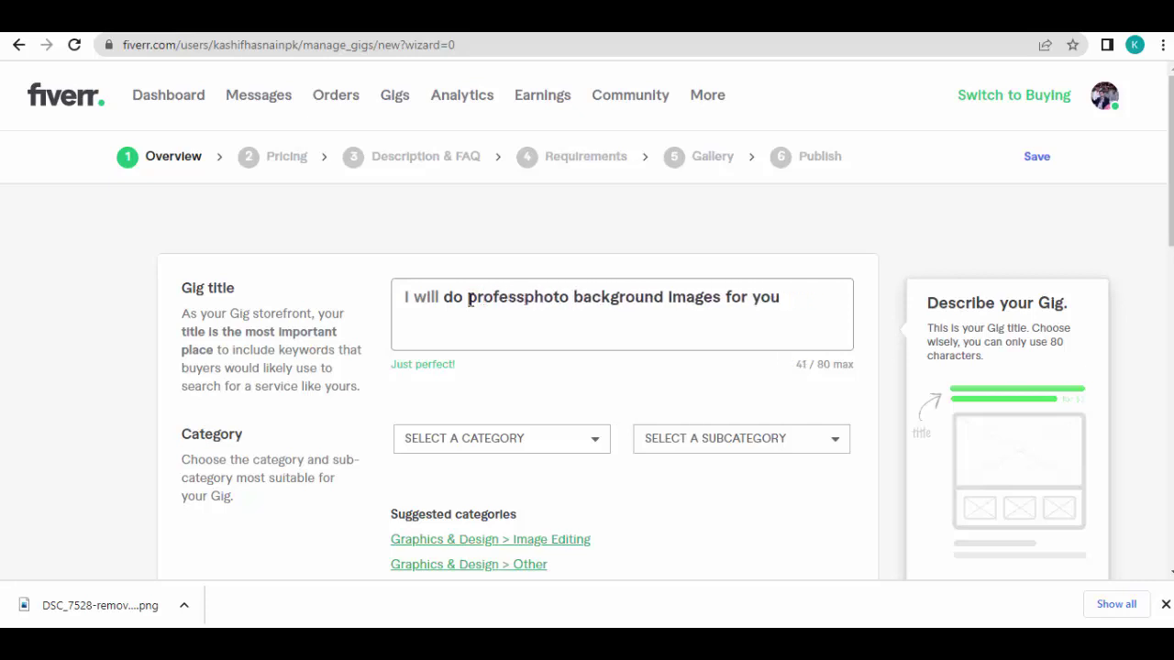
{"action": "type", "text": "nal"}
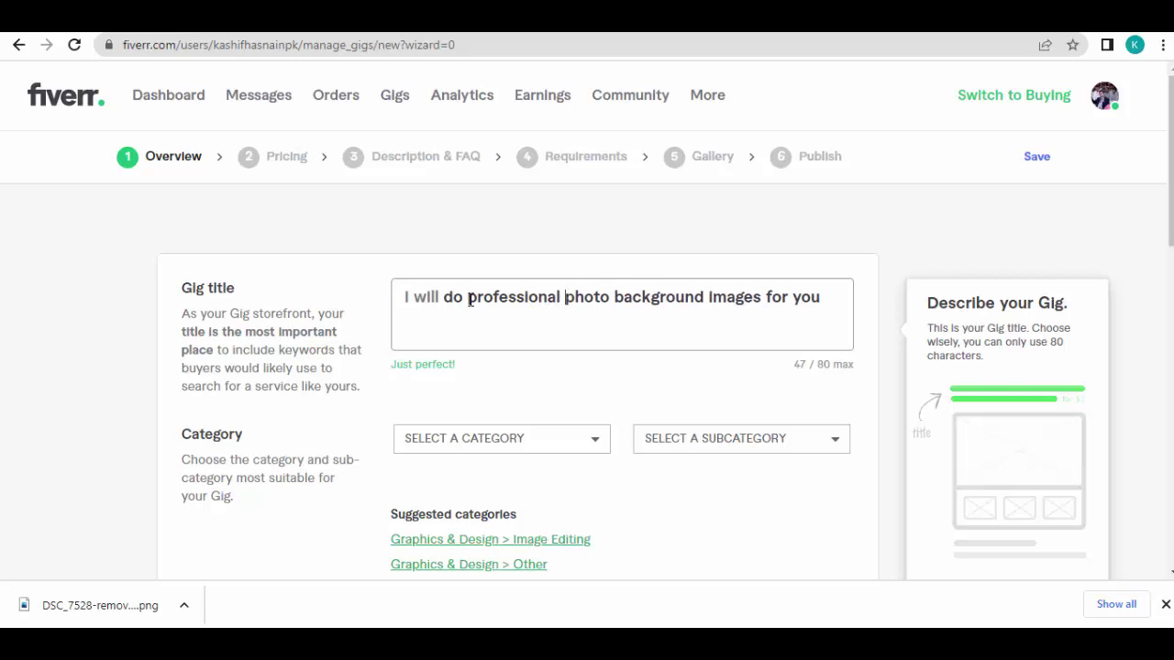
{"action": "left_click", "coordinate": [492, 374]}
Set the gig's category to Graphics & Design and its subcategory to Other.
{"action": "scroll", "coordinate": [492, 376], "scroll_direction": "down", "scroll_amount": 1}
{"action": "scroll", "coordinate": [493, 376], "scroll_direction": "down", "scroll_amount": 1}
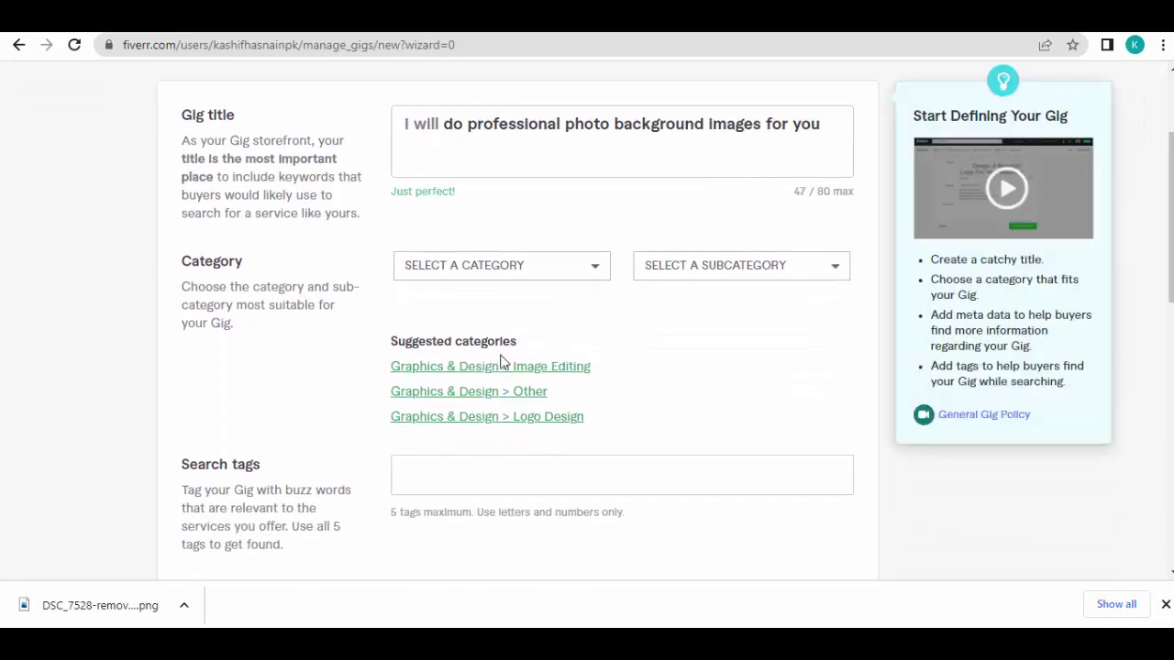
{"action": "left_click", "coordinate": [500, 266]}
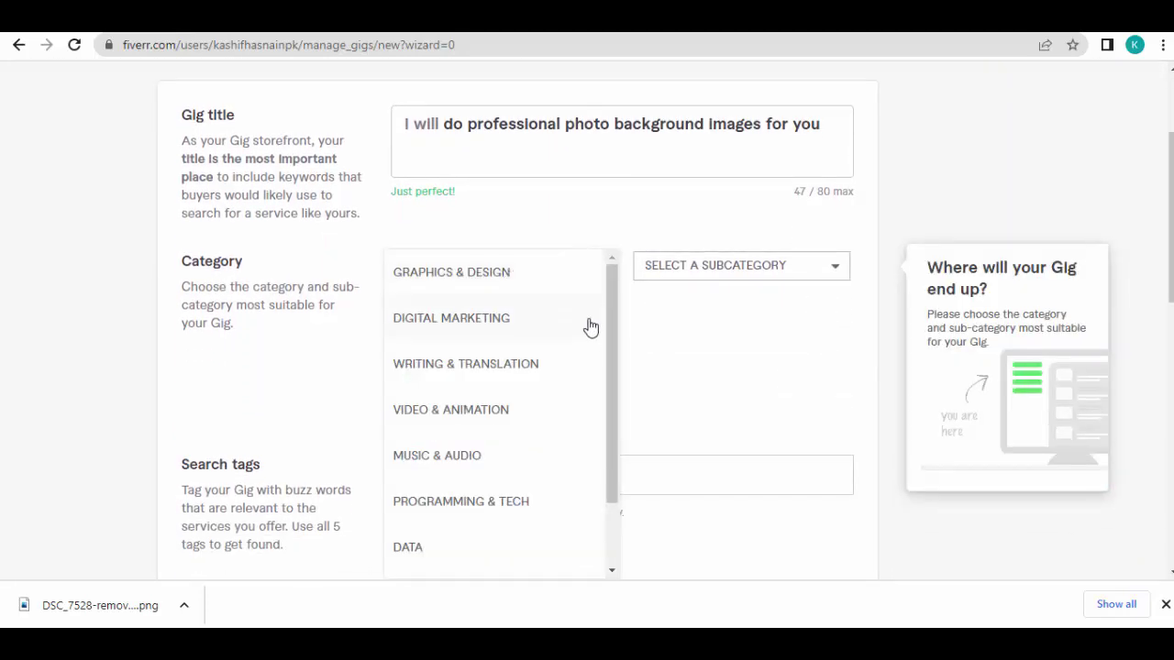
{"action": "left_click_drag", "start_coordinate": [612, 362], "coordinate": [608, 317]}
{"action": "left_click", "coordinate": [512, 275]}
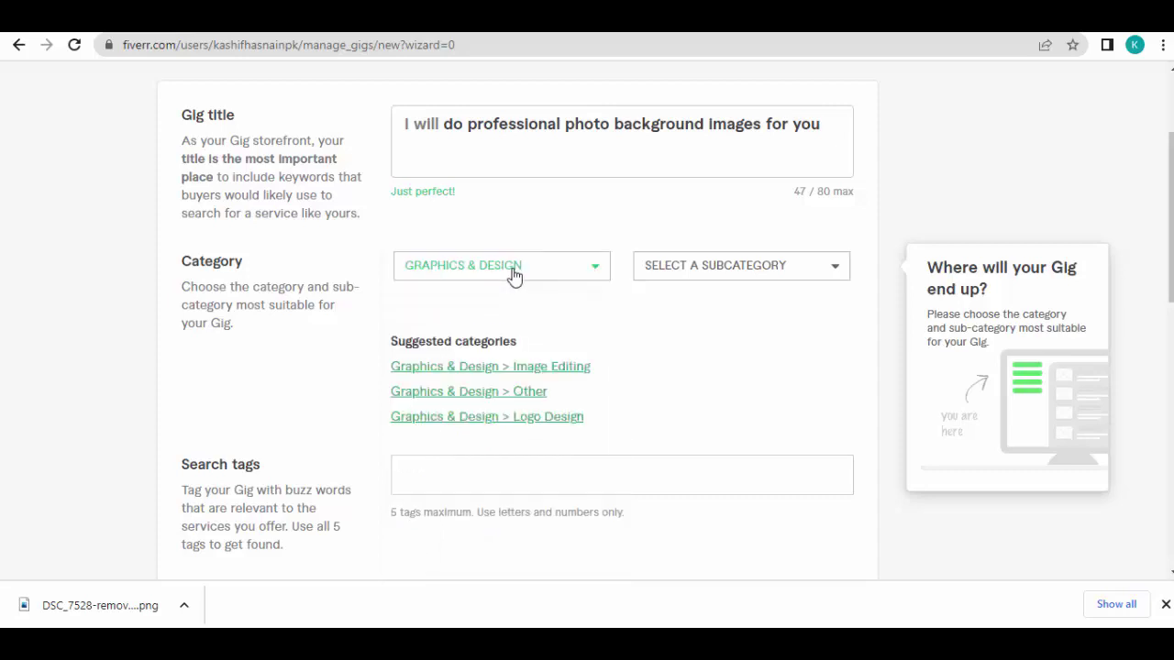
{"action": "left_click", "coordinate": [756, 277]}
{"action": "left_click_drag", "start_coordinate": [874, 286], "coordinate": [872, 560]}
{"action": "left_click", "coordinate": [754, 510]}
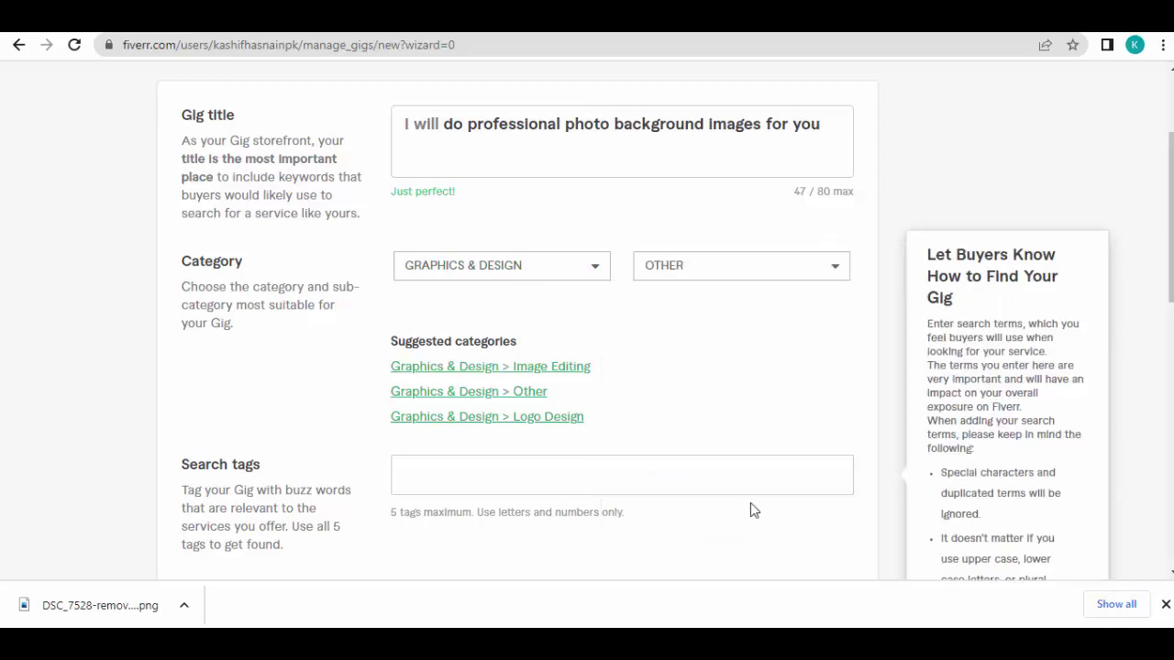
Start the gig's search tags and look up the related tags on the Amazon and ecommerce product picture editing gig.
{"action": "scroll", "coordinate": [698, 309], "scroll_direction": "down", "scroll_amount": 1}
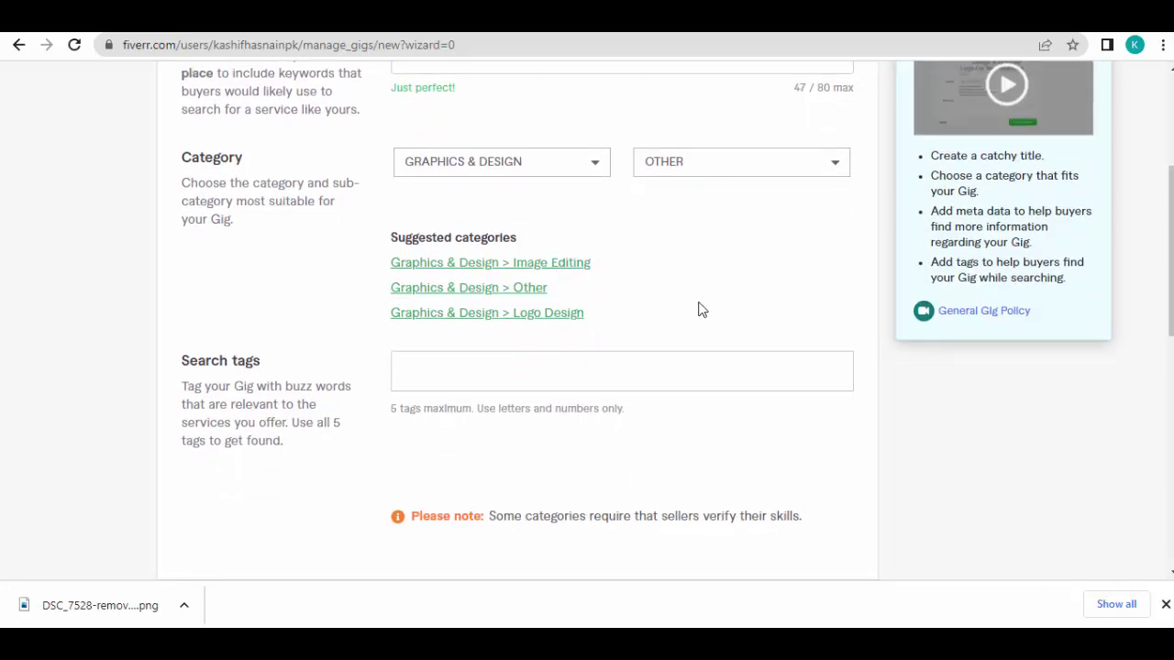
{"action": "scroll", "coordinate": [699, 309], "scroll_direction": "down", "scroll_amount": 1}
{"action": "left_click", "coordinate": [589, 269]}
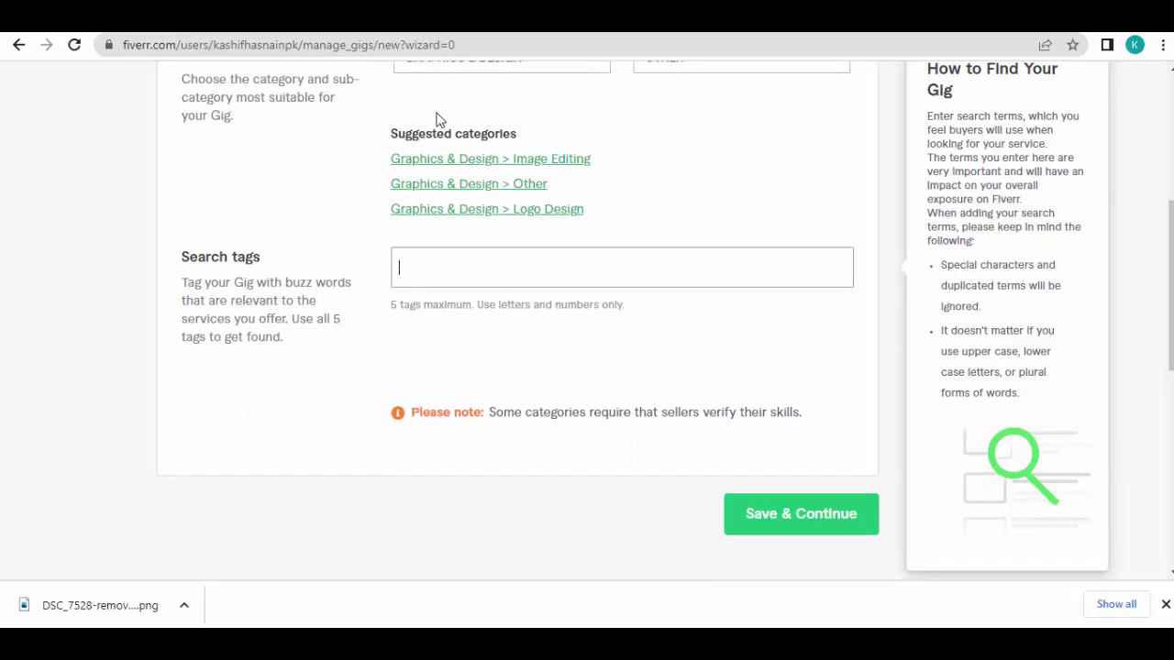
{"action": "left_click", "coordinate": [516, 187]}
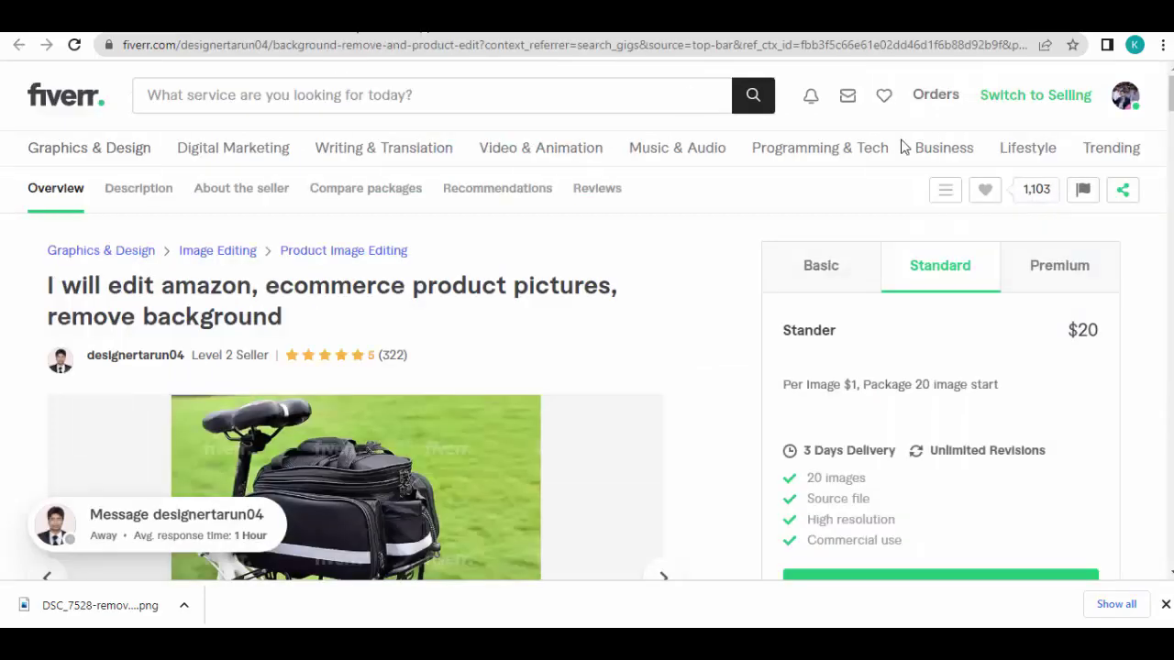
{"action": "left_click_drag", "start_coordinate": [1170, 94], "coordinate": [1170, 438]}
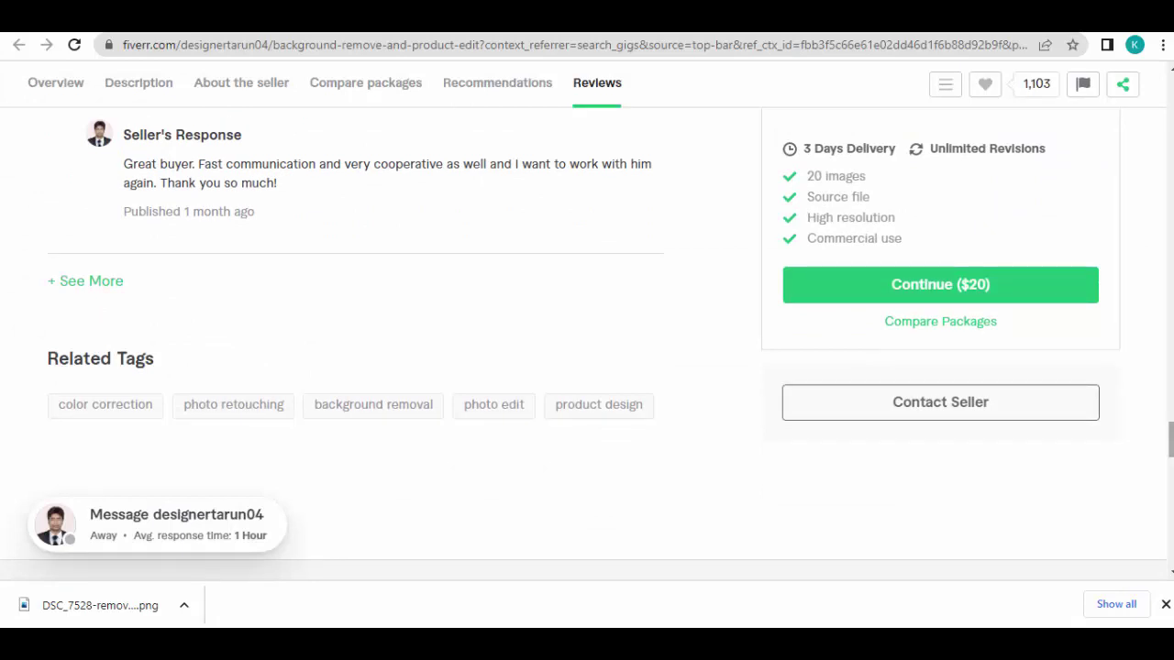
Add "background removal" as the gig's first search tag.
{"action": "left_click", "coordinate": [616, 36]}
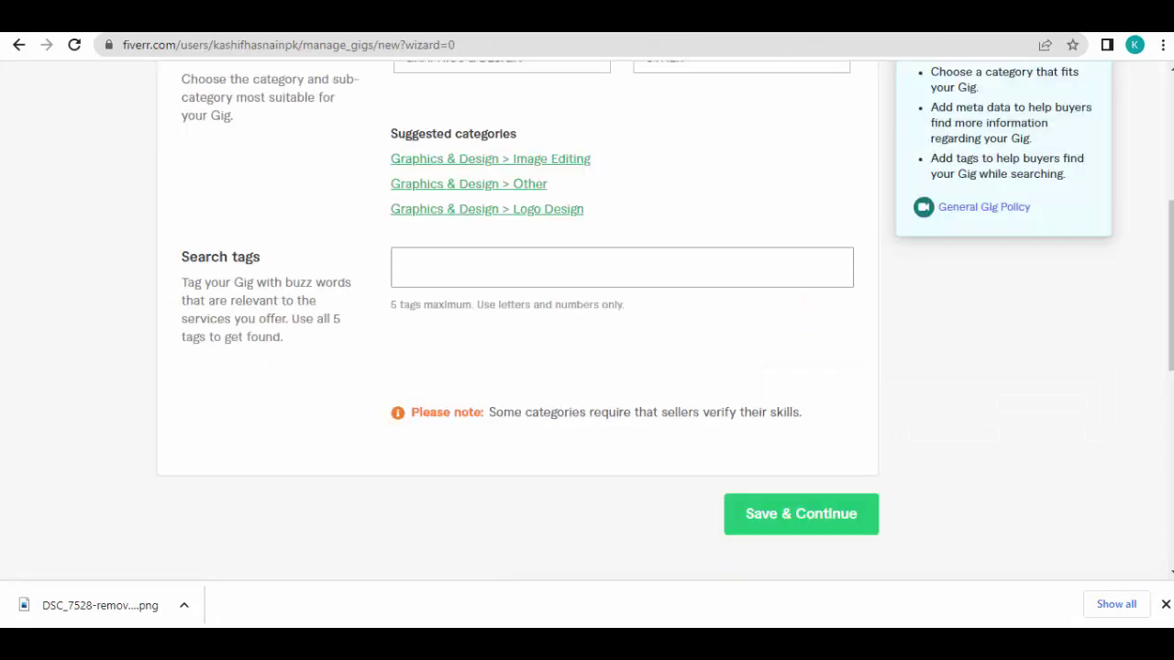
{"action": "type", "text": "background"}
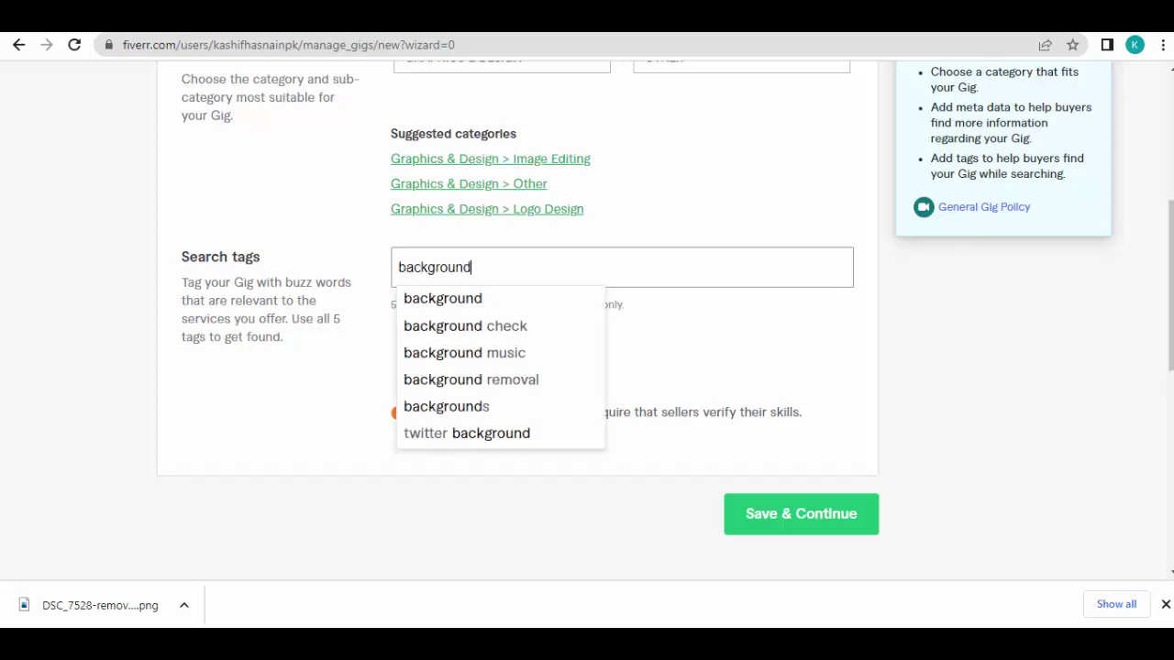
{"action": "type", "text": " removal"}
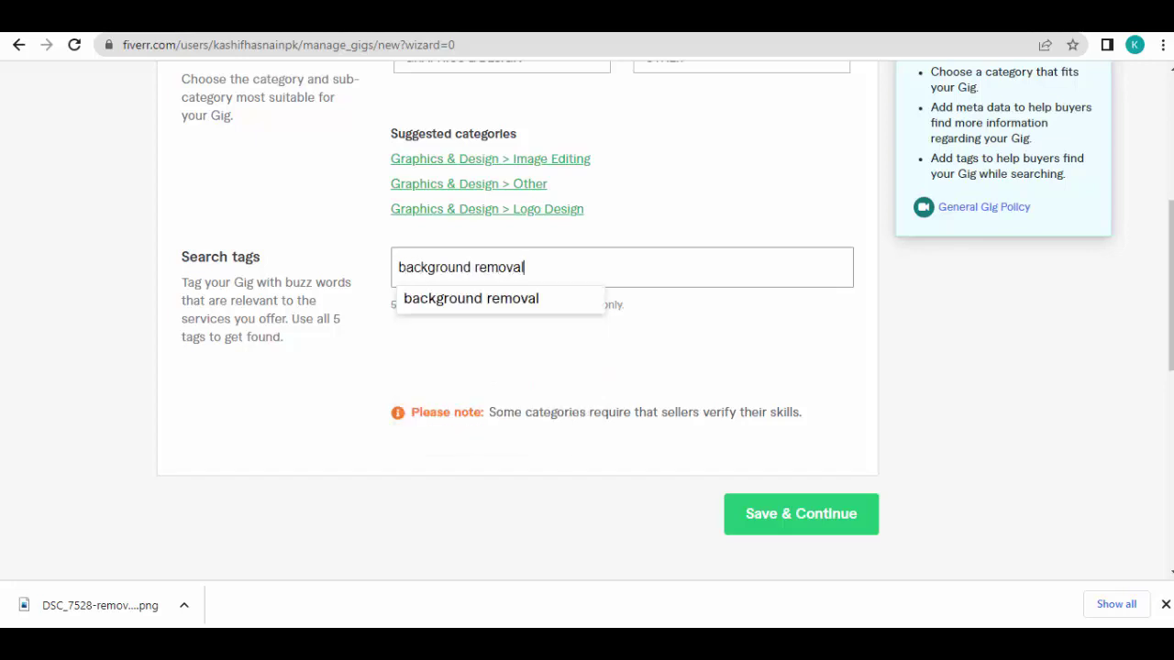
{"action": "left_click", "coordinate": [507, 300]}
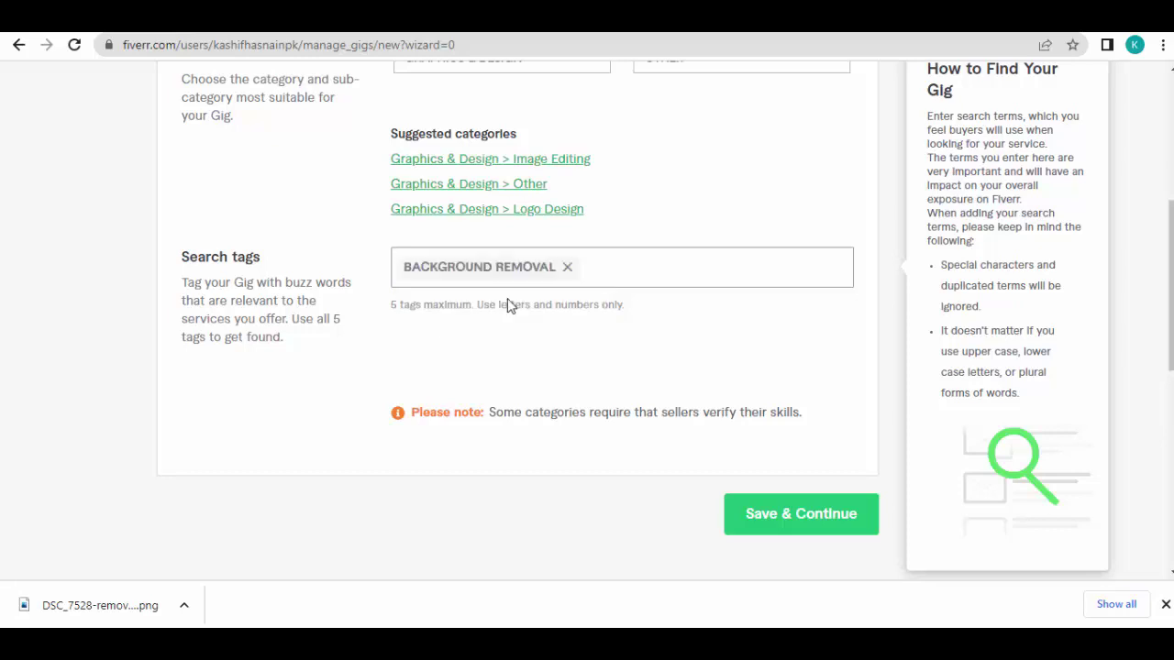
Recheck the competing gig's related tags and add "photo retouching" and "photo edit" to the search tags.
{"action": "key", "text": "Tab"}
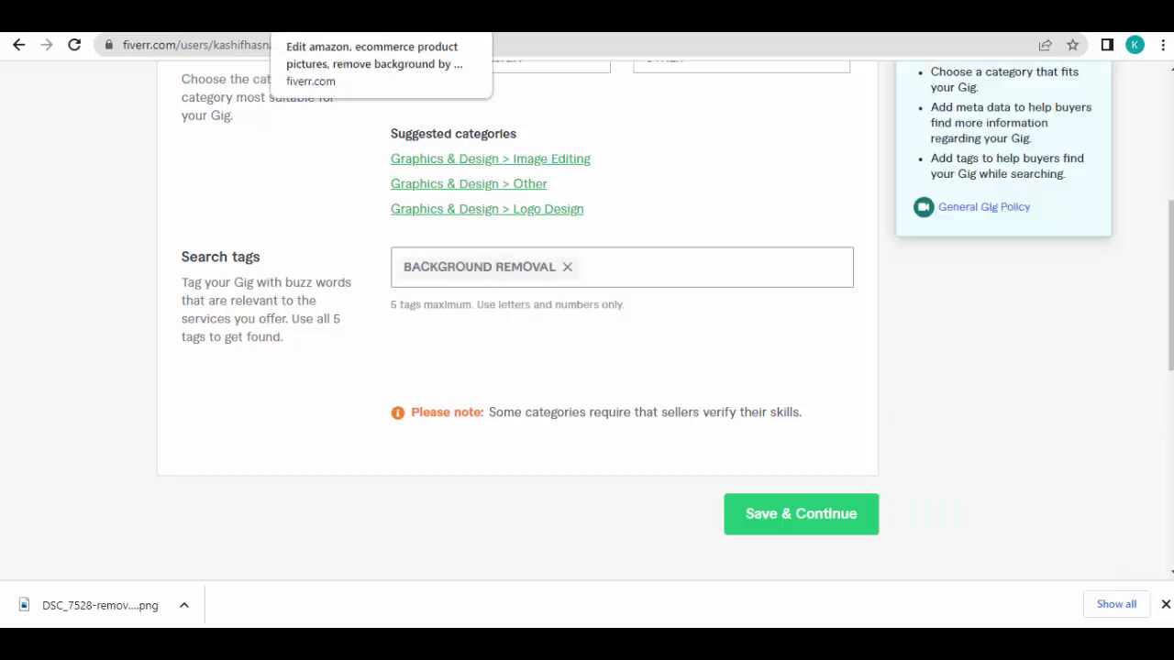
{"action": "left_click", "coordinate": [312, 15]}
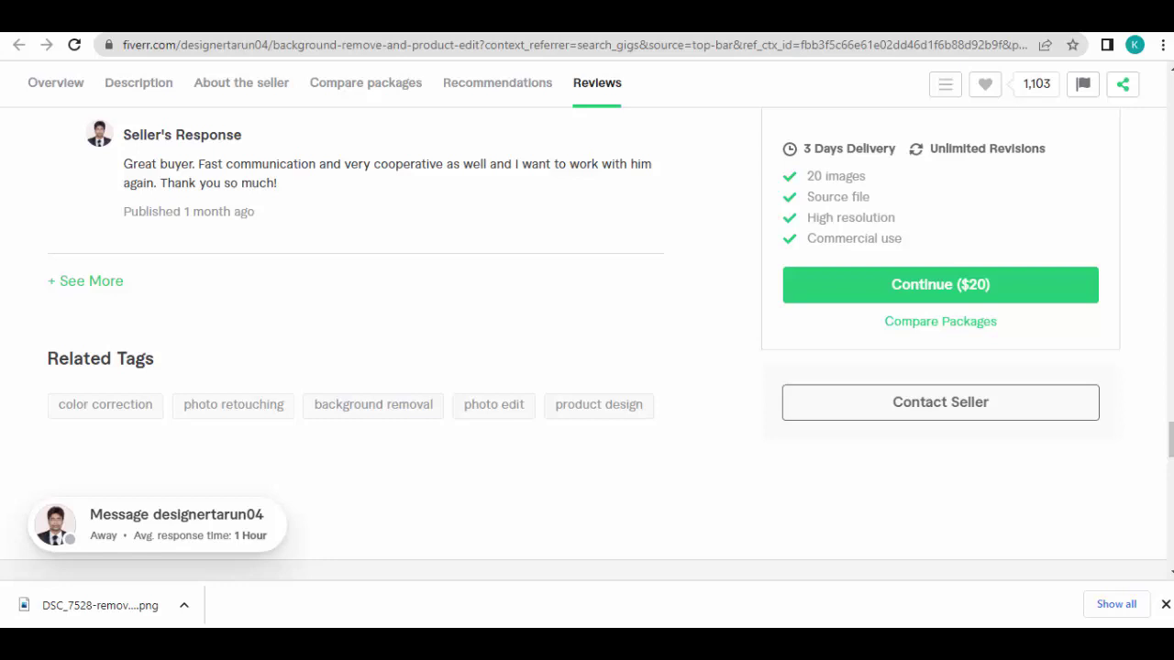
{"action": "key", "text": "ctrl+shift+Tab"}
{"action": "type", "text": "p"}
{"action": "type", "text": "to re"}
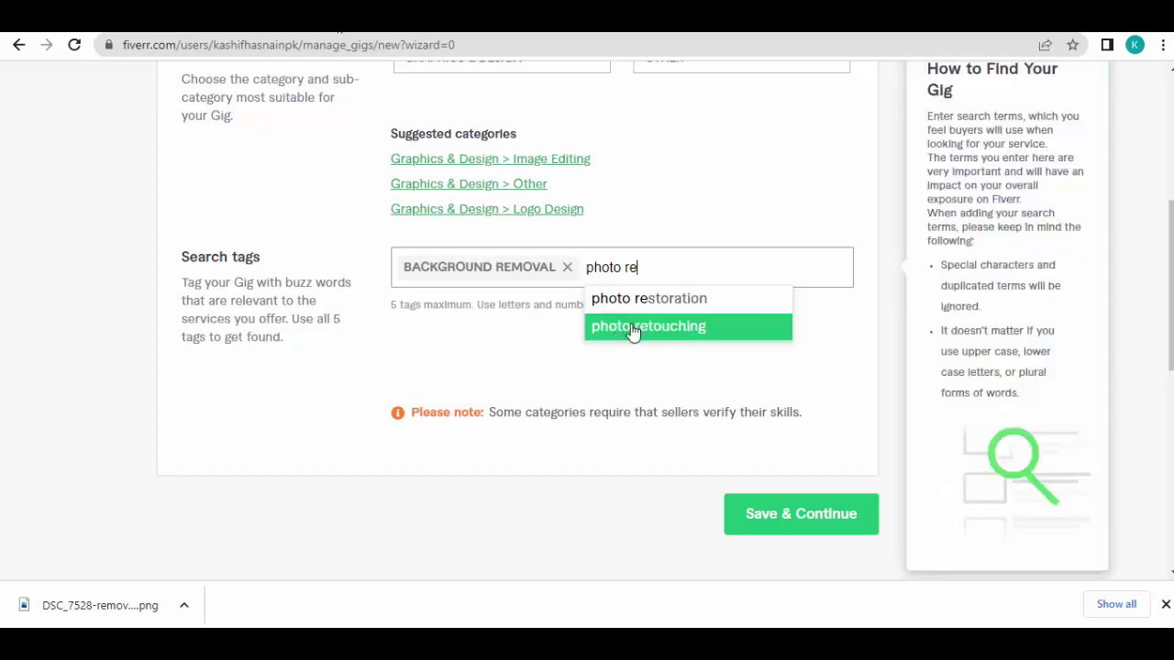
{"action": "left_click", "coordinate": [632, 328]}
{"action": "type", "text": "photo edi"}
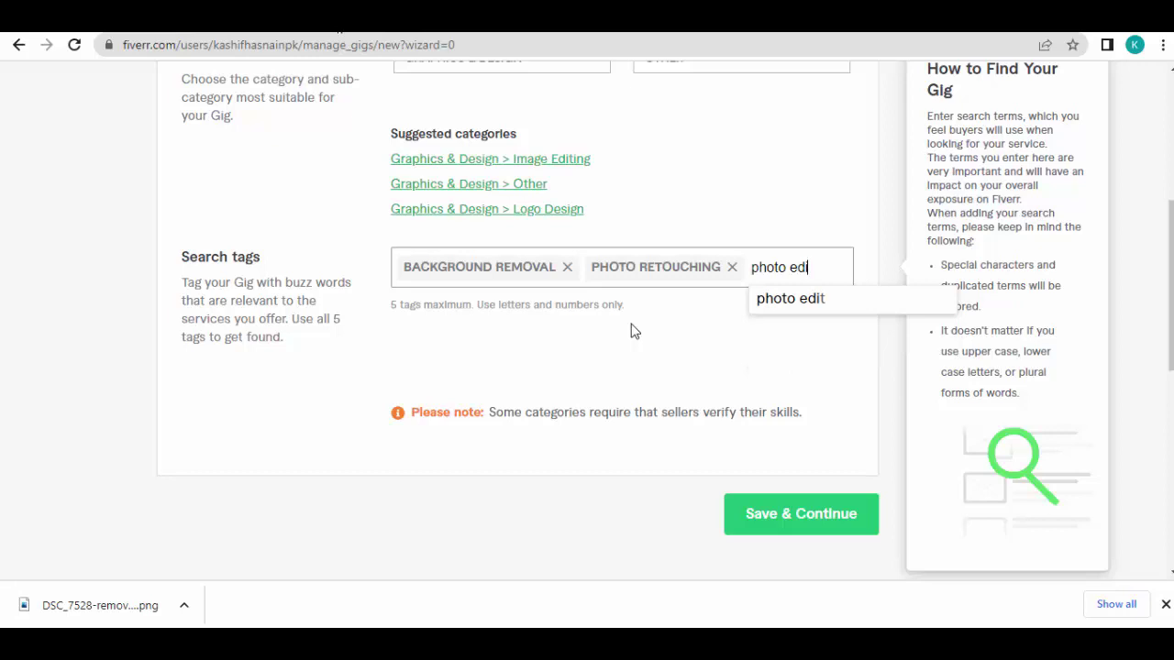
{"action": "left_click", "coordinate": [816, 299]}
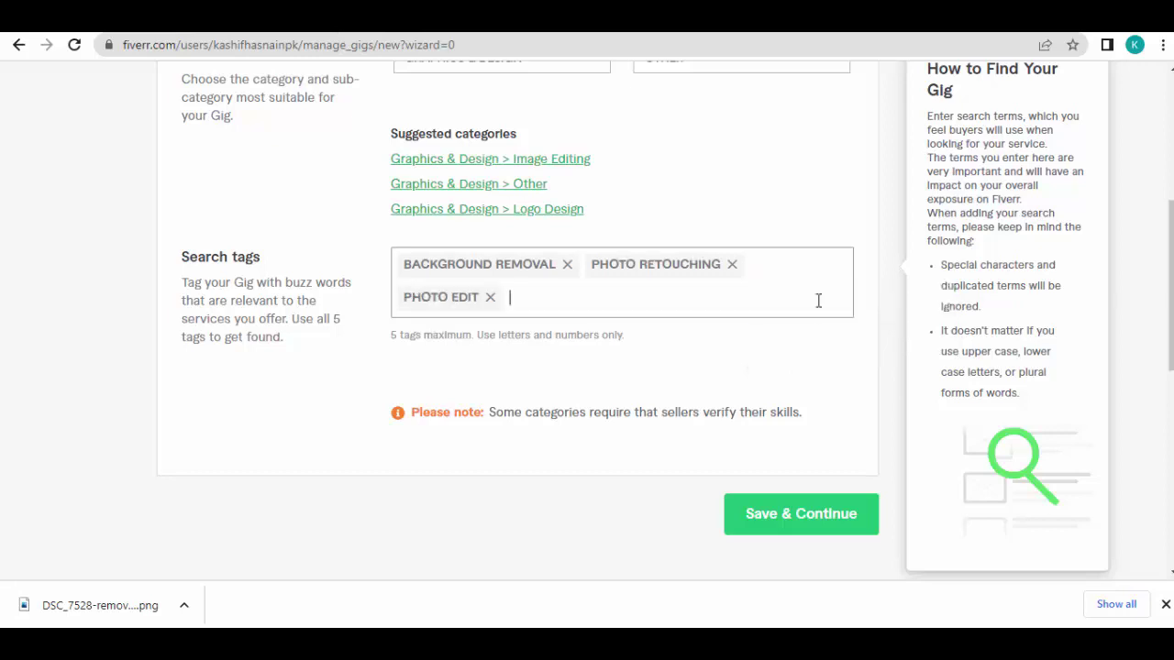
{"action": "type", "text": "photo bac"}
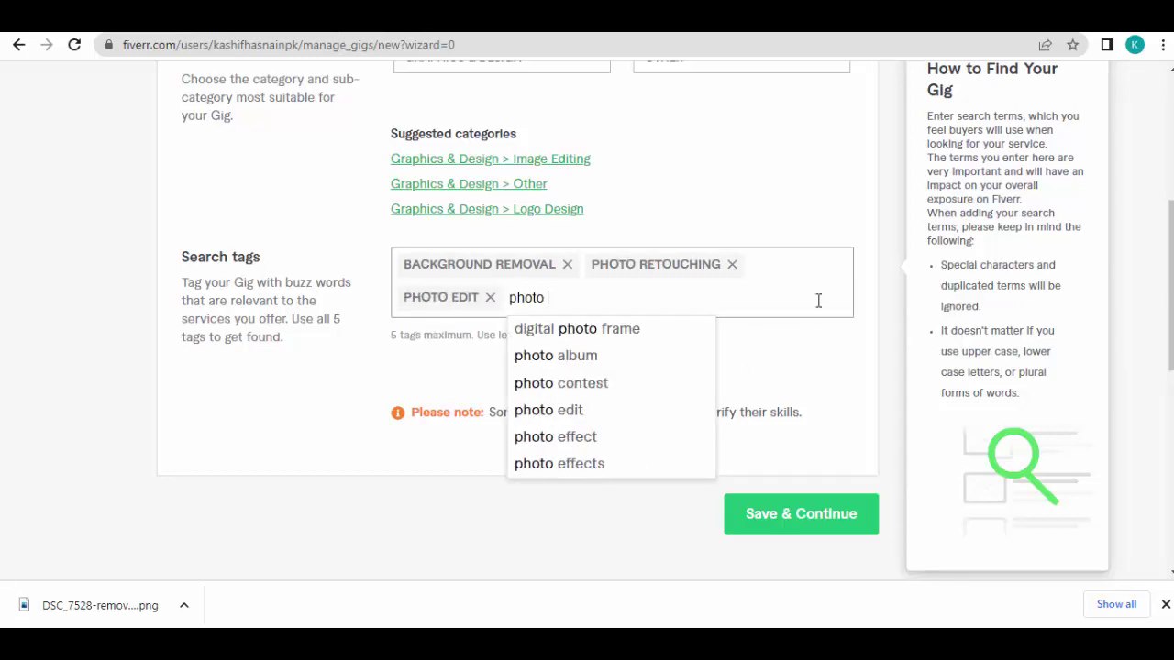
{"action": "key", "text": "BackSpace"}
{"action": "key", "text": "BackSpace"}
{"action": "key", "text": "BackSpace"}
{"action": "key", "text": "BackSpace"}
{"action": "key", "text": "BackSpace"}
{"action": "key", "text": "BackSpace"}
{"action": "key", "text": "BackSpace"}
{"action": "key", "text": "BackSpace"}
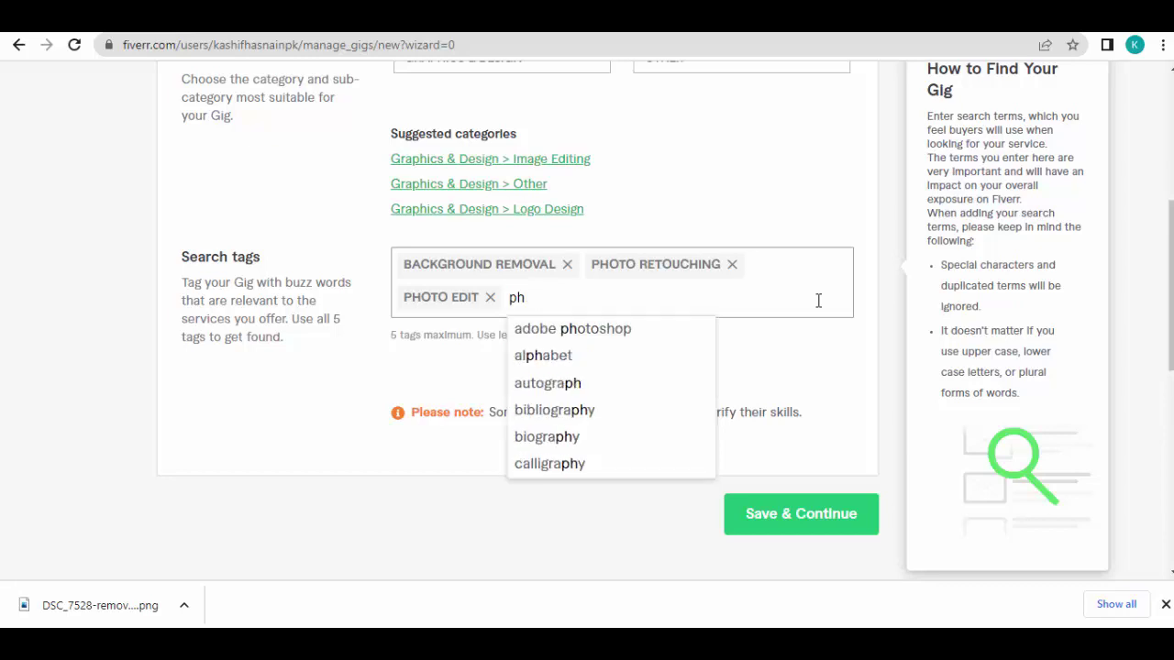
{"action": "key", "text": "BackSpace"}
Add the suggested "edit photos" search tag and save the overview to continue to the pricing stage.
{"action": "type", "text": "photo"}
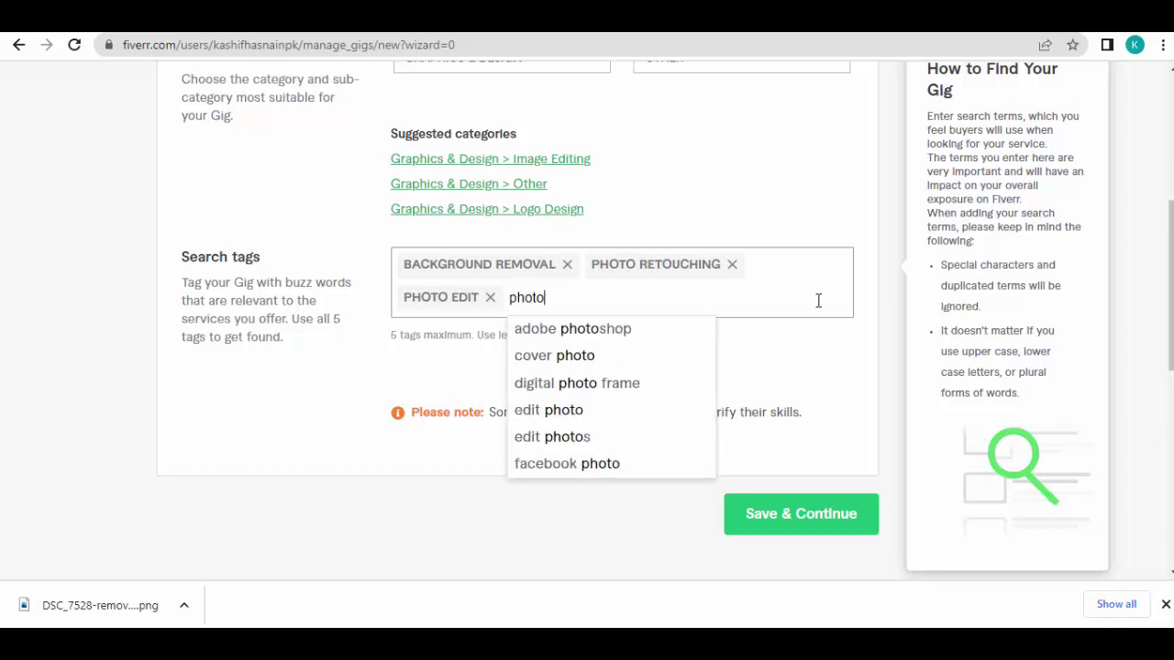
{"action": "left_click", "coordinate": [536, 446]}
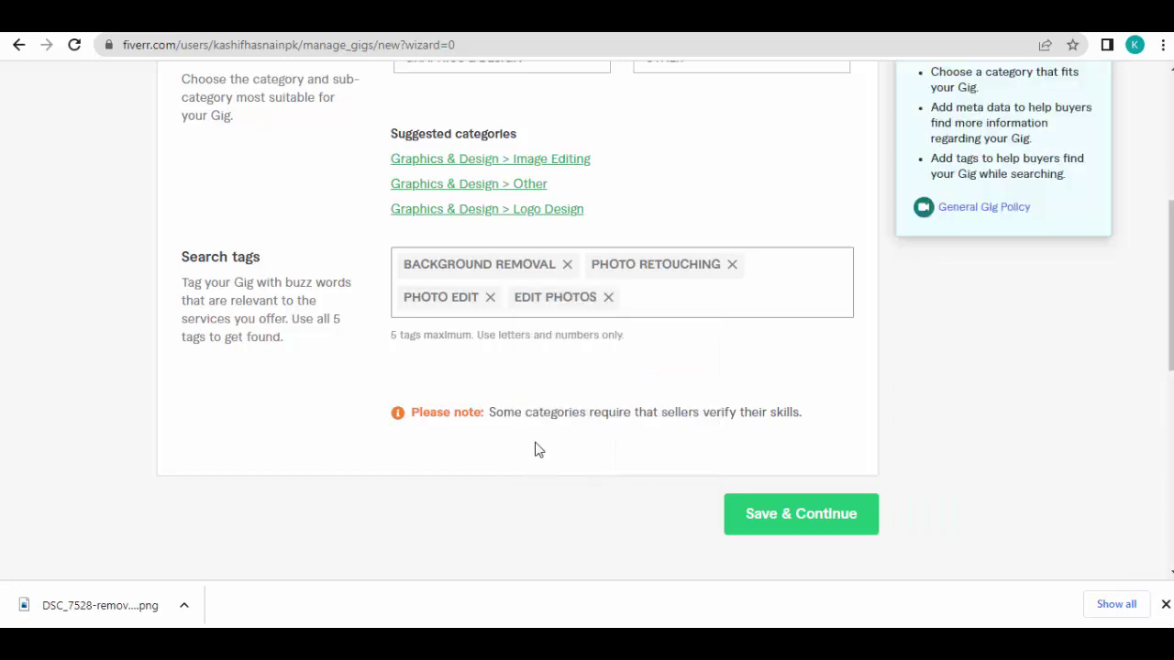
{"action": "left_click", "coordinate": [785, 515]}
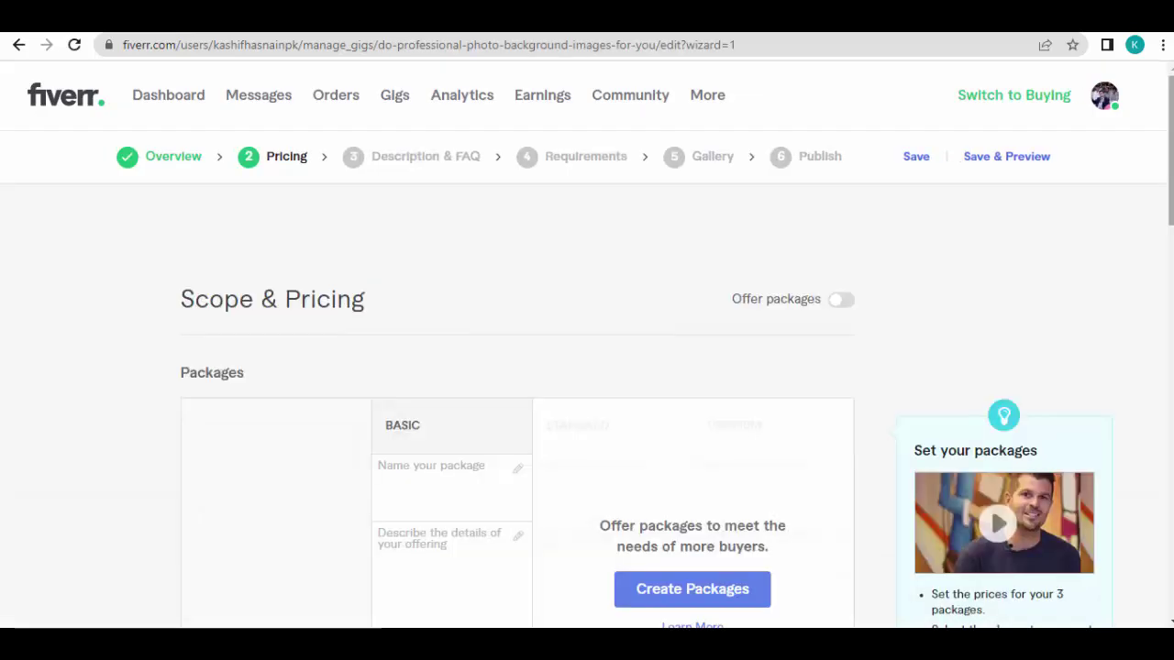
Describe the Basic package as "I will remove background of 5 images".
{"action": "scroll", "coordinate": [553, 283], "scroll_direction": "down", "scroll_amount": 2}
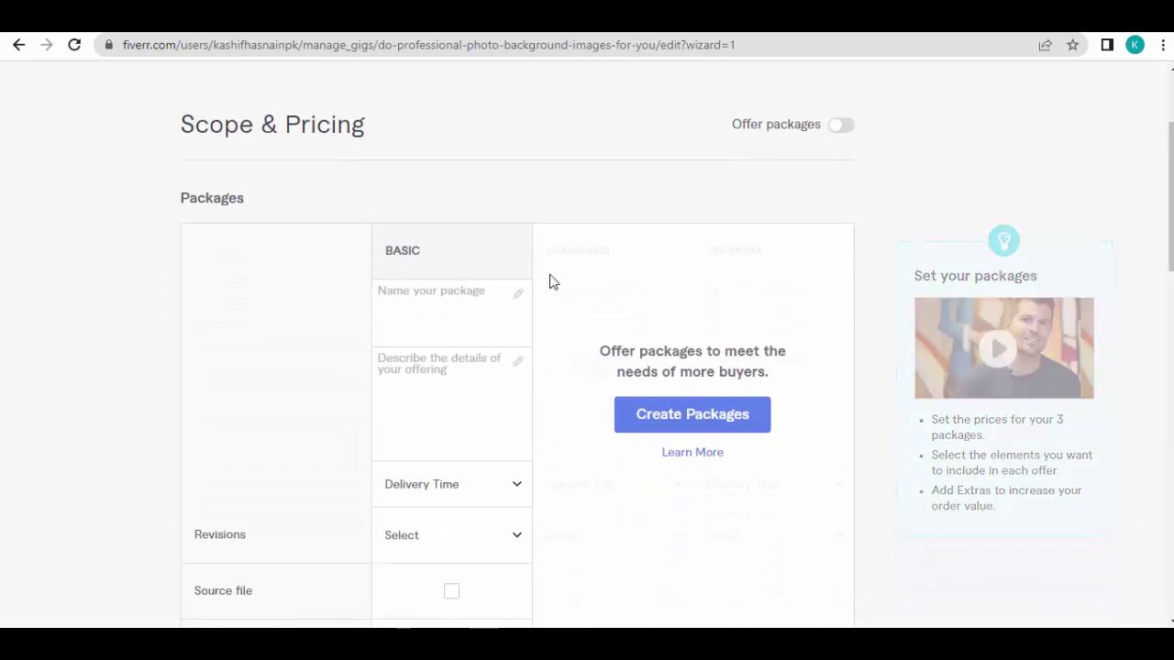
{"action": "left_click", "coordinate": [471, 292]}
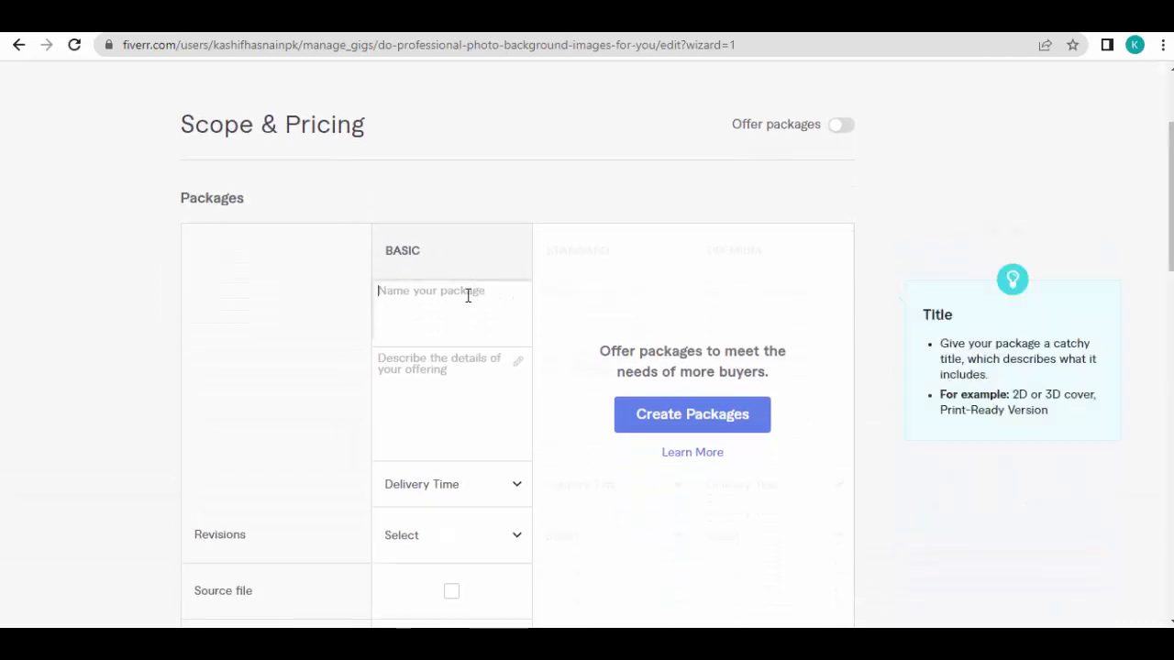
{"action": "left_click", "coordinate": [411, 246]}
{"action": "mouse_move", "coordinate": [425, 301]}
{"action": "left_click", "coordinate": [426, 300]}
{"action": "left_click", "coordinate": [434, 370]}
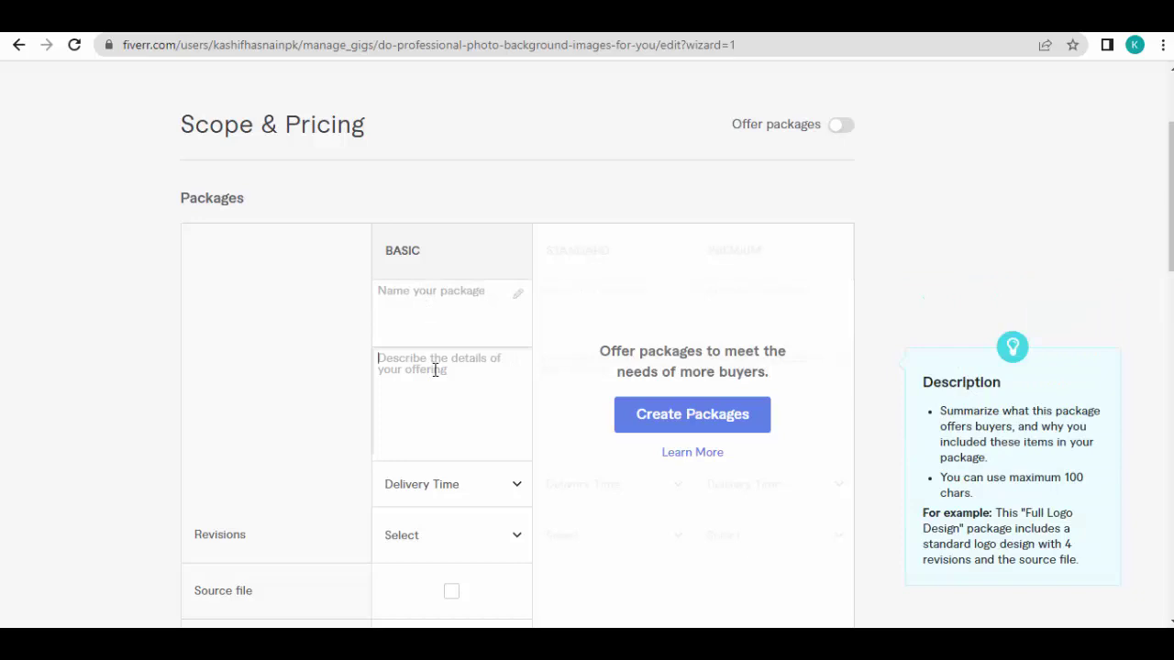
{"action": "type", "text": "I will provide 5 back"}
{"action": "key", "text": "BackSpace"}
{"action": "key", "text": "BackSpace"}
{"action": "key", "text": "BackSpace"}
{"action": "key", "text": "BackSpace"}
{"action": "type", "text": "images"}
{"action": "key", "text": "BackSpace"}
{"action": "key", "text": "BackSpace"}
{"action": "key", "text": "BackSpace"}
{"action": "key", "text": "BackSpace"}
{"action": "key", "text": "BackSpace"}
{"action": "key", "text": "BackSpace"}
{"action": "key", "text": "BackSpace"}
{"action": "key", "text": "BackSpace"}
{"action": "key", "text": "BackSpace"}
{"action": "key", "text": "BackSpace"}
{"action": "key", "text": "BackSpace"}
{"action": "key", "text": "BackSpace"}
{"action": "key", "text": "BackSpace"}
{"action": "key", "text": "BackSpace"}
{"action": "key", "text": "BackSpace"}
{"action": "type", "text": "emove background of 5 imag"}
Set the Basic package to 1 day delivery with unlimited revisions.
{"action": "left_click", "coordinate": [474, 495]}
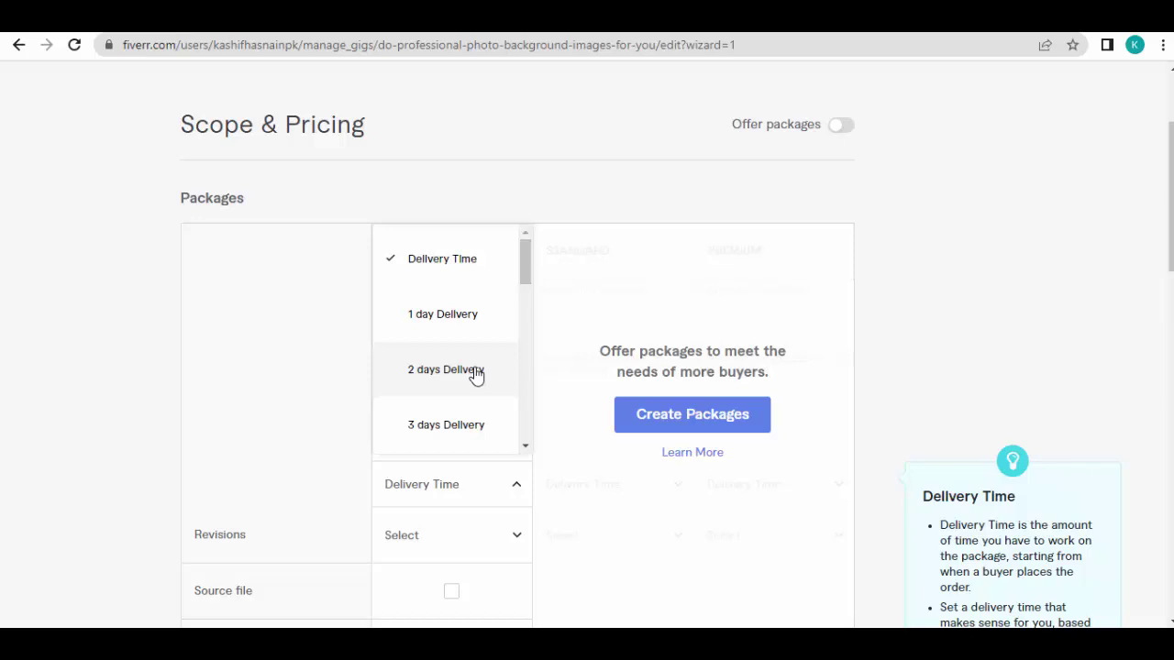
{"action": "left_click", "coordinate": [469, 316]}
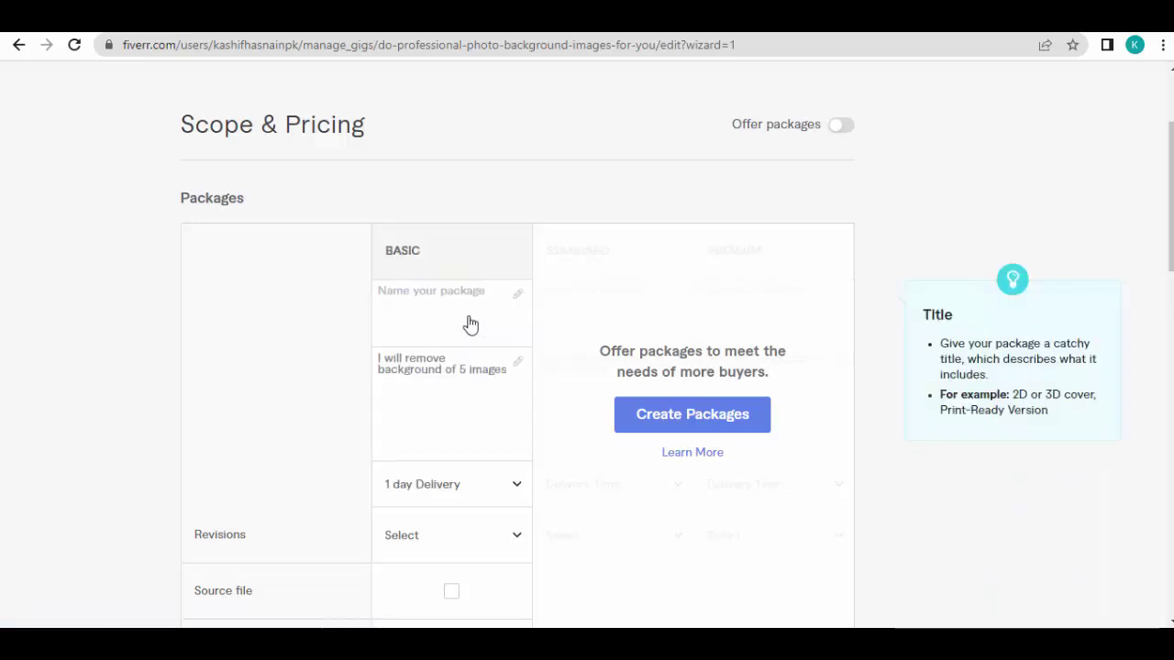
{"action": "left_click", "coordinate": [474, 534]}
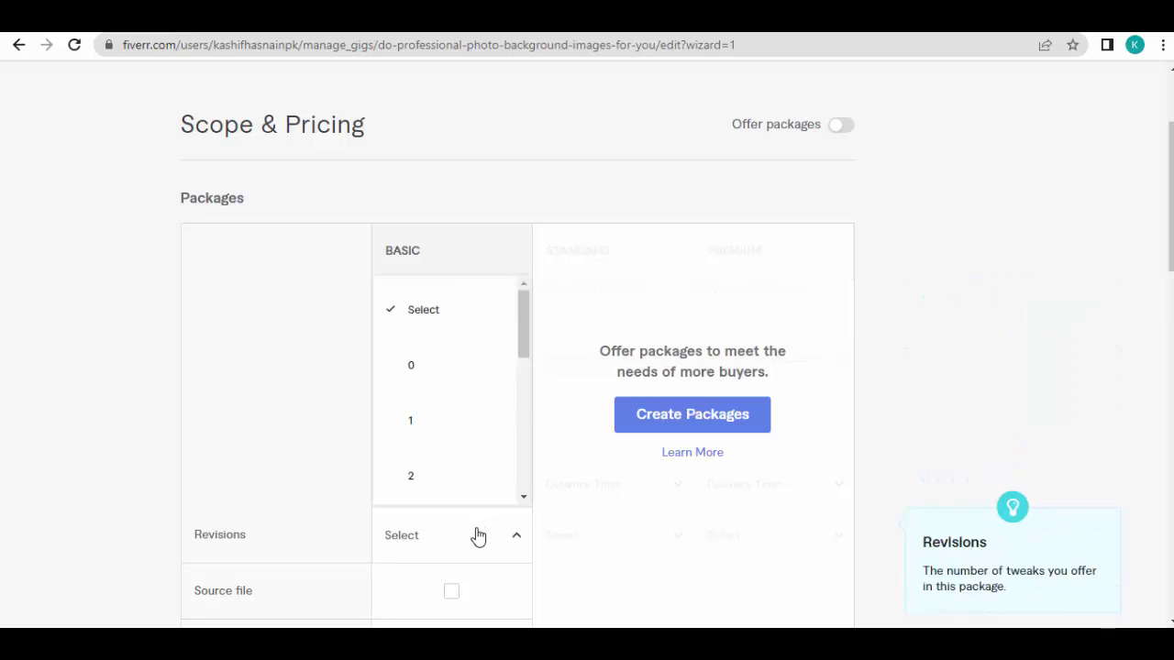
{"action": "left_click_drag", "start_coordinate": [524, 358], "coordinate": [513, 506]}
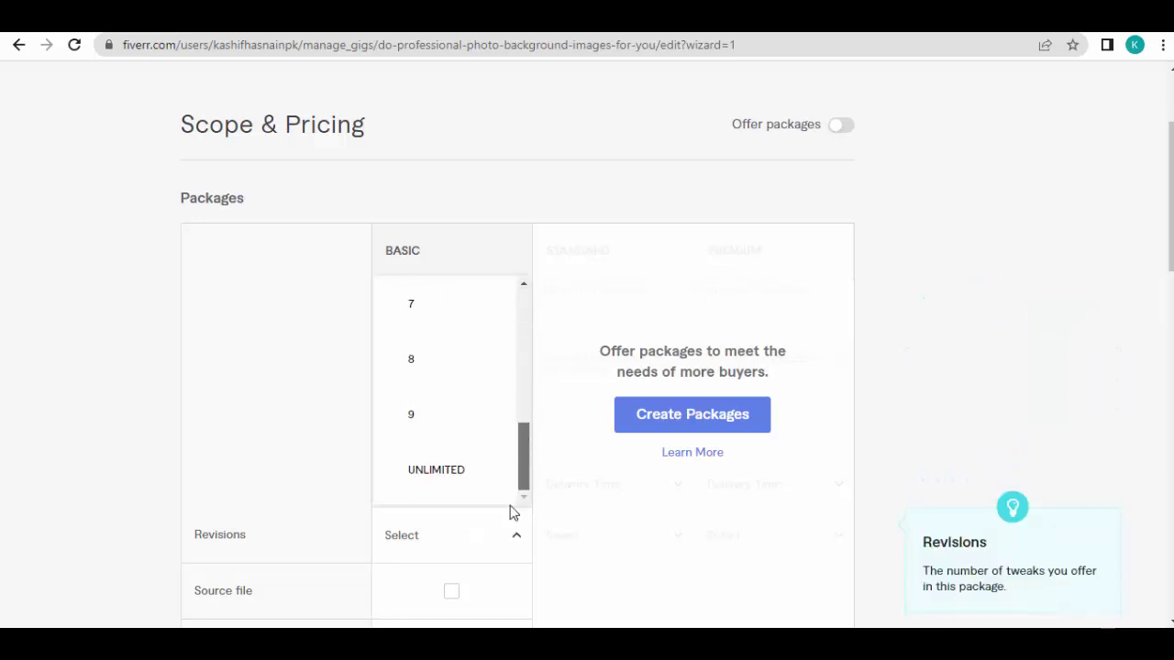
{"action": "left_click", "coordinate": [437, 469]}
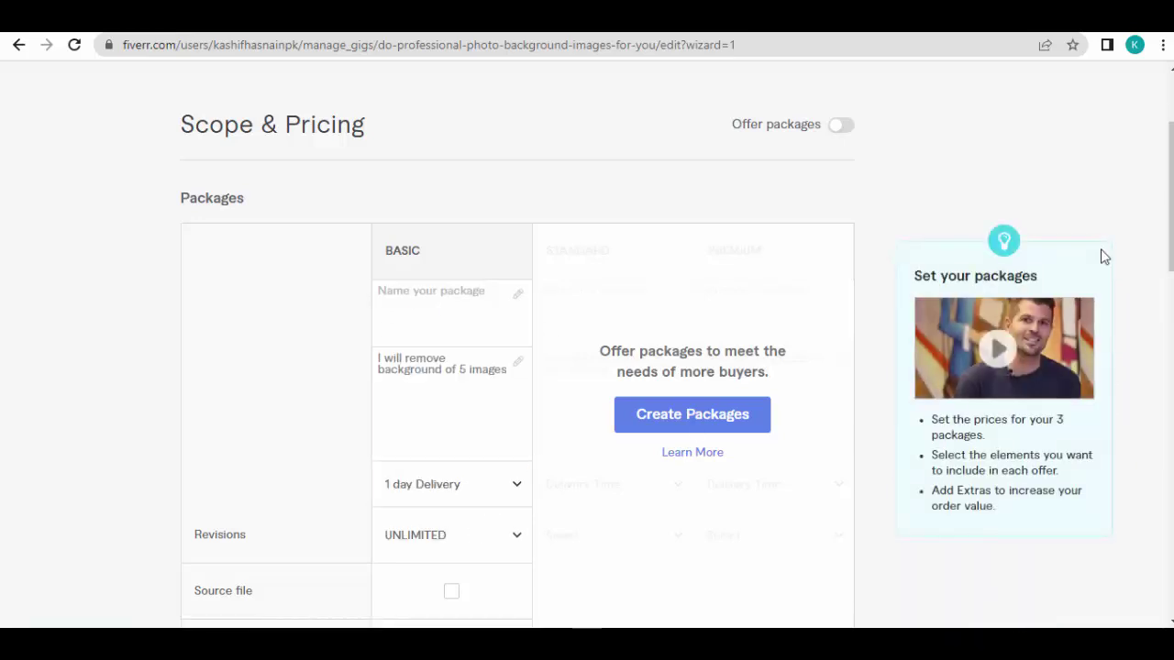
Set the Basic package's price to $5, leaving source file and shipping unselected.
{"action": "scroll", "coordinate": [1100, 254], "scroll_direction": "down", "scroll_amount": 2}
{"action": "scroll", "coordinate": [689, 305], "scroll_direction": "down", "scroll_amount": 1}
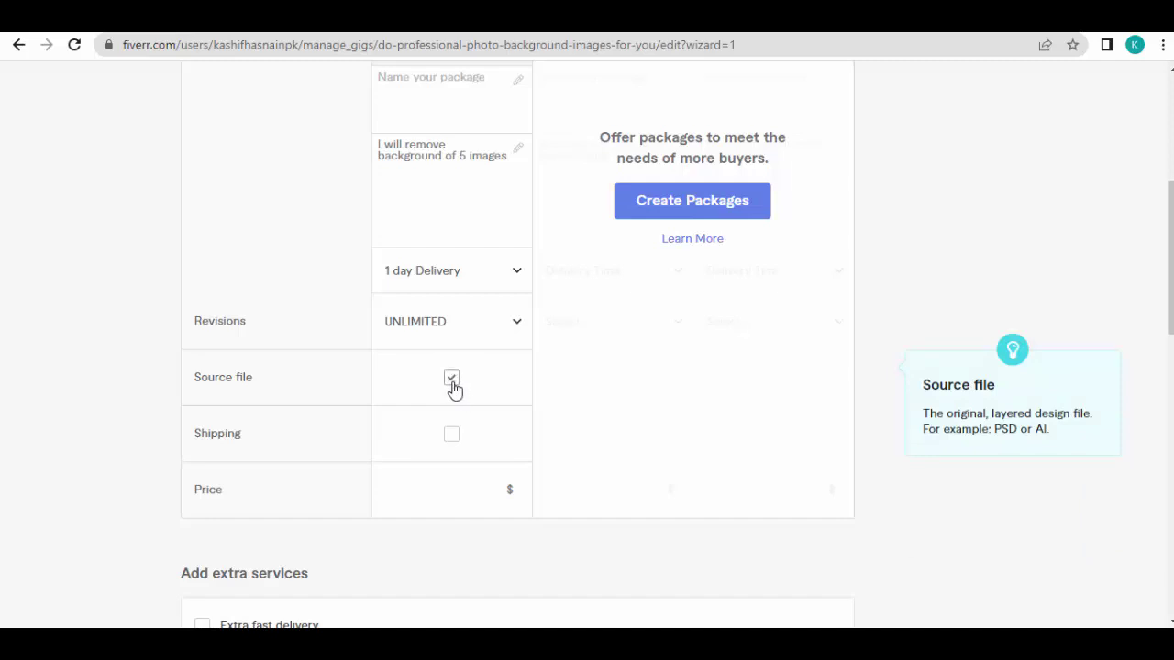
{"action": "left_click", "coordinate": [453, 436]}
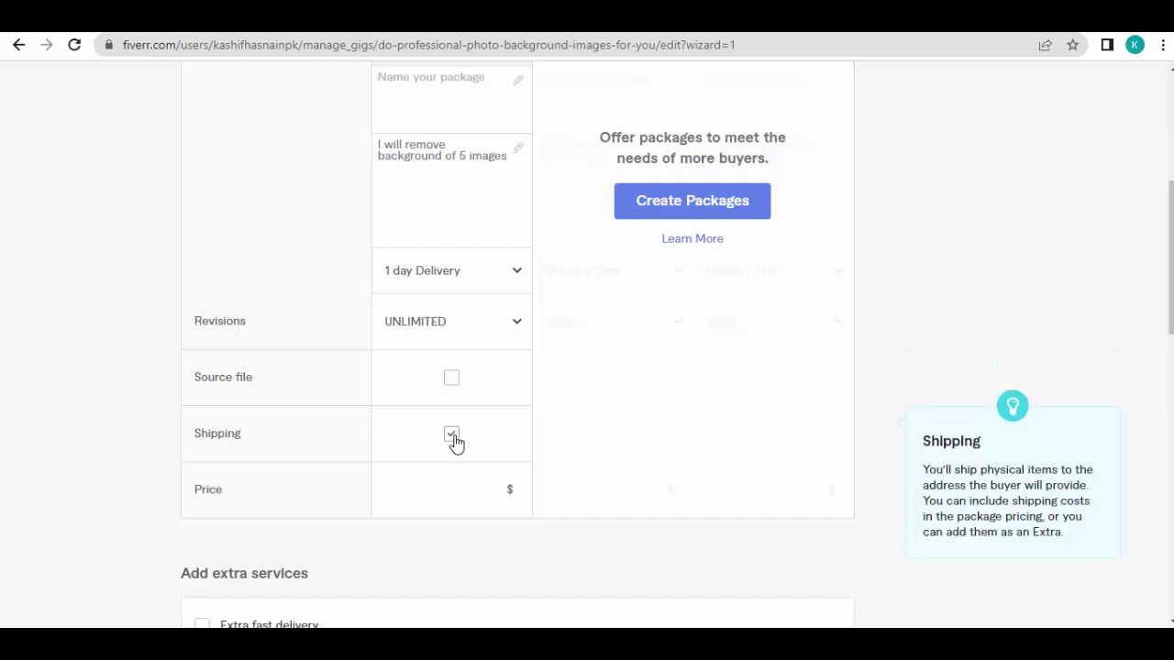
{"action": "left_click", "coordinate": [469, 486]}
{"action": "type", "text": "5"}
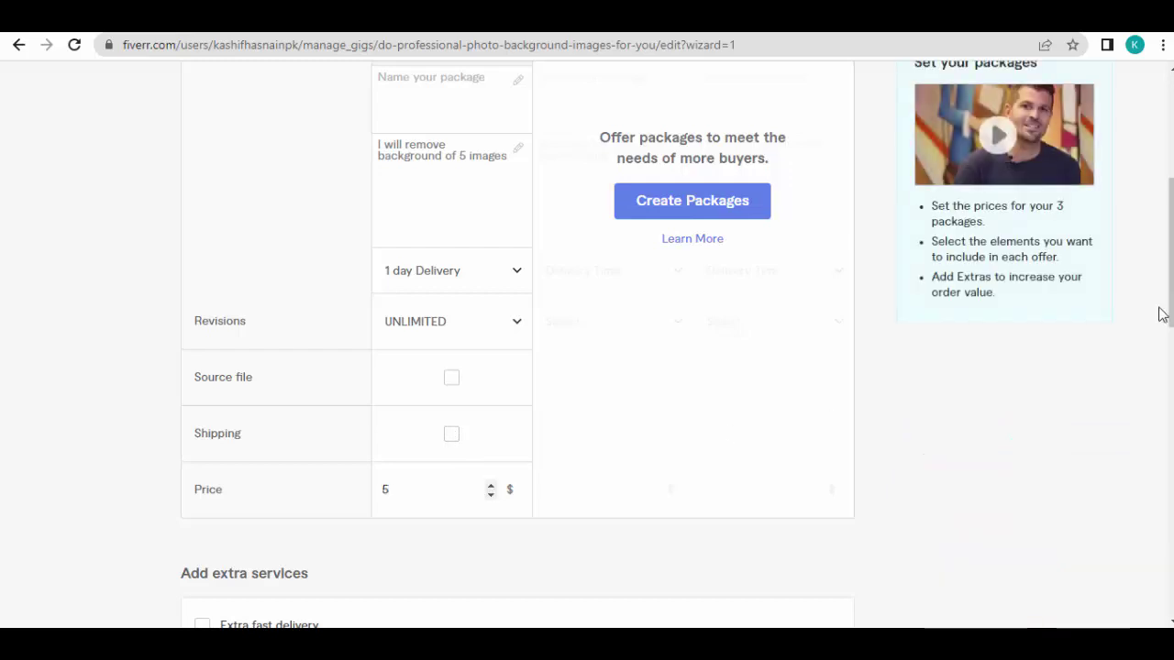
Enable multiple packages so that the gig also offers Standard and Premium tiers.
{"action": "left_click_drag", "start_coordinate": [1167, 292], "coordinate": [1168, 257]}
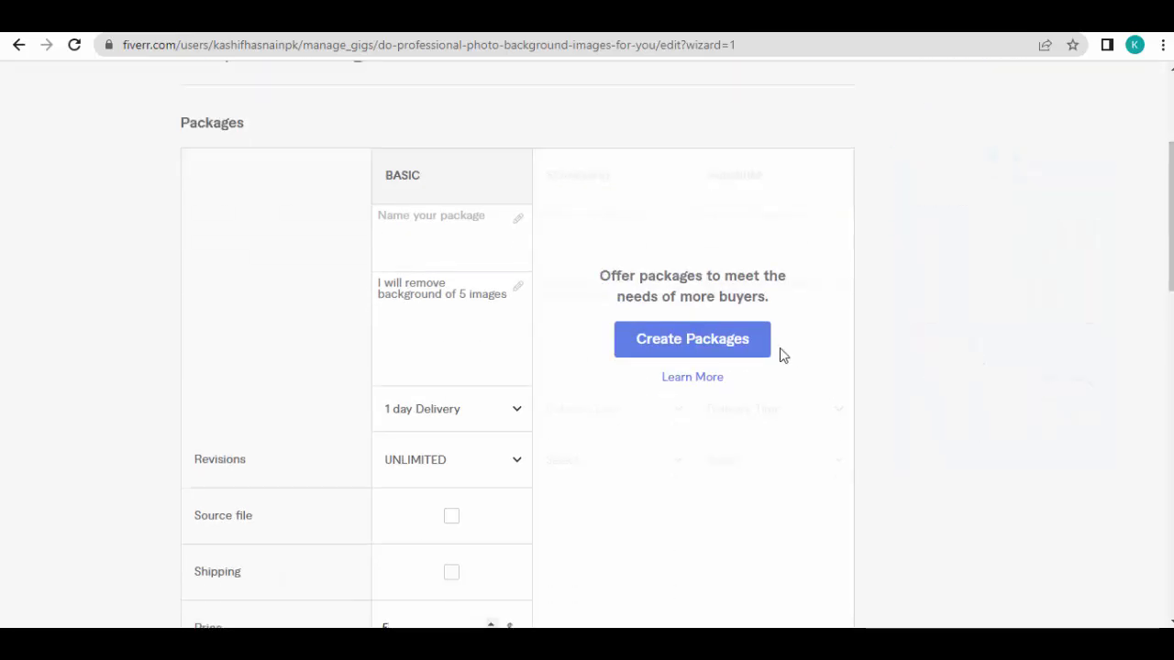
{"action": "left_click", "coordinate": [707, 352]}
{"action": "left_click", "coordinate": [623, 236]}
{"action": "left_click", "coordinate": [621, 297]}
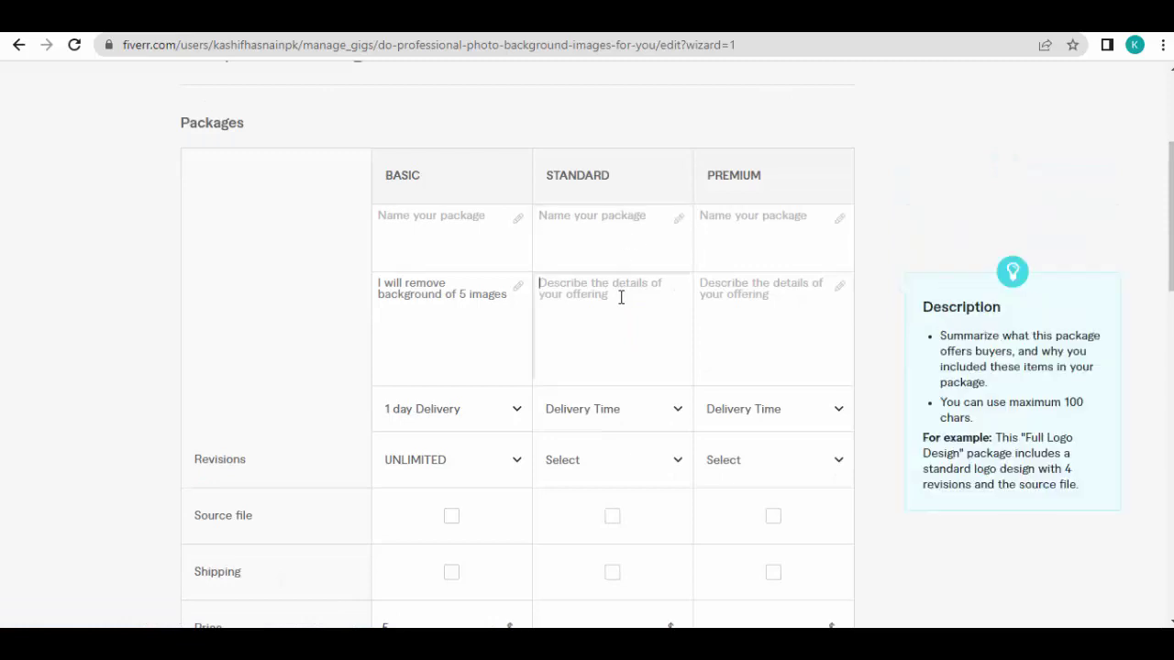
Copy the Basic description into the Standard package and change it to "I will remove background of 10 images".
{"action": "left_click_drag", "start_coordinate": [510, 294], "coordinate": [358, 283]}
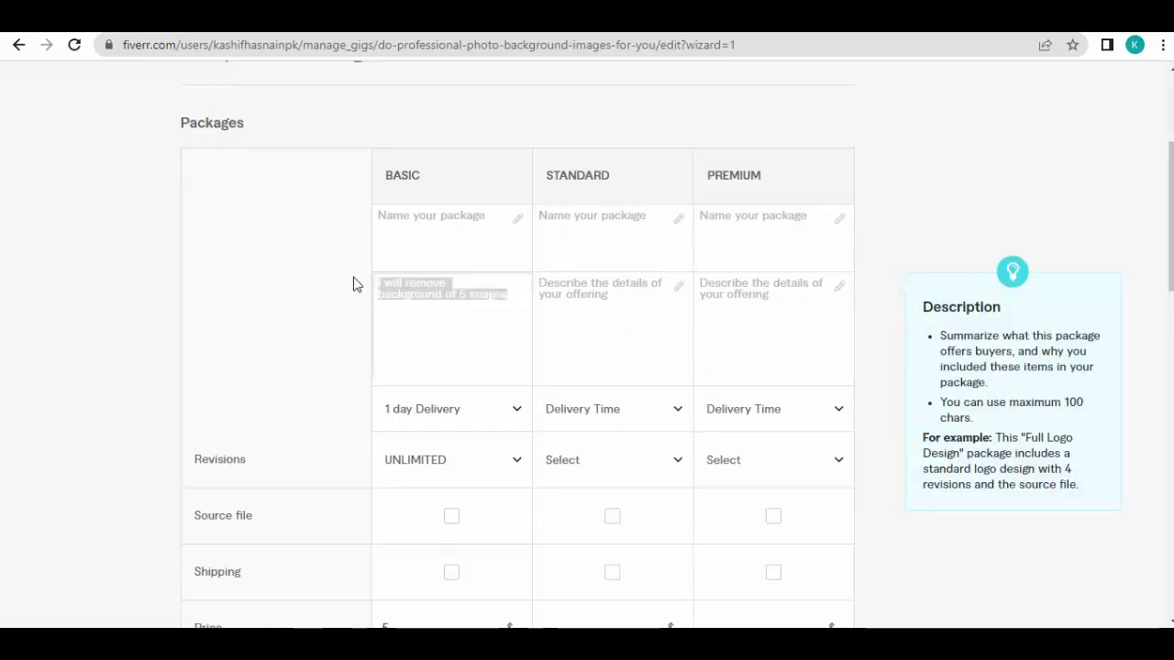
{"action": "key", "text": "ctrl+c"}
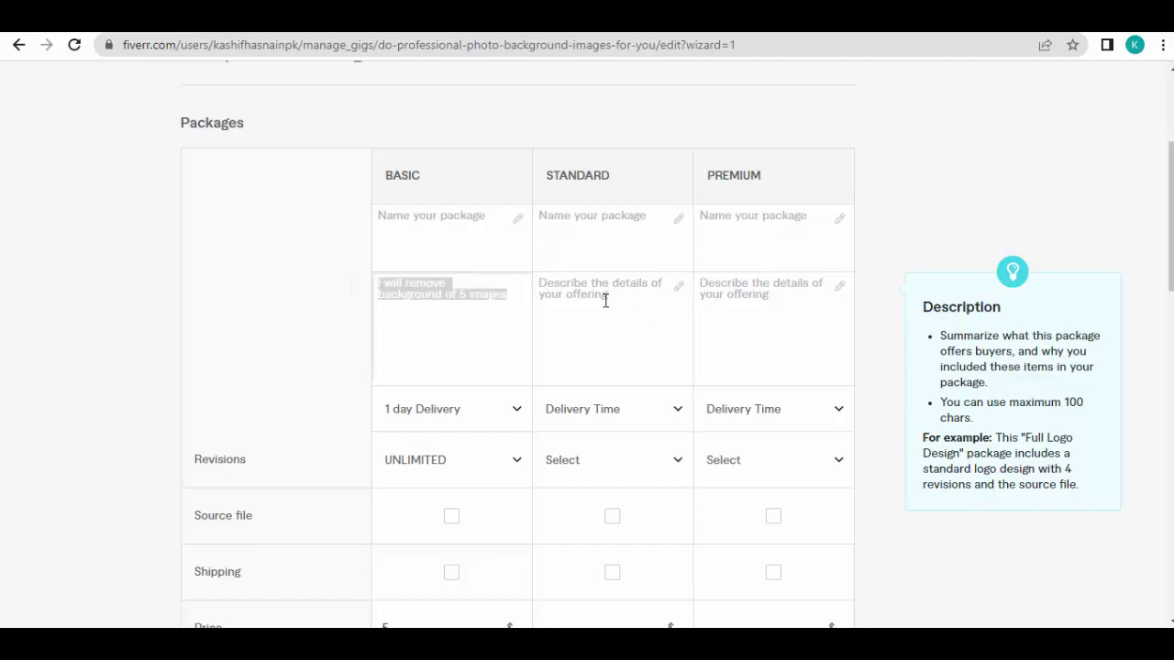
{"action": "left_click", "coordinate": [605, 301]}
{"action": "key", "text": "ctrl+v"}
{"action": "left_click", "coordinate": [626, 299]}
{"action": "key", "text": "BackSpace"}
{"action": "type", "text": "20"}
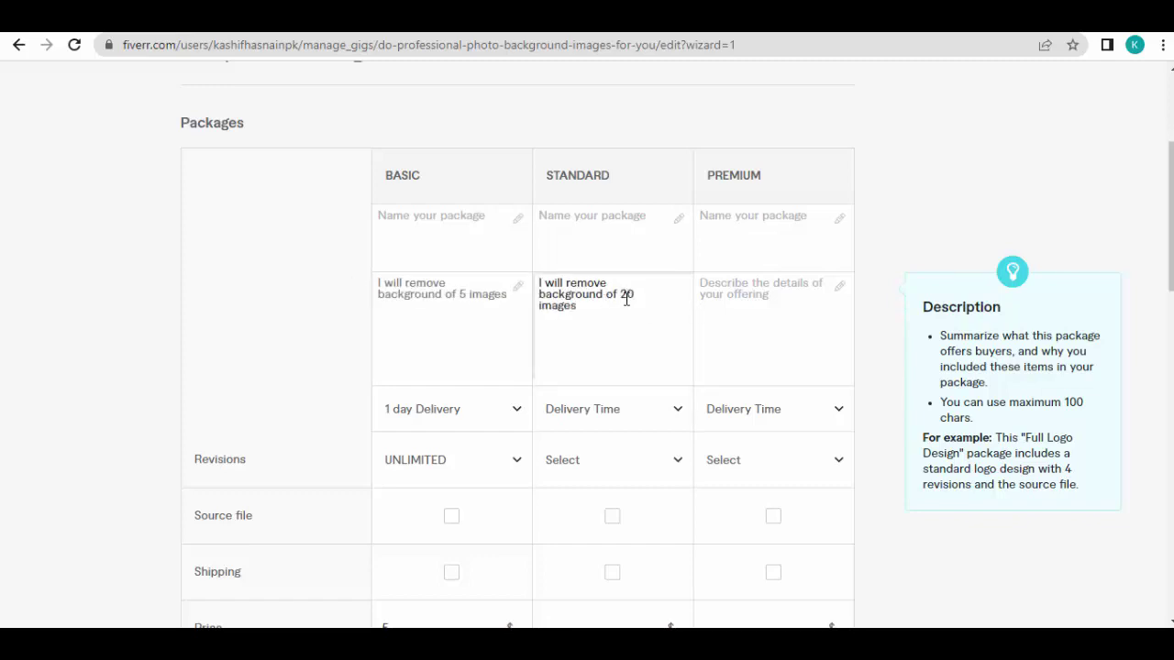
{"action": "key", "text": "BackSpace"}
{"action": "key", "text": "BackSpace"}
{"action": "type", "text": "10"}
Reuse the copied description for the Premium package, changing it to "I will remove background of 15 images".
{"action": "left_click", "coordinate": [775, 299]}
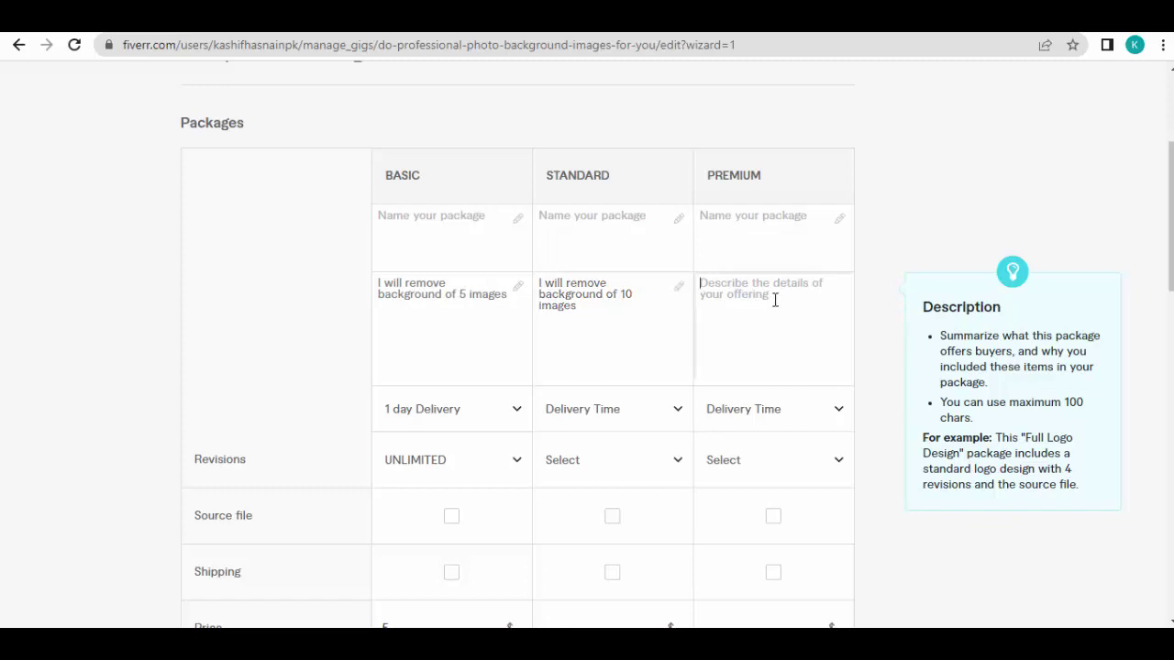
{"action": "key", "text": "ctrl+v"}
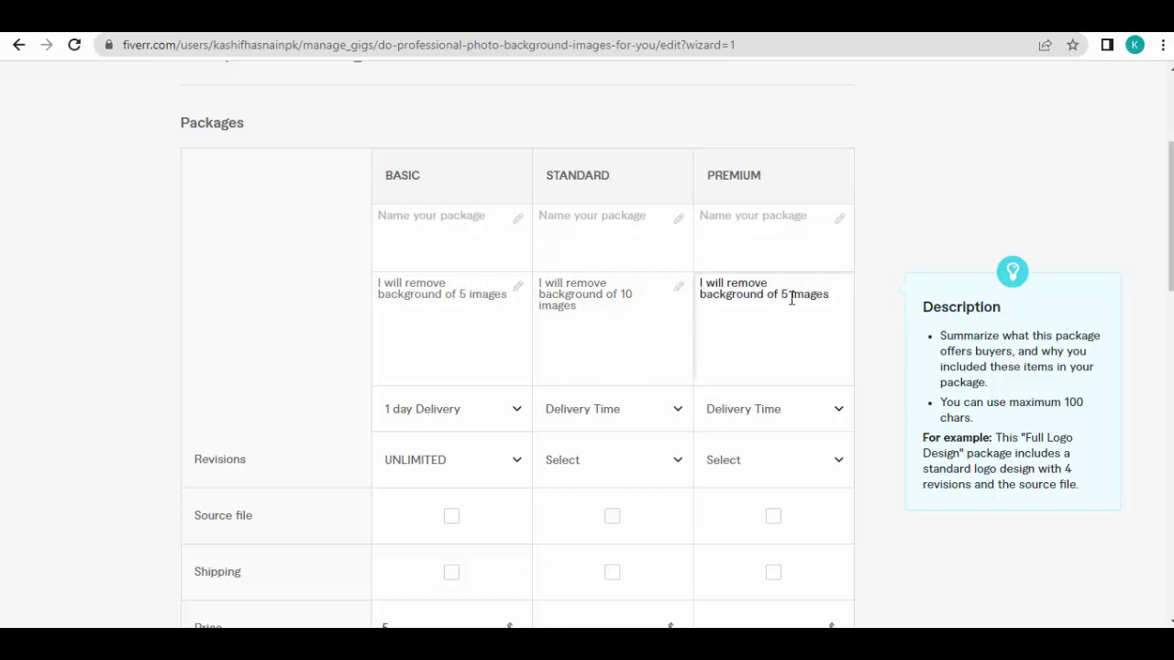
{"action": "left_click", "coordinate": [791, 298]}
{"action": "key", "text": "BackSpace"}
{"action": "type", "text": "15"}
Set the delivery time of both the Standard and Premium packages to 1 day.
{"action": "left_click", "coordinate": [574, 409]}
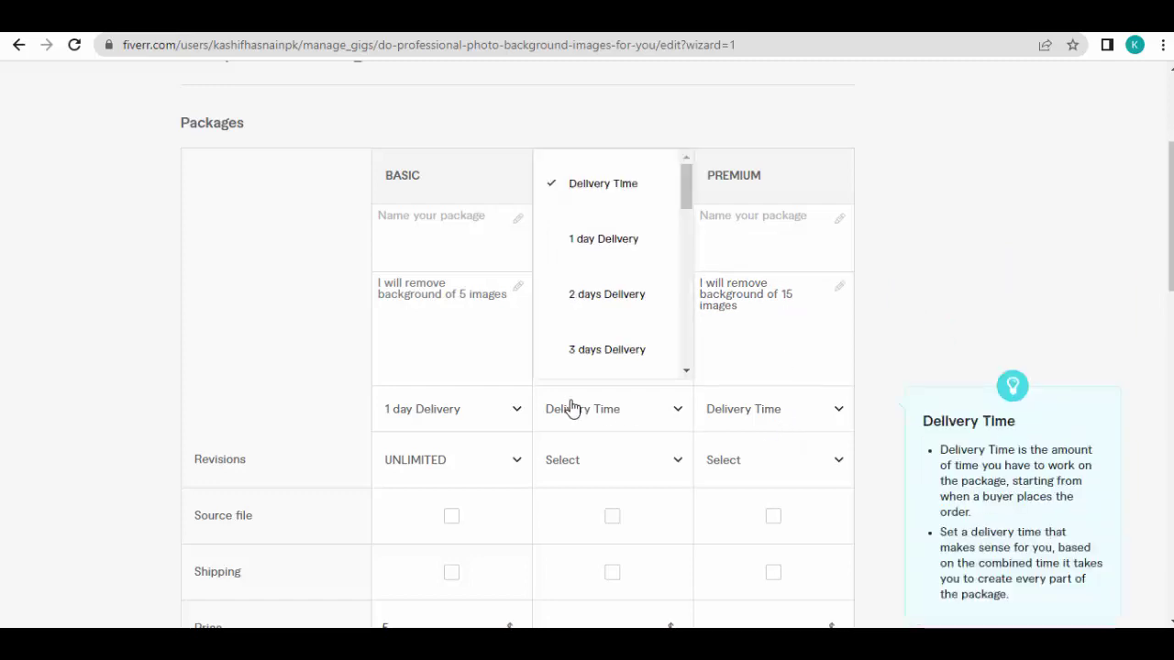
{"action": "left_click", "coordinate": [634, 250]}
{"action": "left_click", "coordinate": [721, 414]}
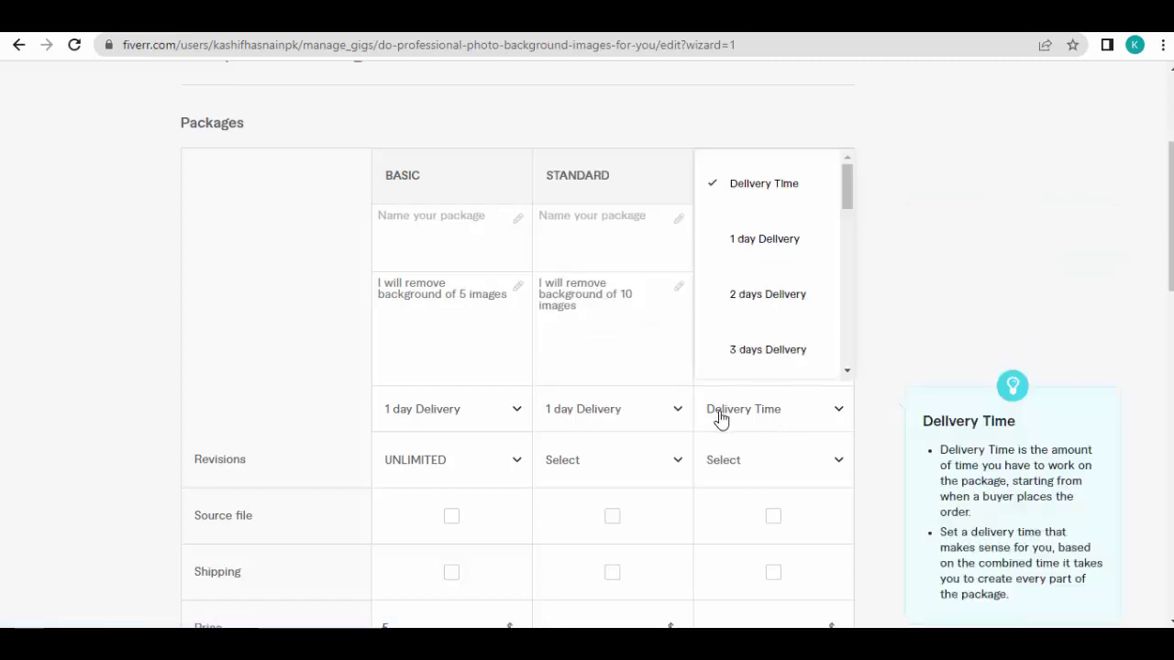
{"action": "left_click", "coordinate": [768, 249]}
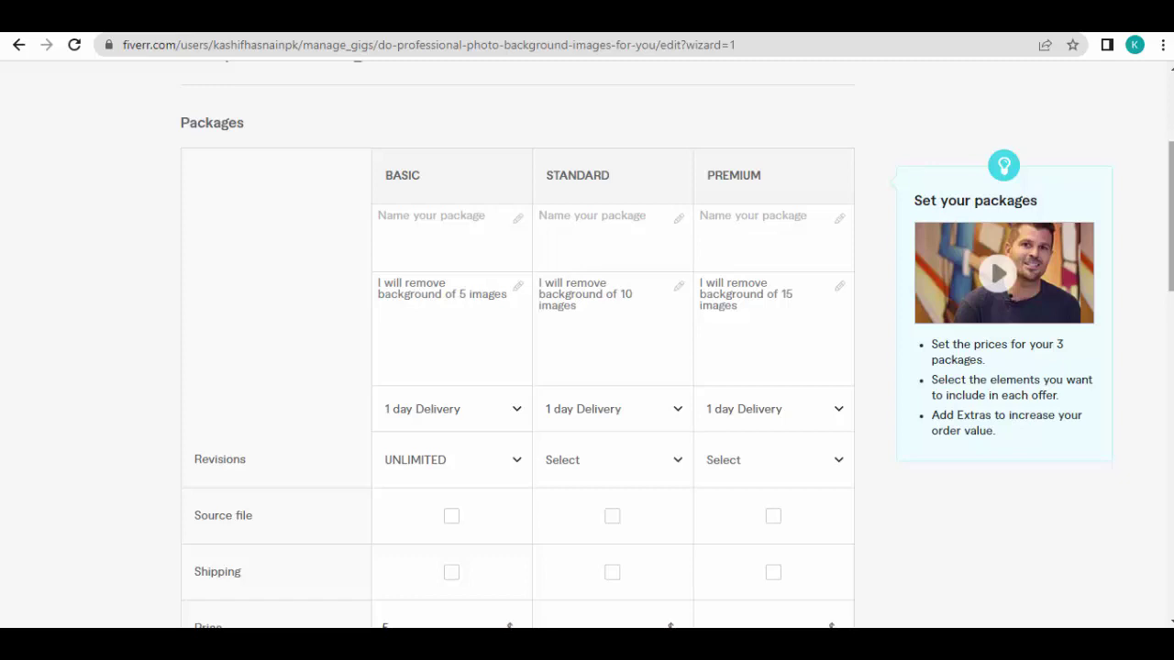
Change the image count in the package descriptions to 20 images for Basic and 40 images for Standard.
{"action": "left_click_drag", "start_coordinate": [1171, 236], "coordinate": [1171, 261]}
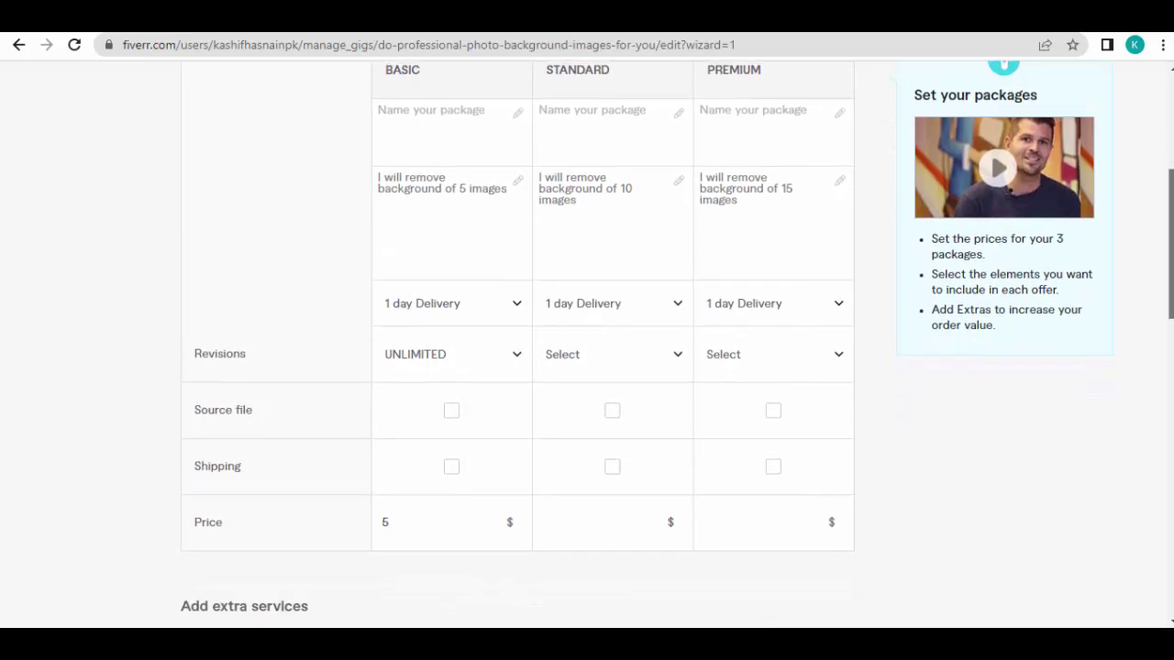
{"action": "mouse_move", "coordinate": [505, 196]}
{"action": "left_click", "coordinate": [466, 192]}
{"action": "key", "text": "BackSpace"}
{"action": "type", "text": "20"}
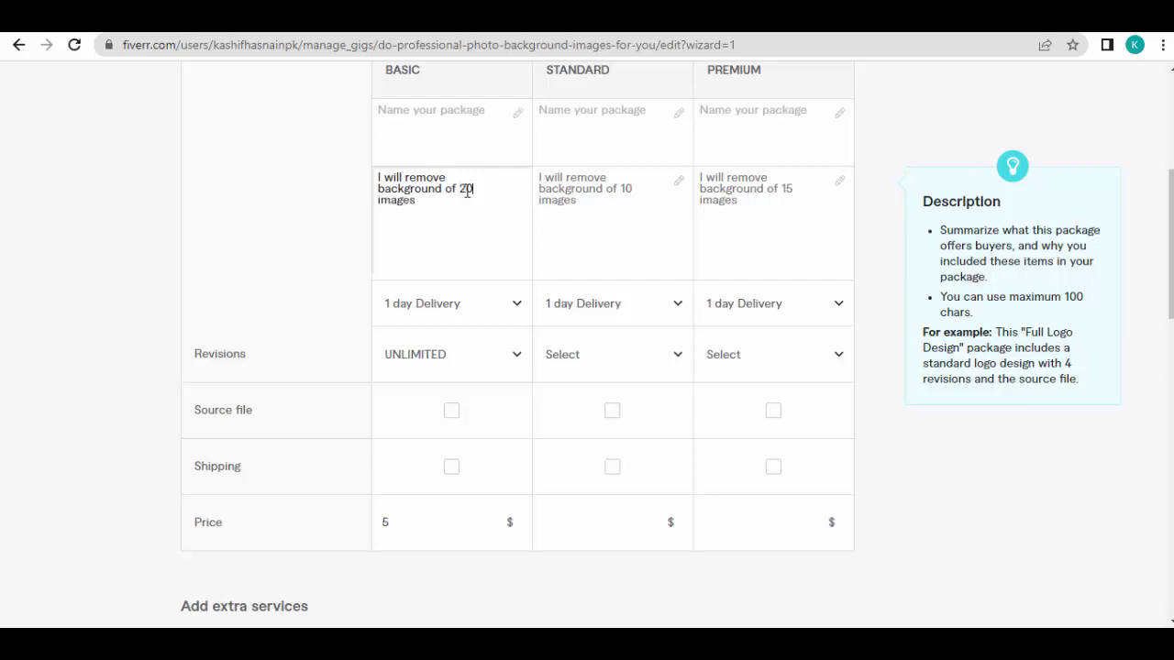
{"action": "left_click", "coordinate": [633, 190]}
{"action": "key", "text": "BackSpace"}
{"action": "key", "text": "BackSpace"}
{"action": "type", "text": "40"}
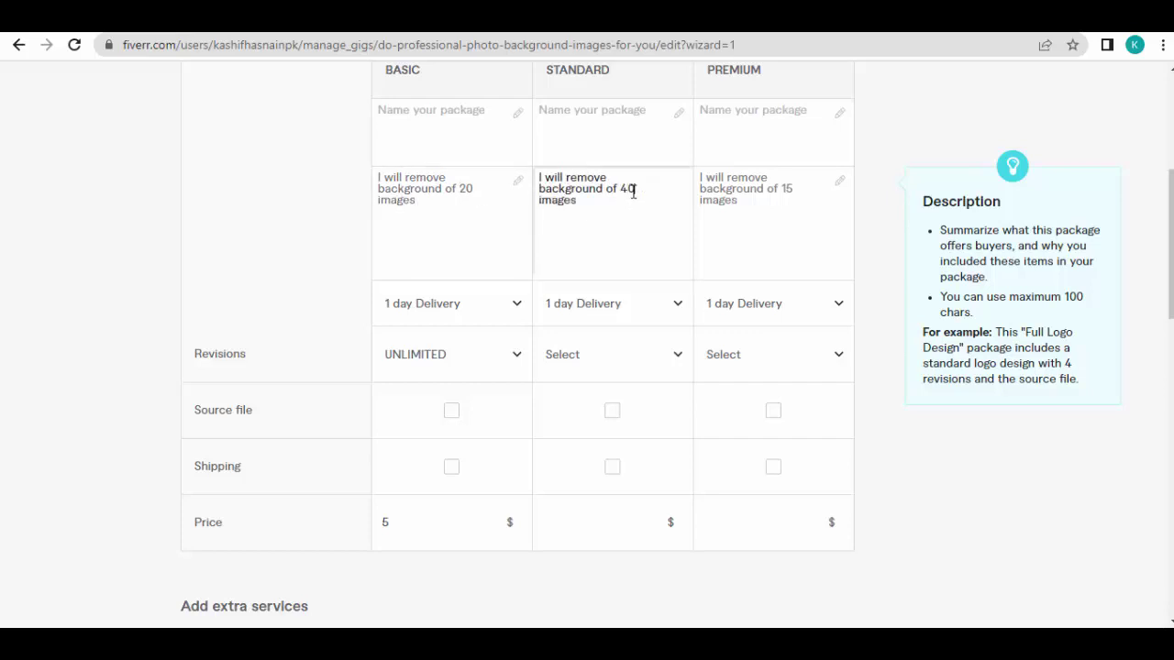
Change the Premium description to cover 70 images and set the Premium delivery time to 2 days.
{"action": "left_click", "coordinate": [795, 190]}
{"action": "key", "text": "BackSpace"}
{"action": "key", "text": "BackSpace"}
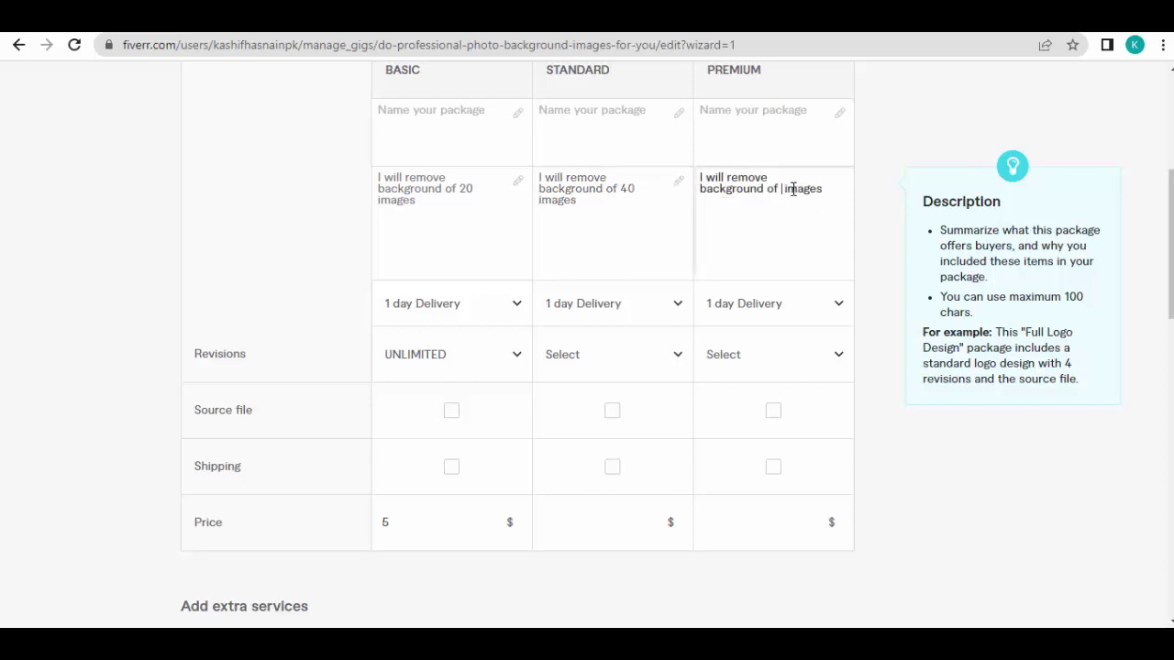
{"action": "type", "text": "70"}
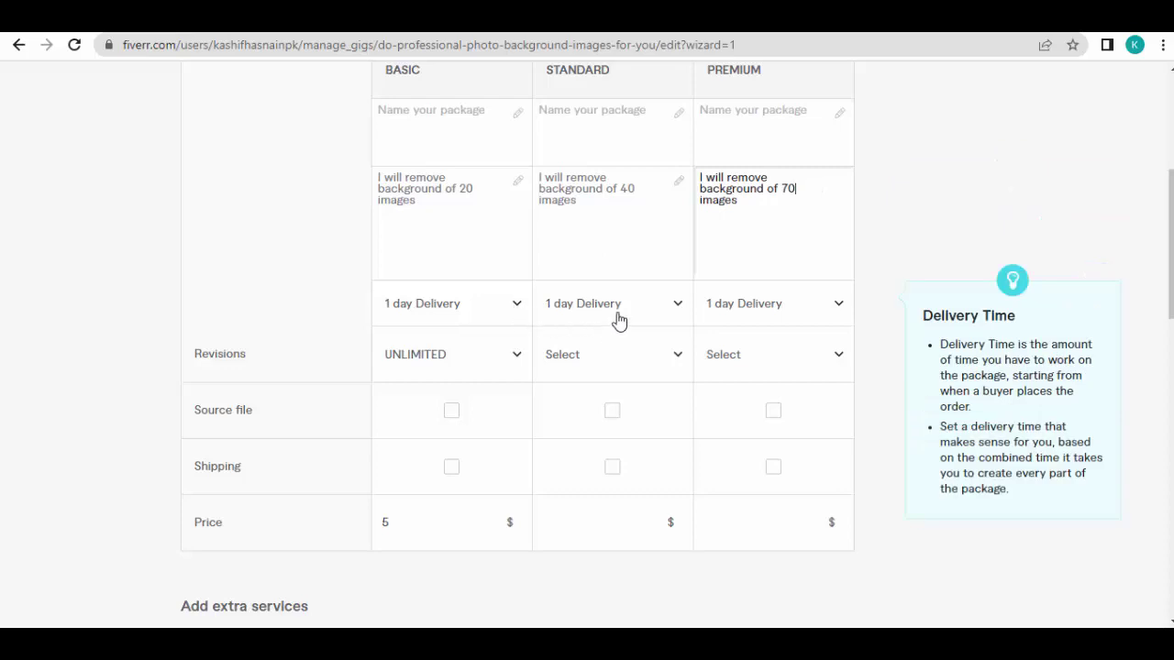
{"action": "left_click", "coordinate": [756, 313]}
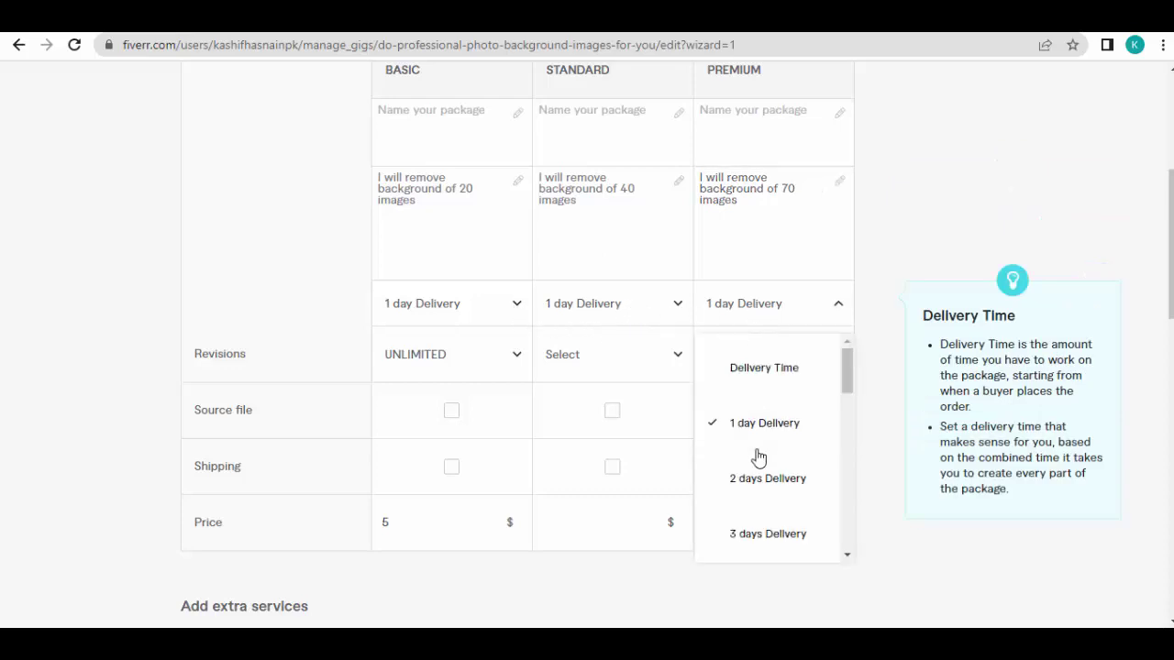
{"action": "left_click", "coordinate": [760, 478]}
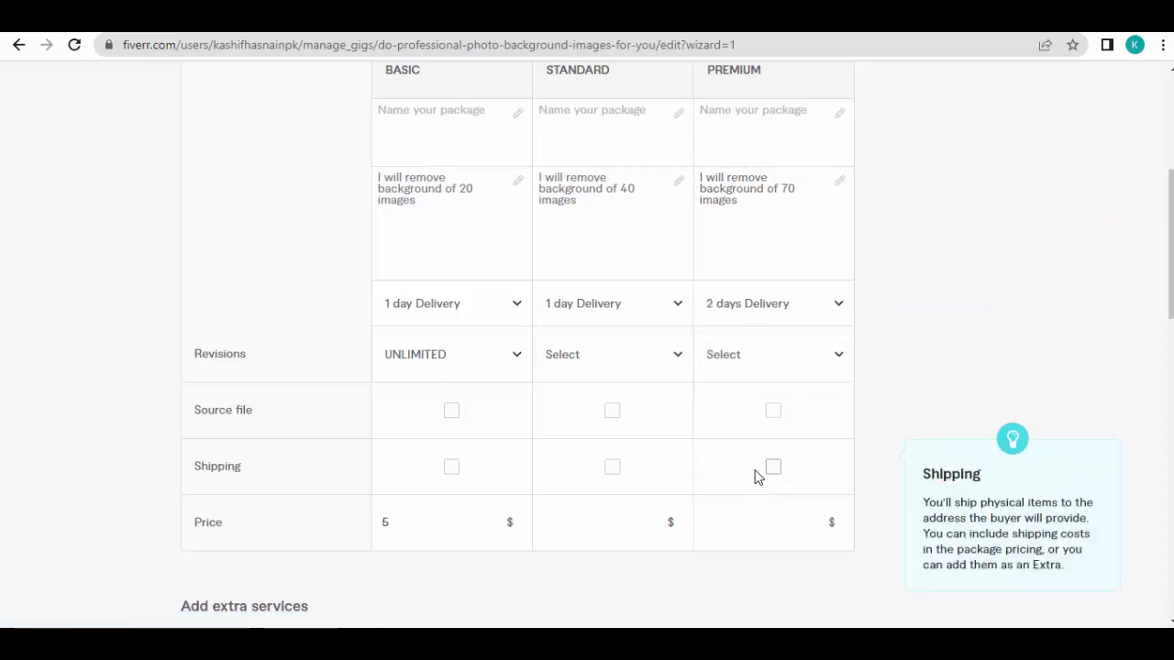
Set the revisions of both the Standard and Premium packages to UNLIMITED.
{"action": "left_click", "coordinate": [588, 357]}
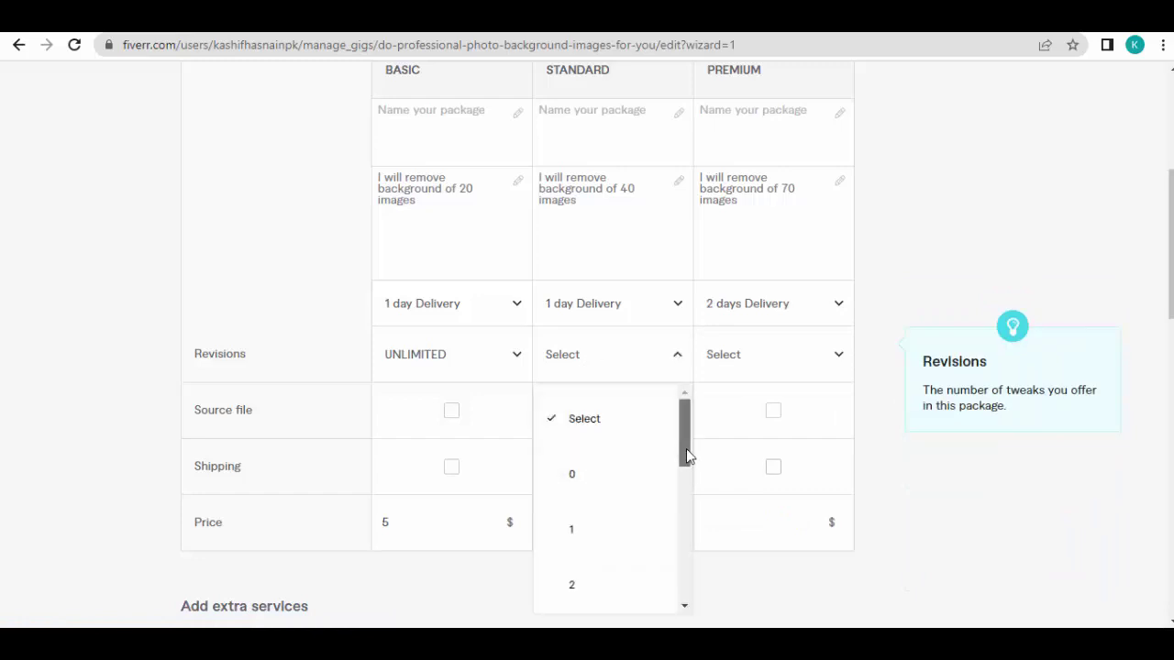
{"action": "left_click_drag", "start_coordinate": [687, 455], "coordinate": [685, 592]}
{"action": "left_click", "coordinate": [614, 585]}
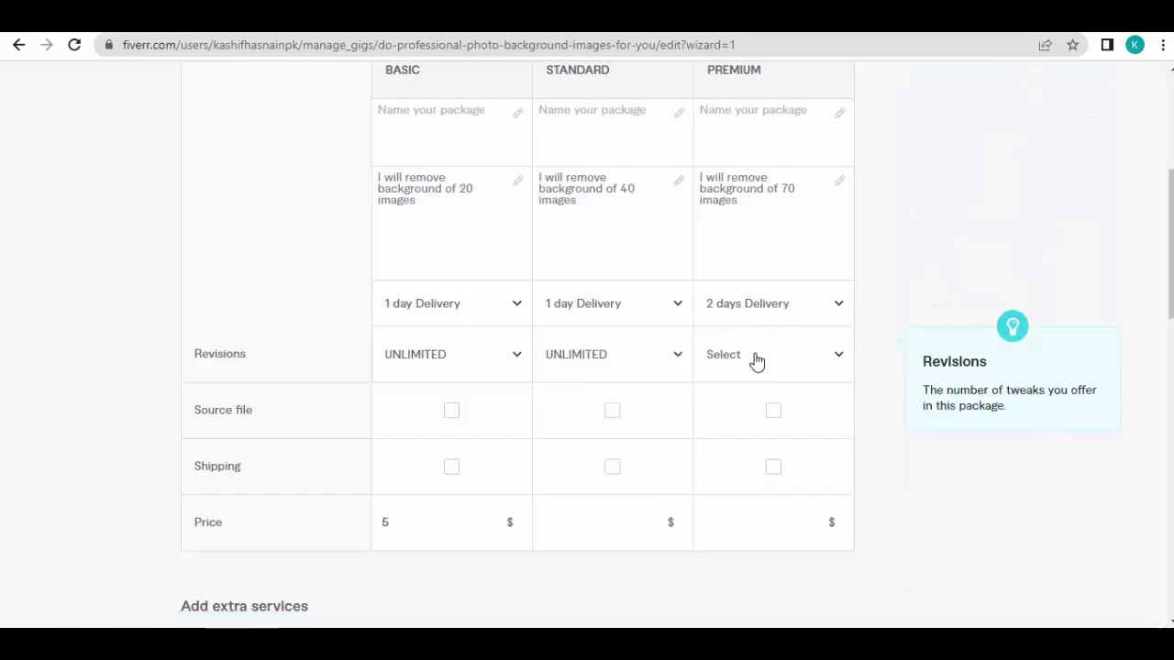
{"action": "left_click", "coordinate": [754, 362]}
{"action": "left_click_drag", "start_coordinate": [848, 432], "coordinate": [845, 592]}
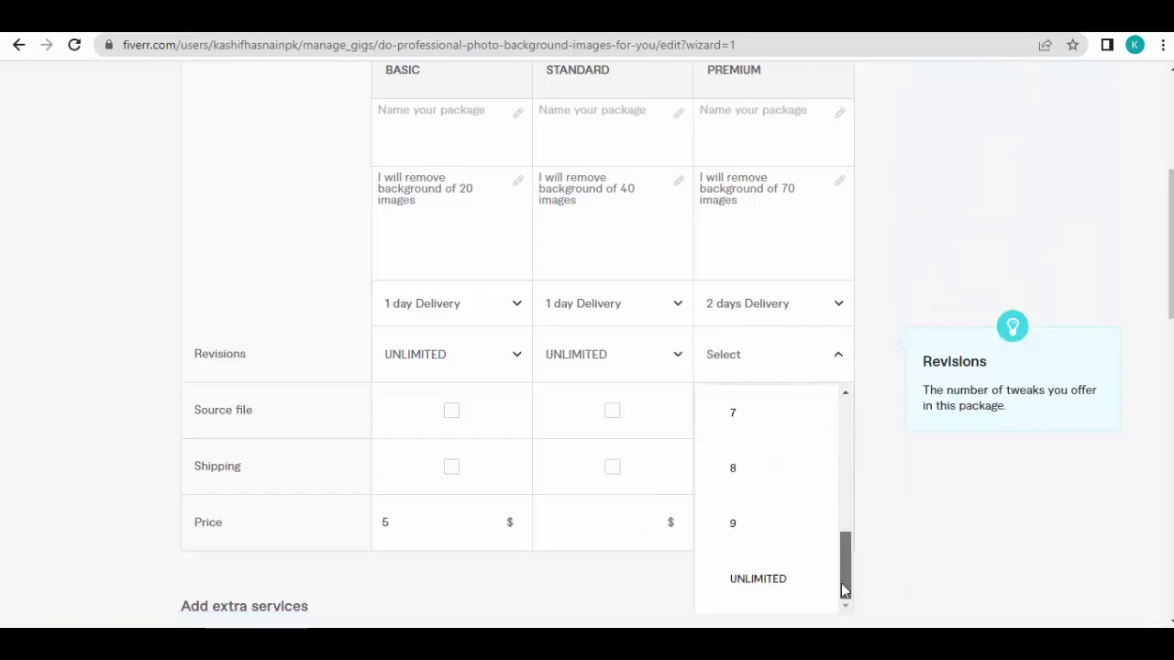
{"action": "left_click", "coordinate": [786, 585]}
Price the Standard package at $10 and the Premium package at $15.
{"action": "scroll", "coordinate": [786, 587], "scroll_direction": "down", "scroll_amount": 1}
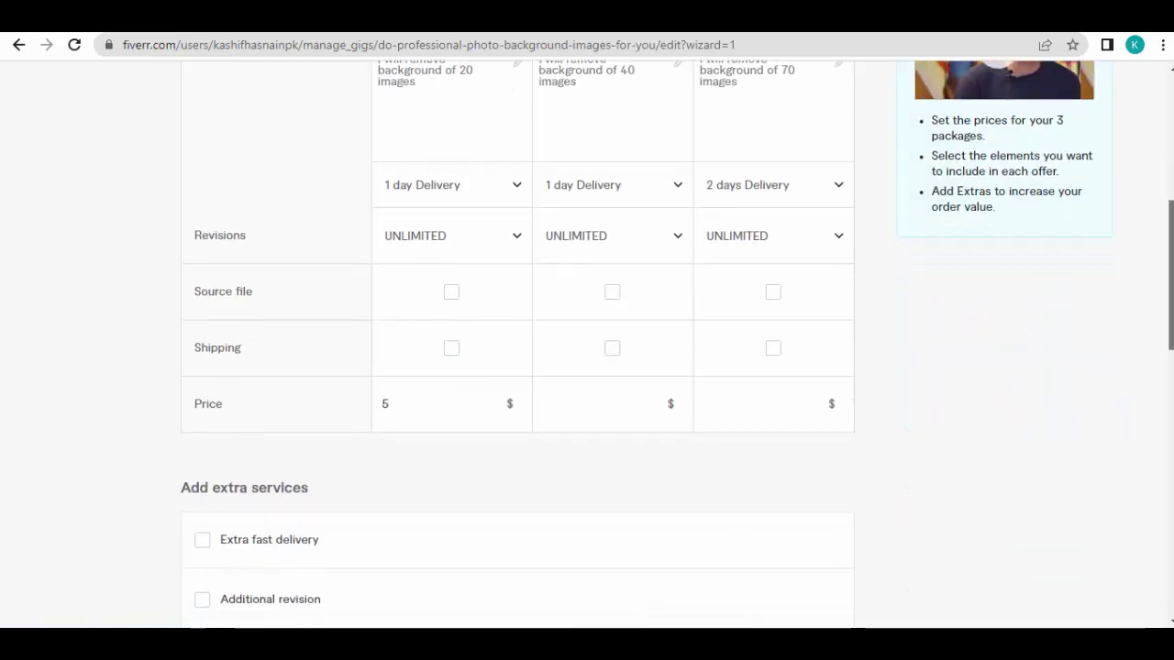
{"action": "scroll", "coordinate": [710, 316], "scroll_direction": "down", "scroll_amount": 1}
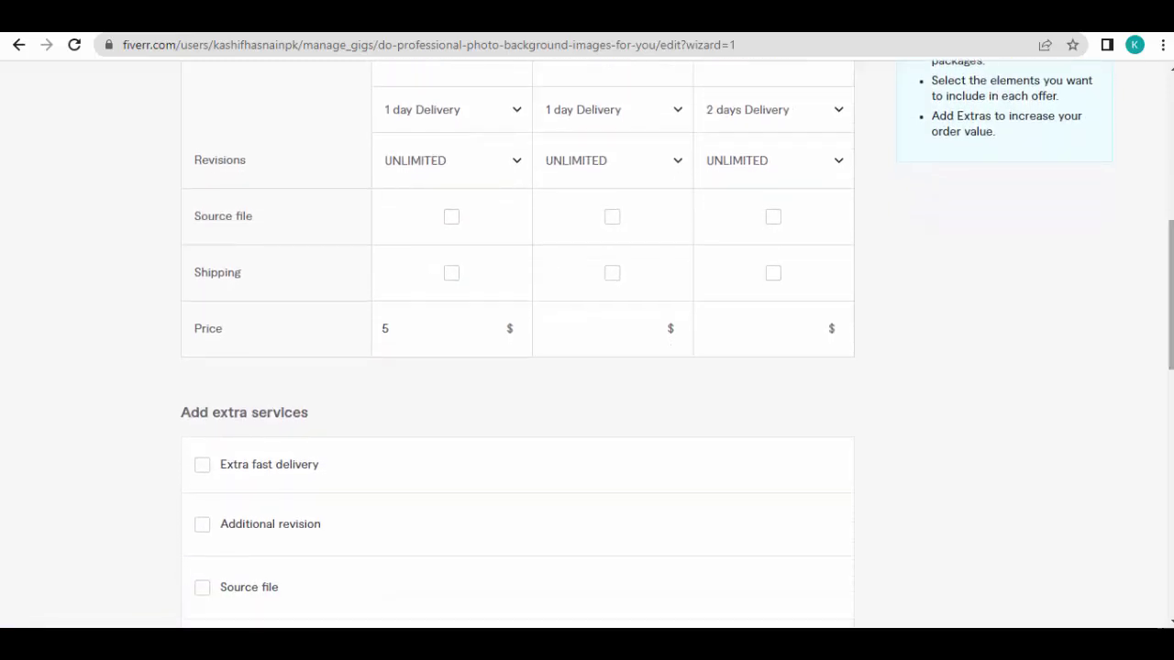
{"action": "left_click", "coordinate": [631, 329]}
{"action": "type", "text": "10"}
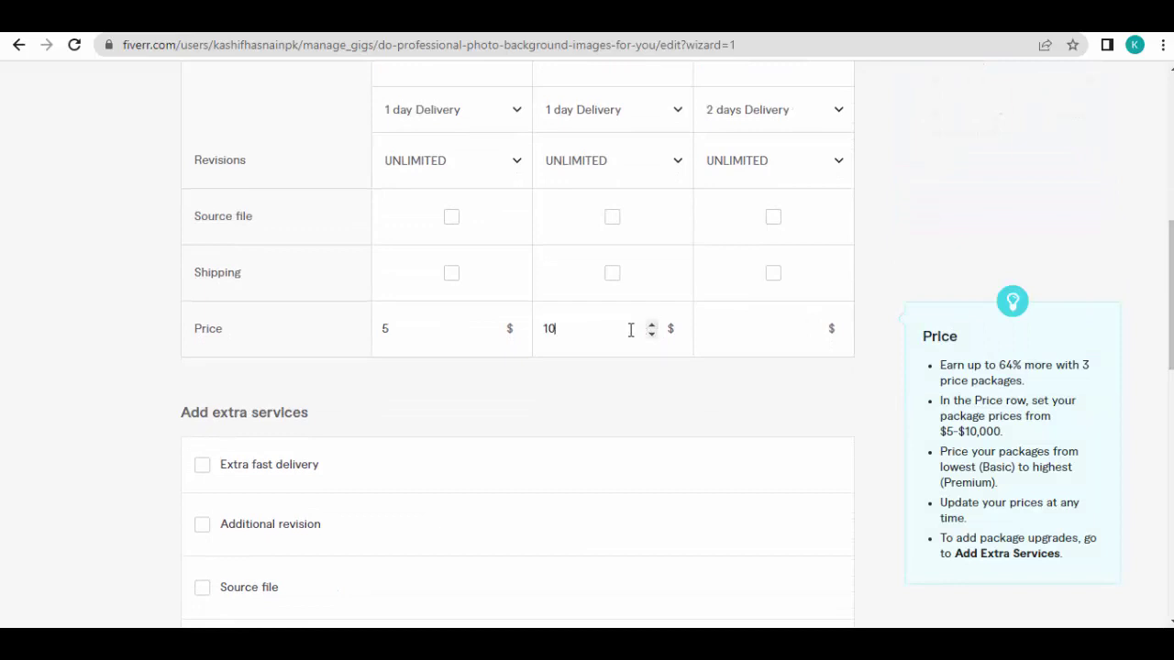
{"action": "type", "text": "15"}
{"action": "key", "text": "BackSpace"}
{"action": "left_click", "coordinate": [769, 330]}
{"action": "type", "text": "15"}
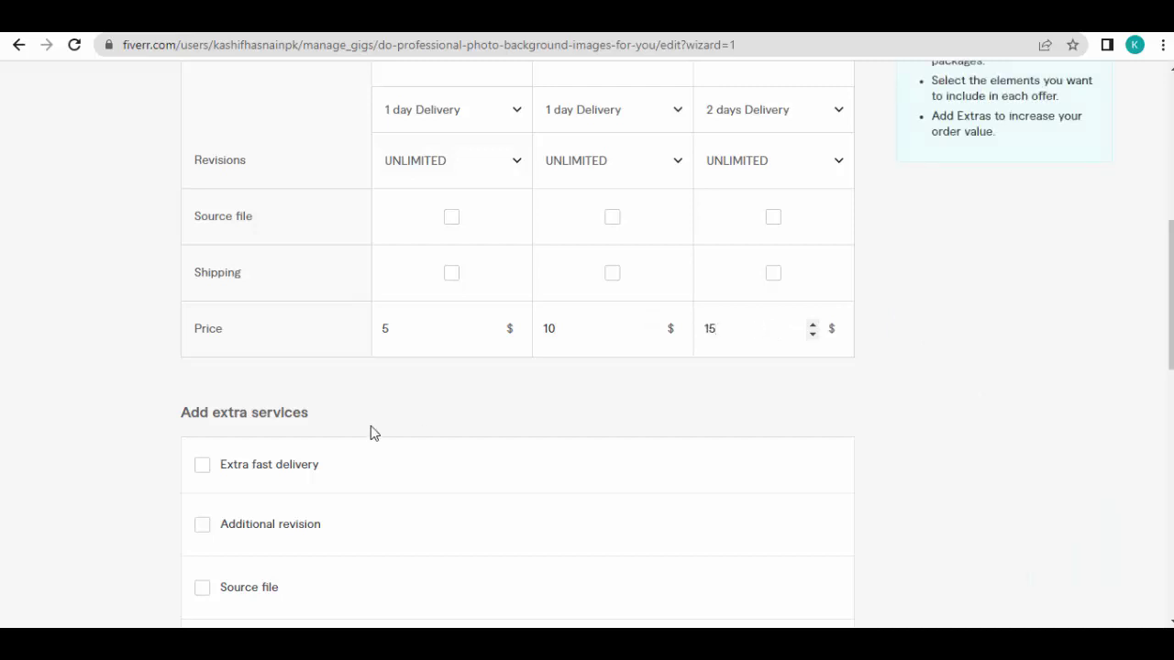
Add the Extra fast delivery service for the Premium package, with delivery in 1 day for an extra $5.
{"action": "scroll", "coordinate": [371, 426], "scroll_direction": "down", "scroll_amount": 1}
{"action": "scroll", "coordinate": [371, 431], "scroll_direction": "down", "scroll_amount": 3}
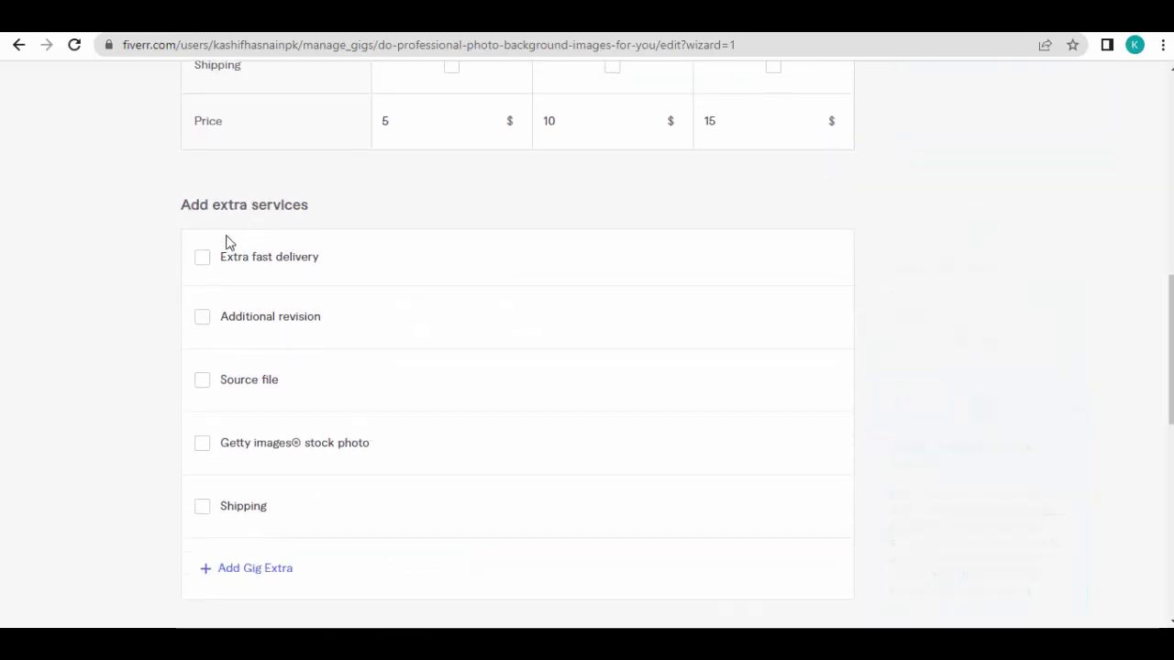
{"action": "left_click", "coordinate": [202, 257]}
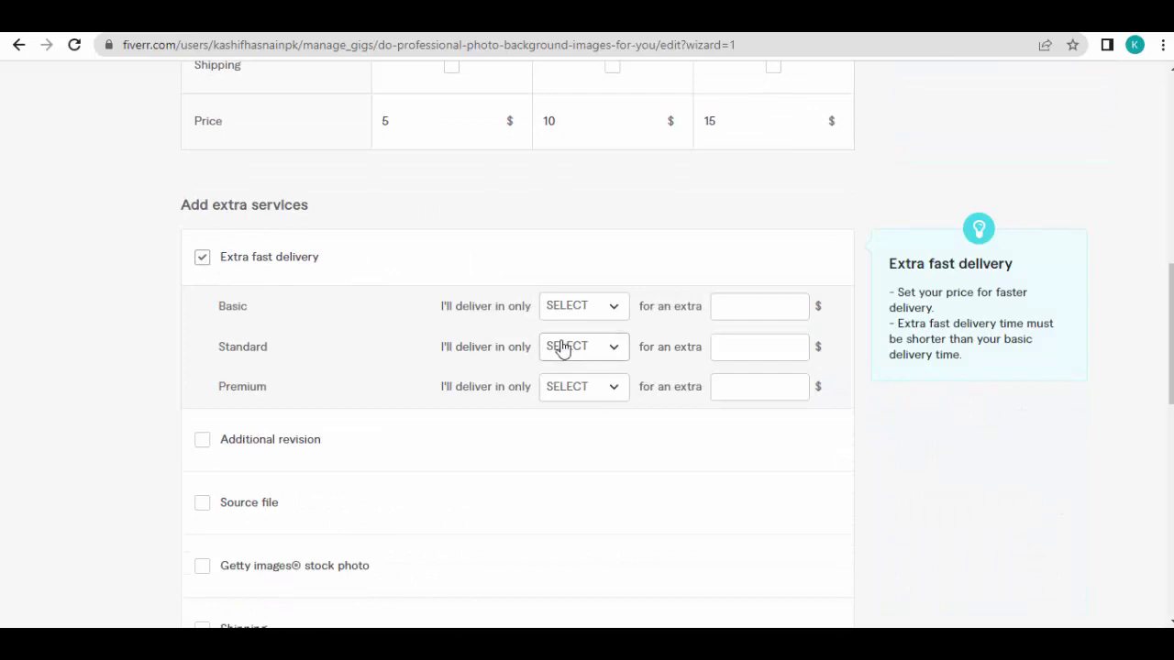
{"action": "left_click", "coordinate": [601, 389]}
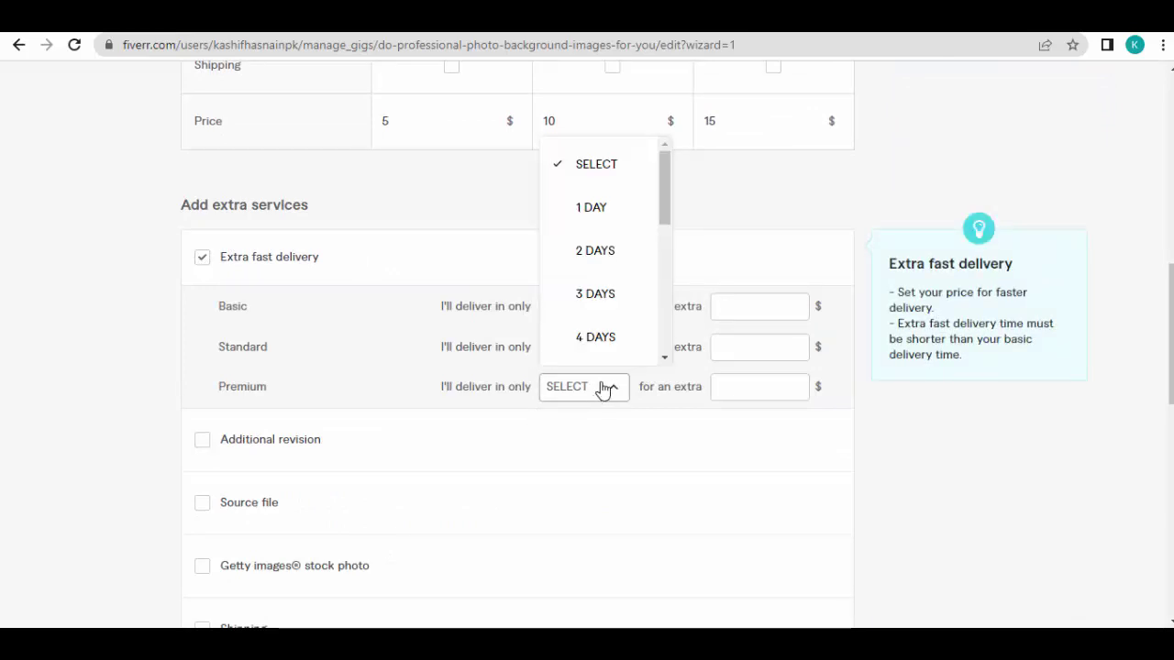
{"action": "left_click", "coordinate": [624, 218]}
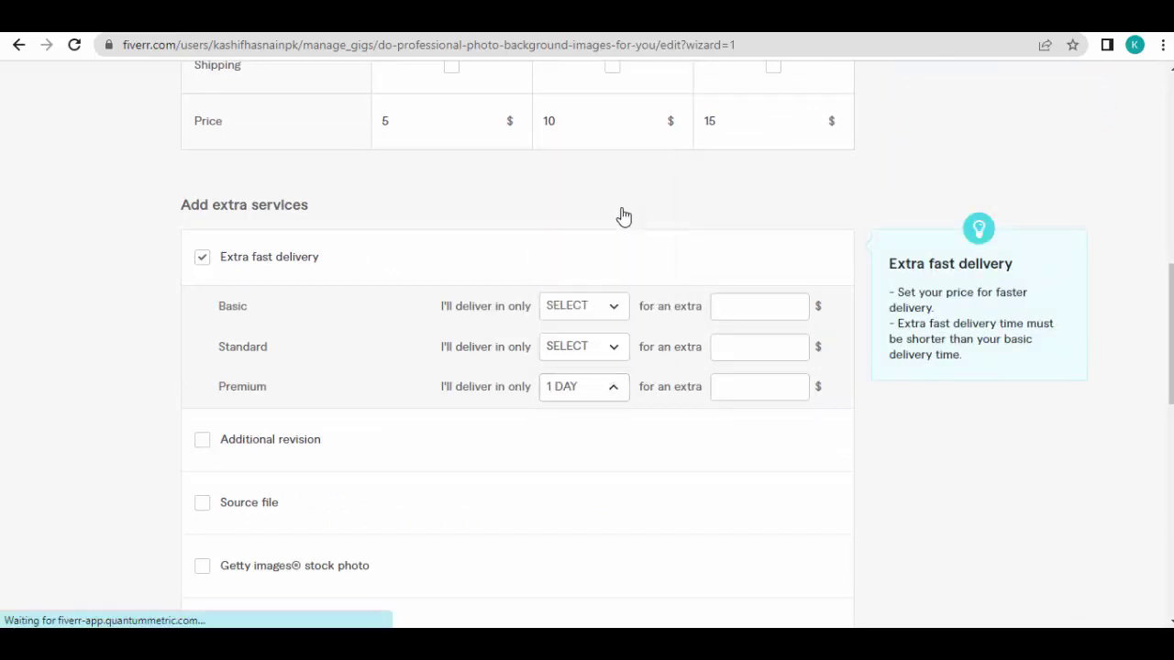
{"action": "left_click", "coordinate": [752, 392]}
{"action": "type", "text": "5"}
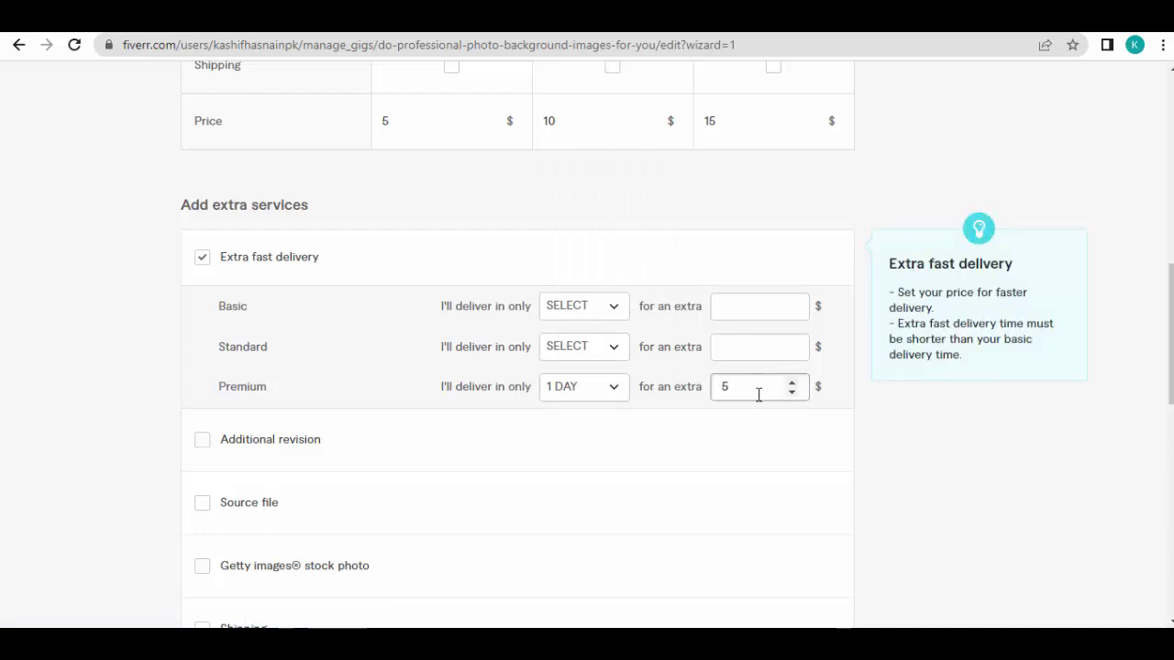
{"action": "left_click", "coordinate": [875, 422]}
{"action": "scroll", "coordinate": [1170, 367], "scroll_direction": "down", "scroll_amount": 2}
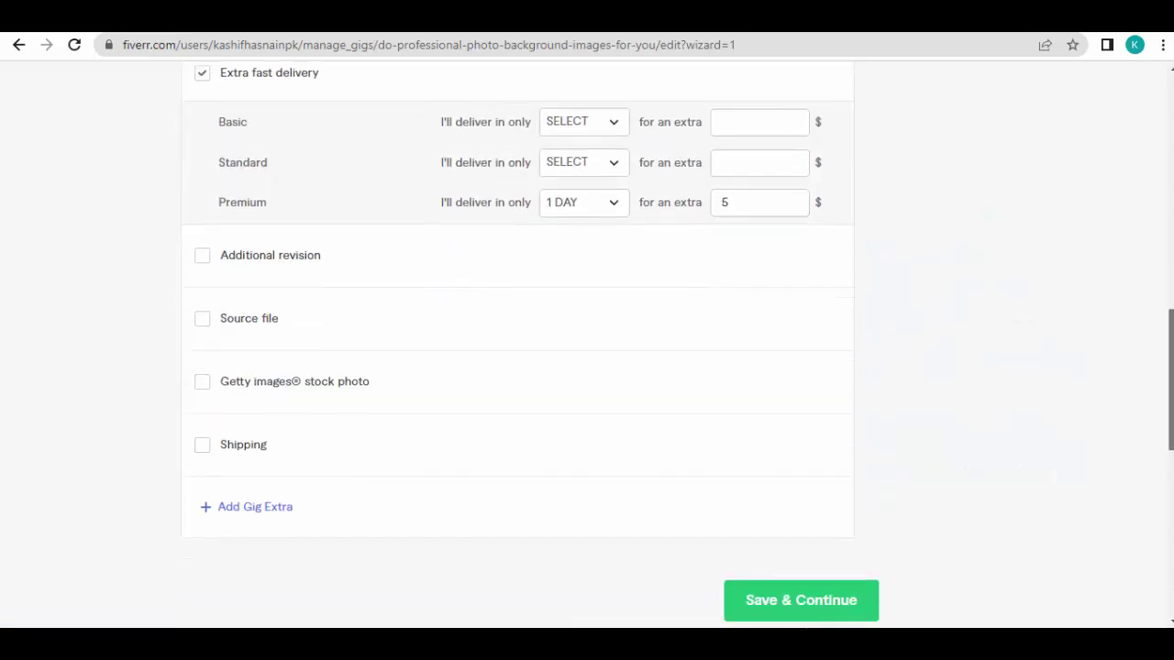
{"action": "left_click", "coordinate": [203, 309]}
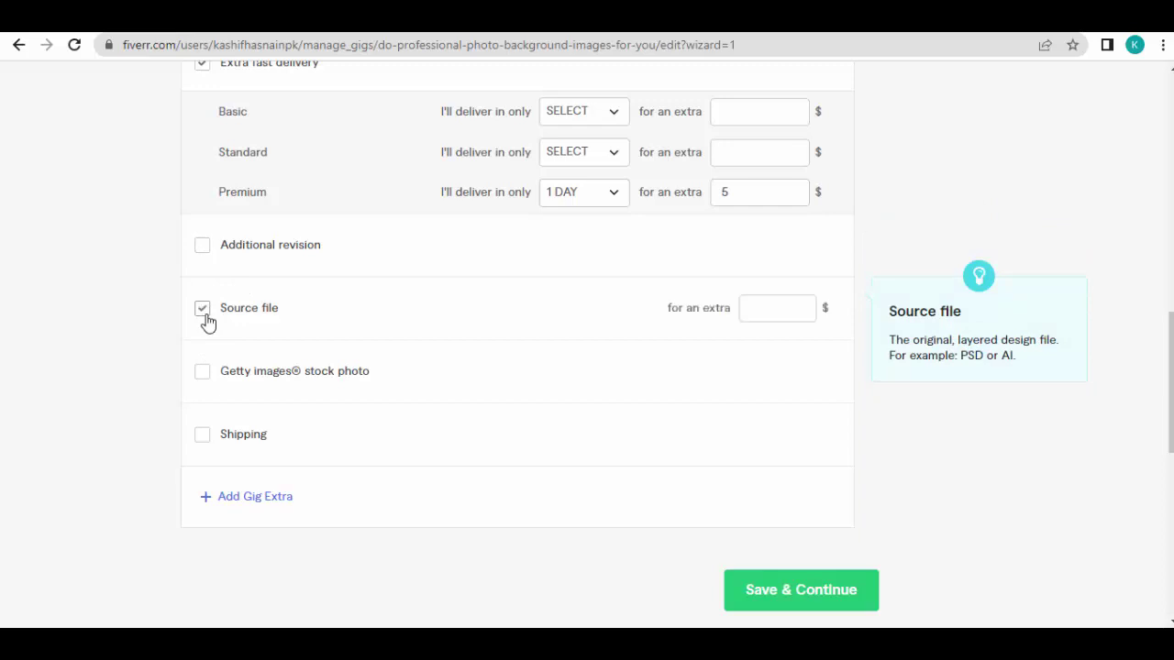
{"action": "left_click", "coordinate": [202, 309]}
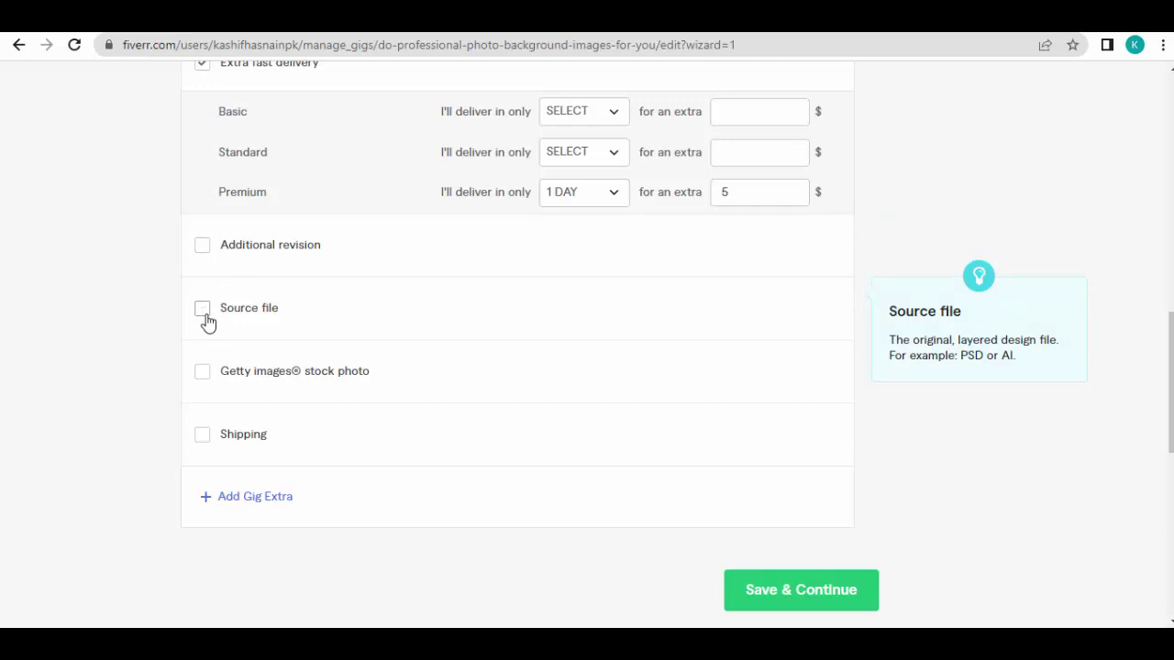
{"action": "left_click", "coordinate": [204, 374]}
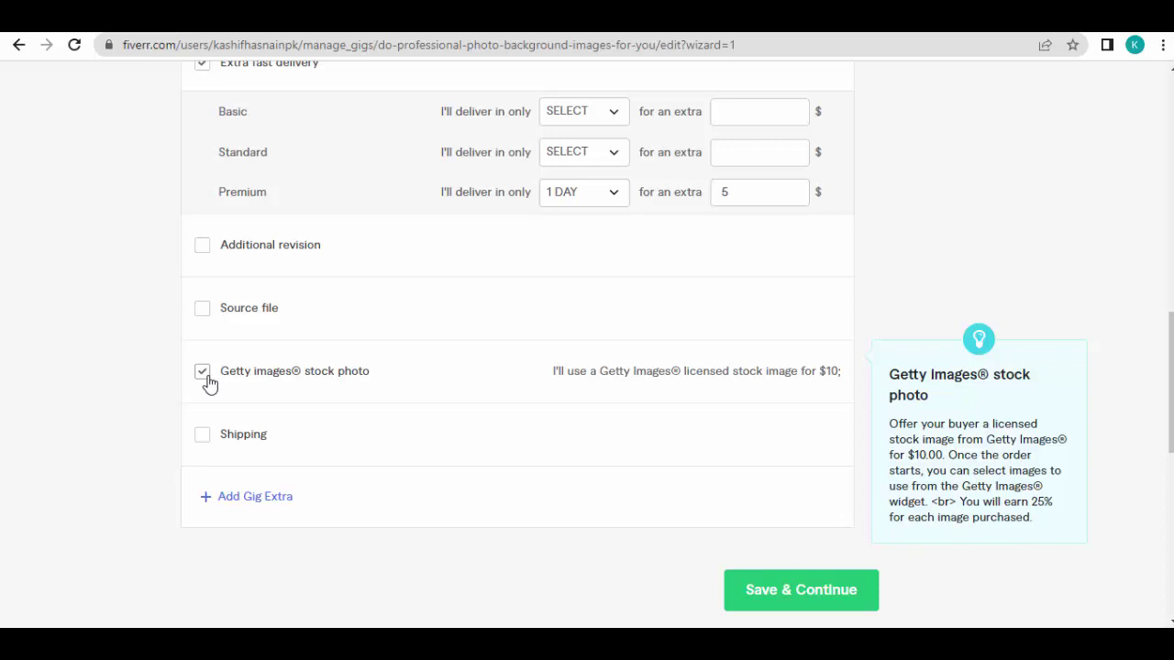
{"action": "left_click", "coordinate": [204, 373]}
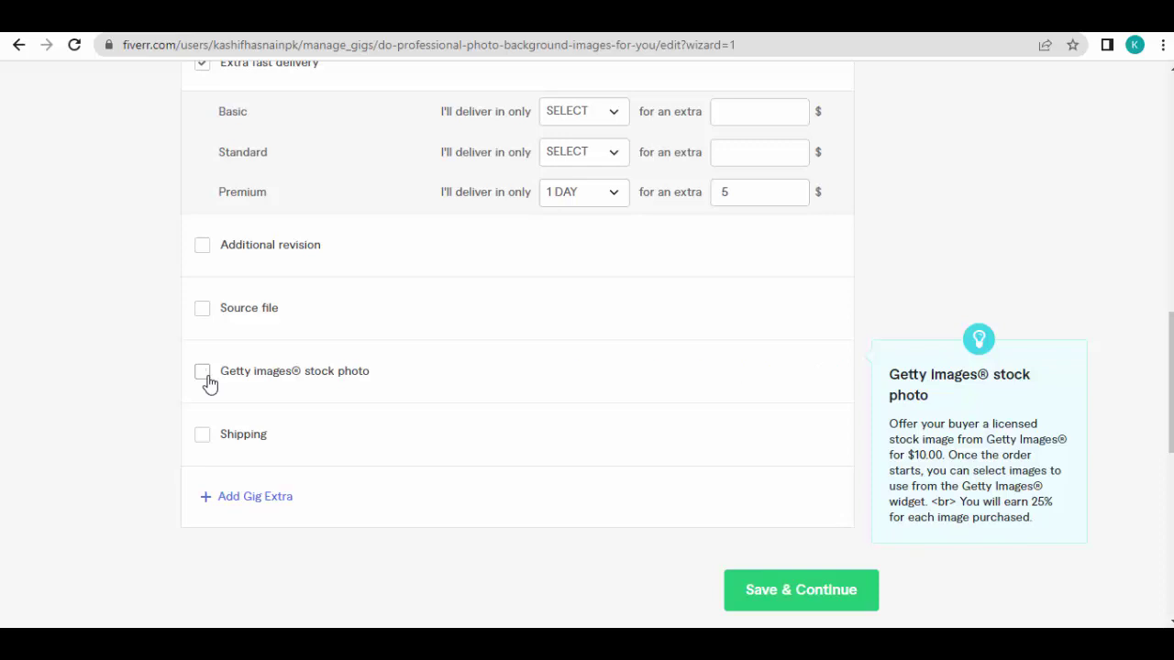
{"action": "mouse_move", "coordinate": [205, 440]}
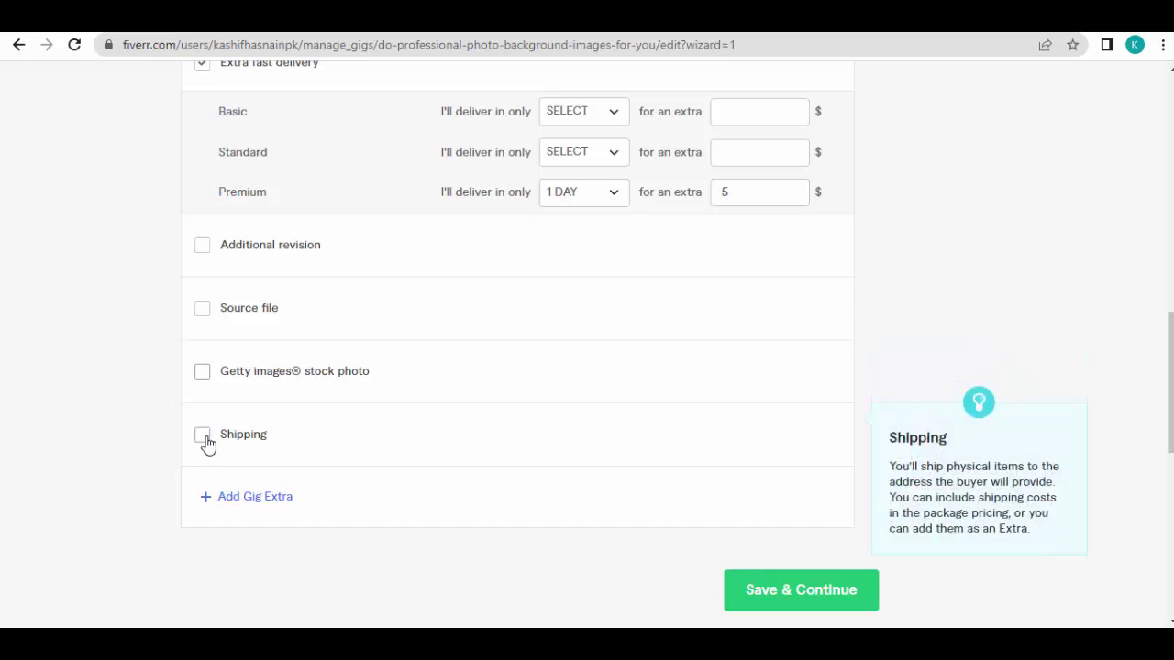
Name the three packages BASIC, STANDARD and PREMIUM in their respective columns.
{"action": "left_click", "coordinate": [804, 598]}
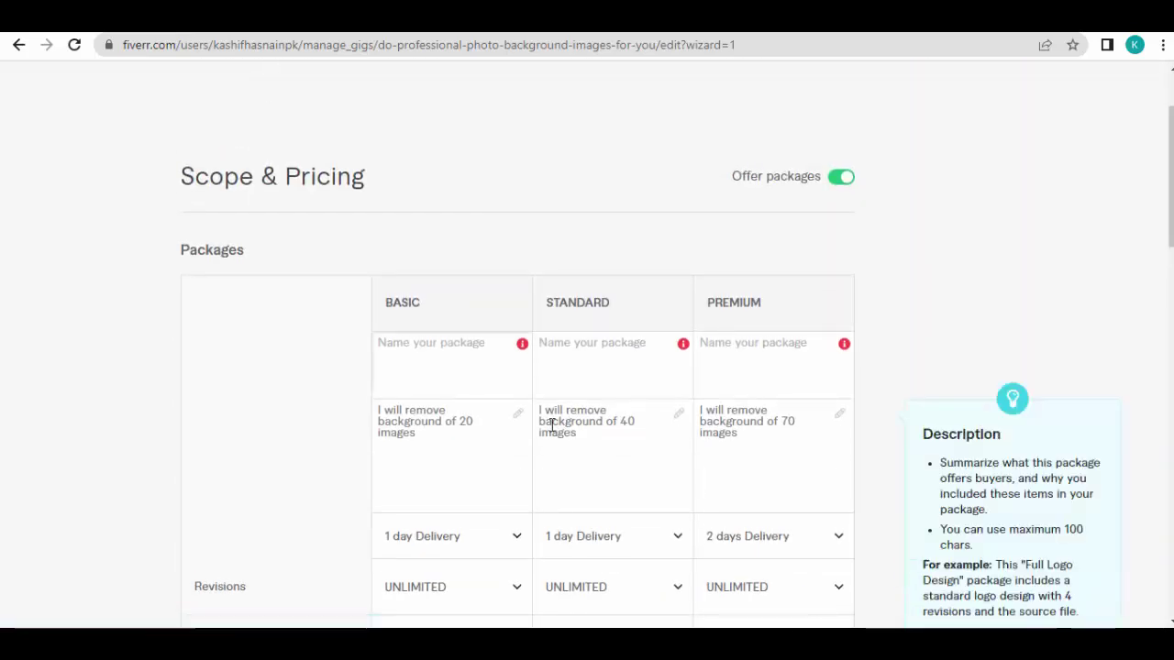
{"action": "left_click", "coordinate": [496, 379]}
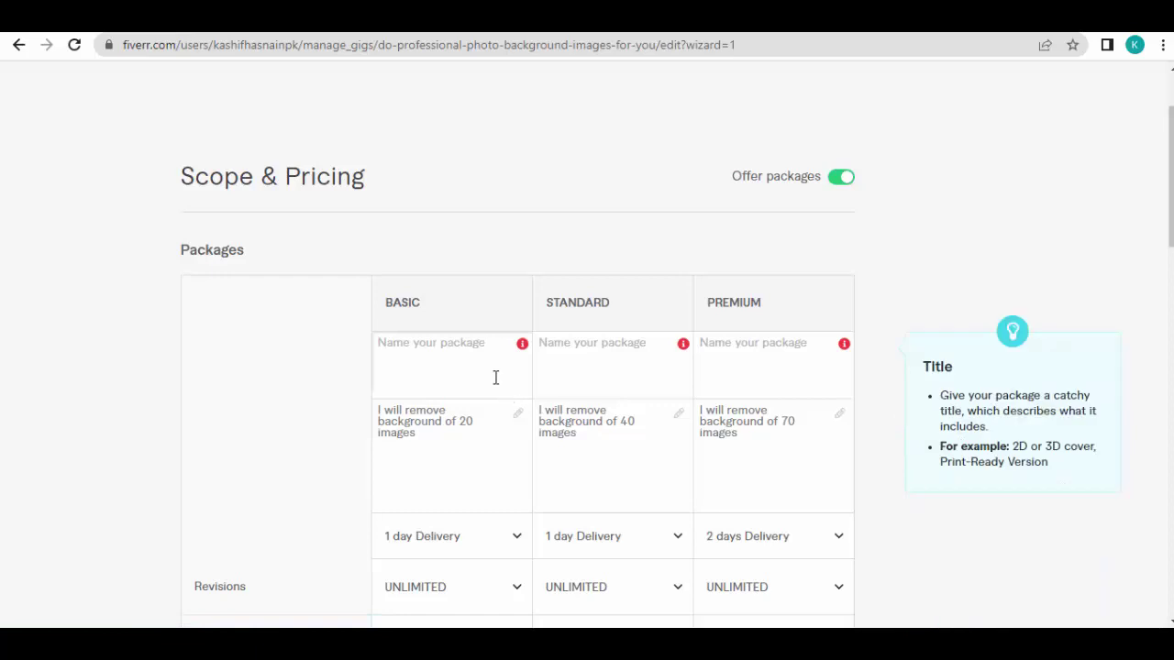
{"action": "type", "text": "BASIC"}
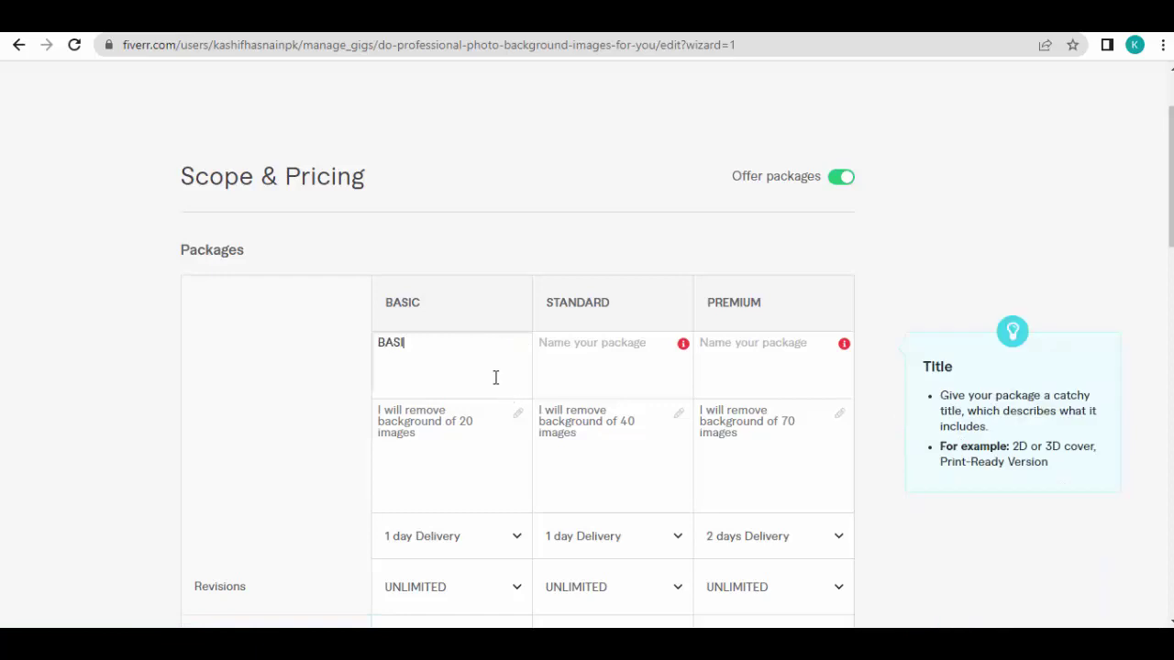
{"action": "left_click", "coordinate": [595, 354]}
{"action": "type", "text": "S"}
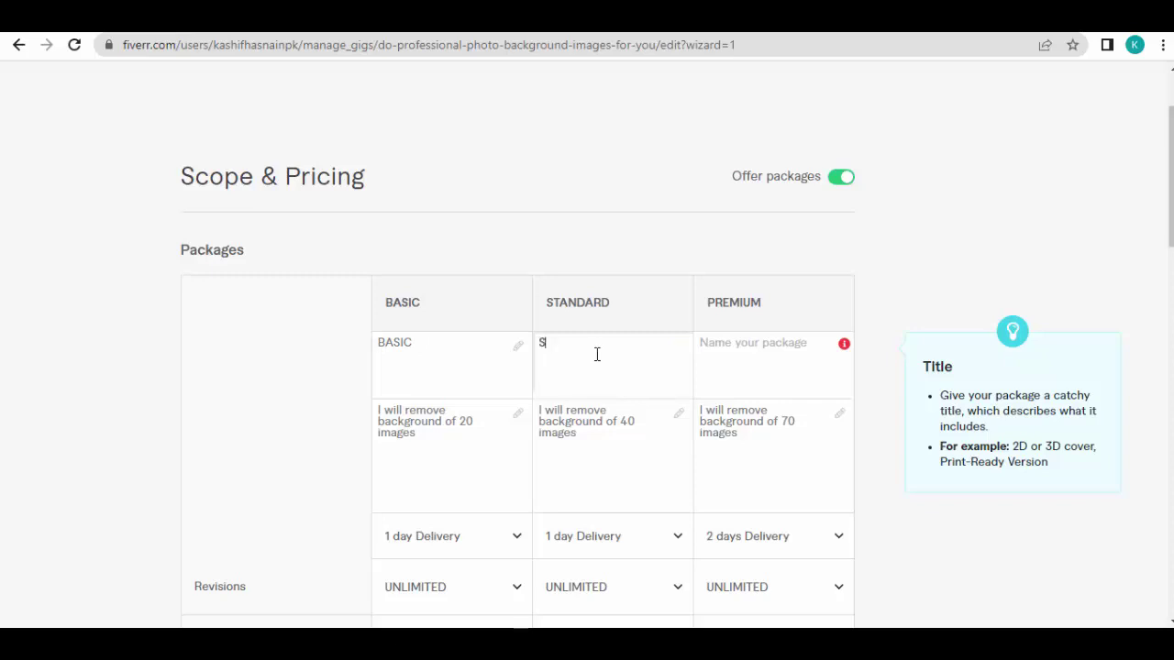
{"action": "type", "text": "TANDARD"}
{"action": "key", "text": "Tab"}
{"action": "type", "text": "PREMIUM"}
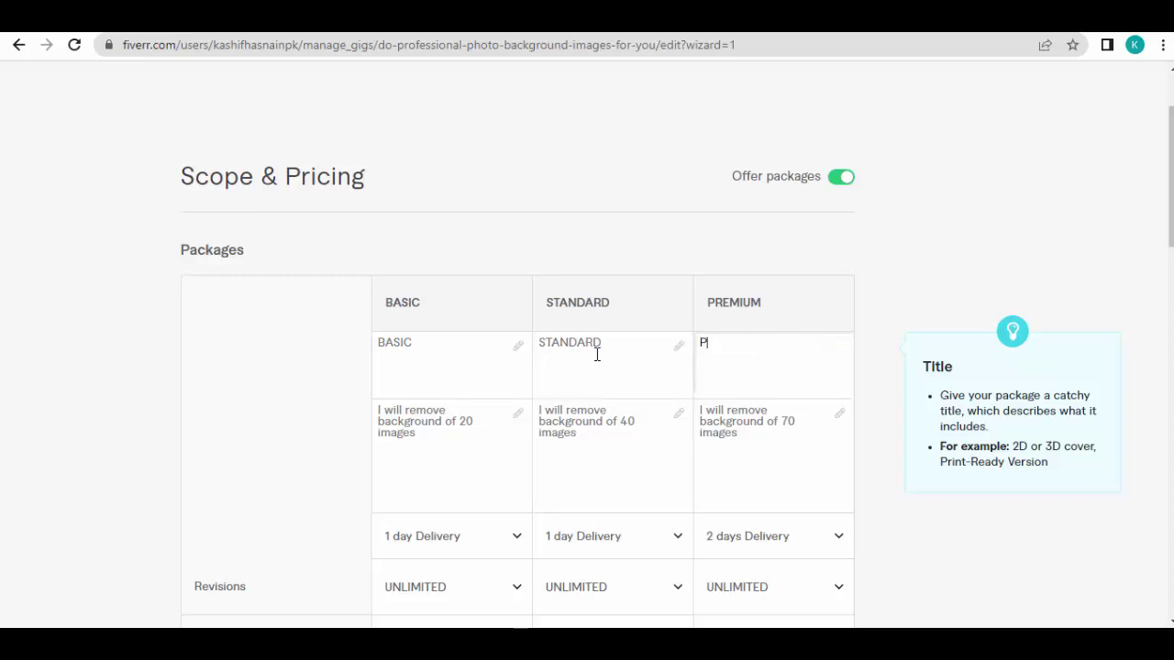
Save the completed Scope & Pricing section and continue to the gig description.
{"action": "left_click", "coordinate": [956, 369]}
{"action": "scroll", "coordinate": [956, 369], "scroll_direction": "down", "scroll_amount": 8}
{"action": "scroll", "coordinate": [828, 546], "scroll_direction": "down", "scroll_amount": 7}
{"action": "scroll", "coordinate": [828, 547], "scroll_direction": "up", "scroll_amount": 5}
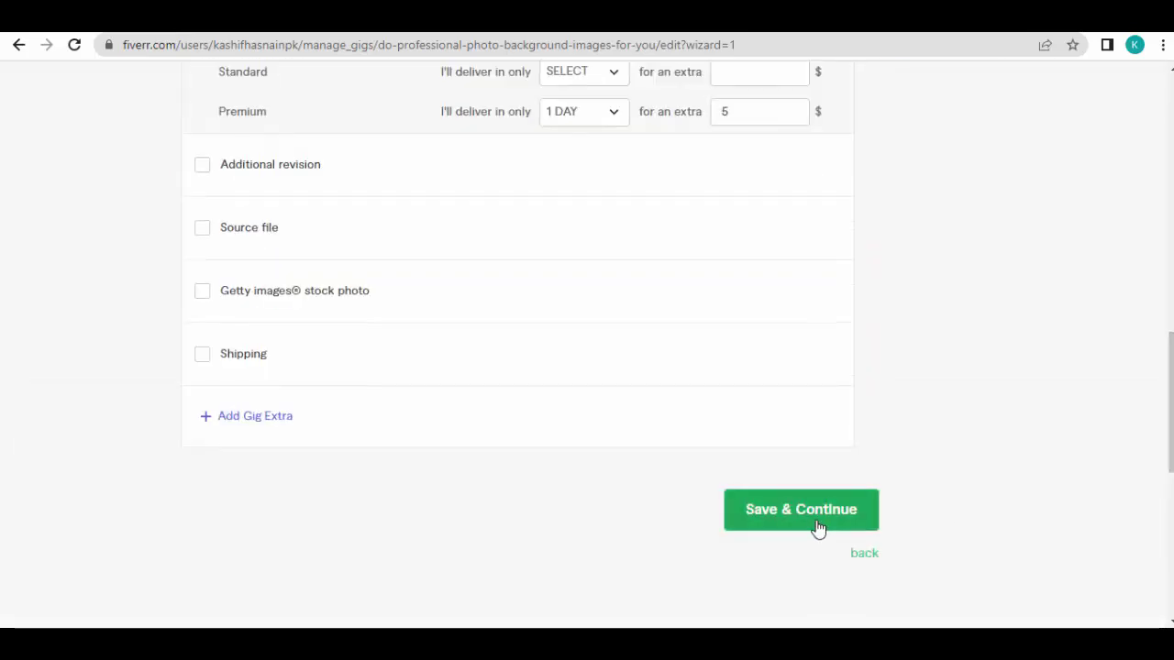
{"action": "left_click", "coordinate": [816, 527]}
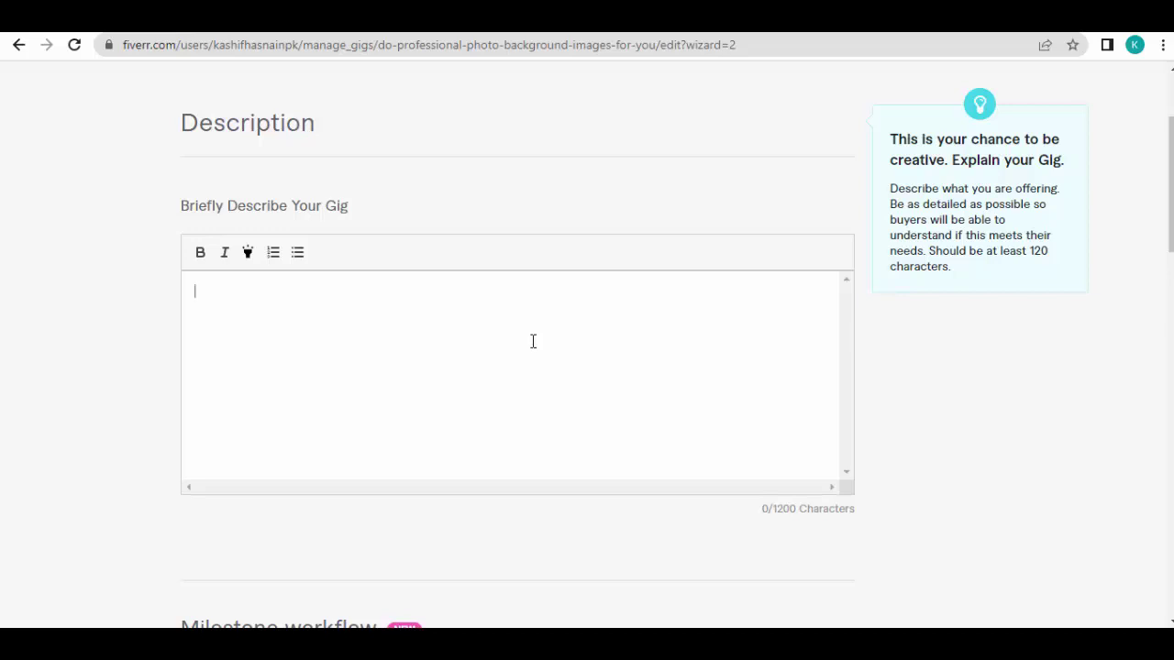
Copy the prepared gig description text from the Word document, without its heading, and paste it into the Fiverr gig description.
{"action": "left_click", "coordinate": [825, 598]}
{"action": "key", "text": "alt+Tab"}
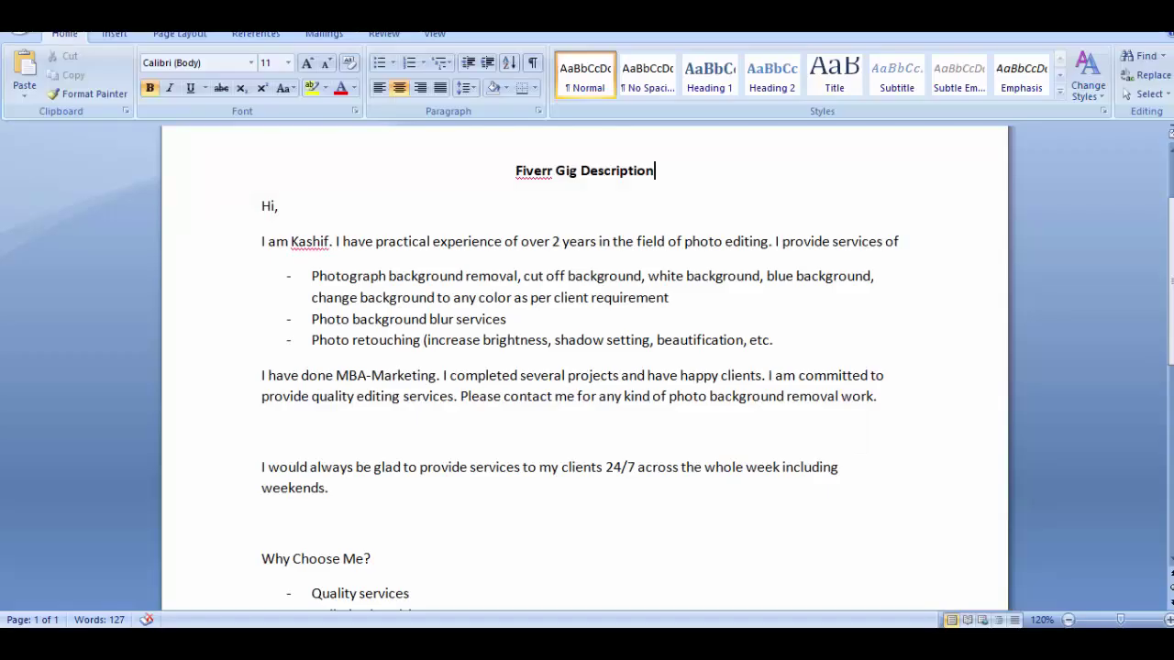
{"action": "left_click_drag", "start_coordinate": [260, 205], "coordinate": [390, 526]}
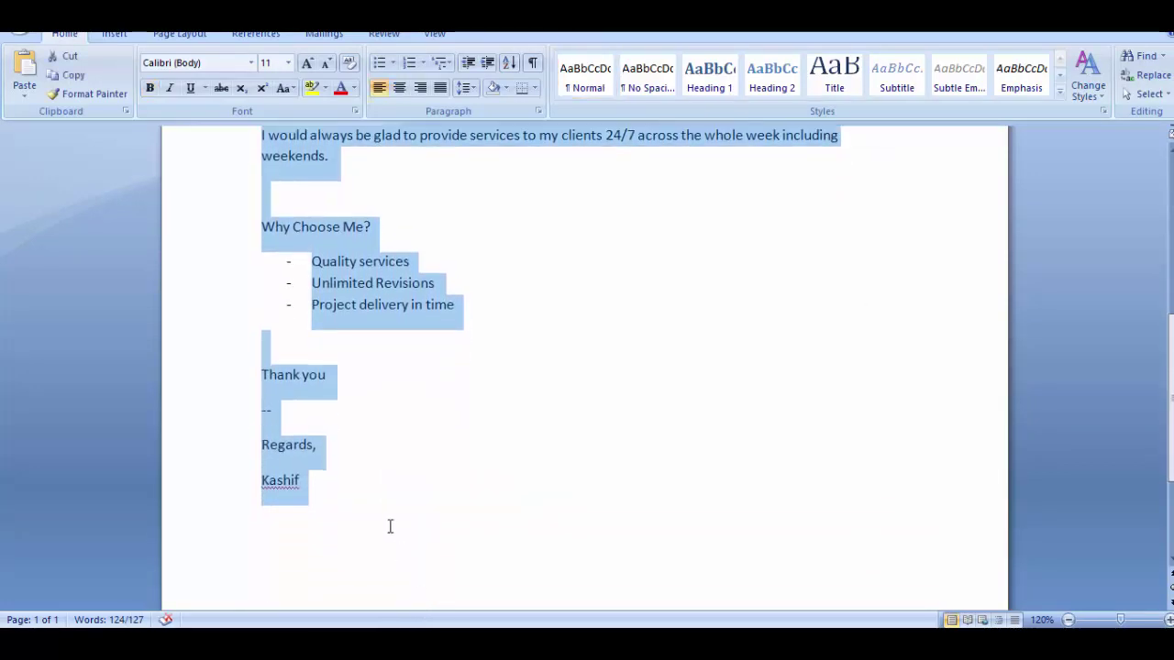
{"action": "key", "text": "alt+Tab"}
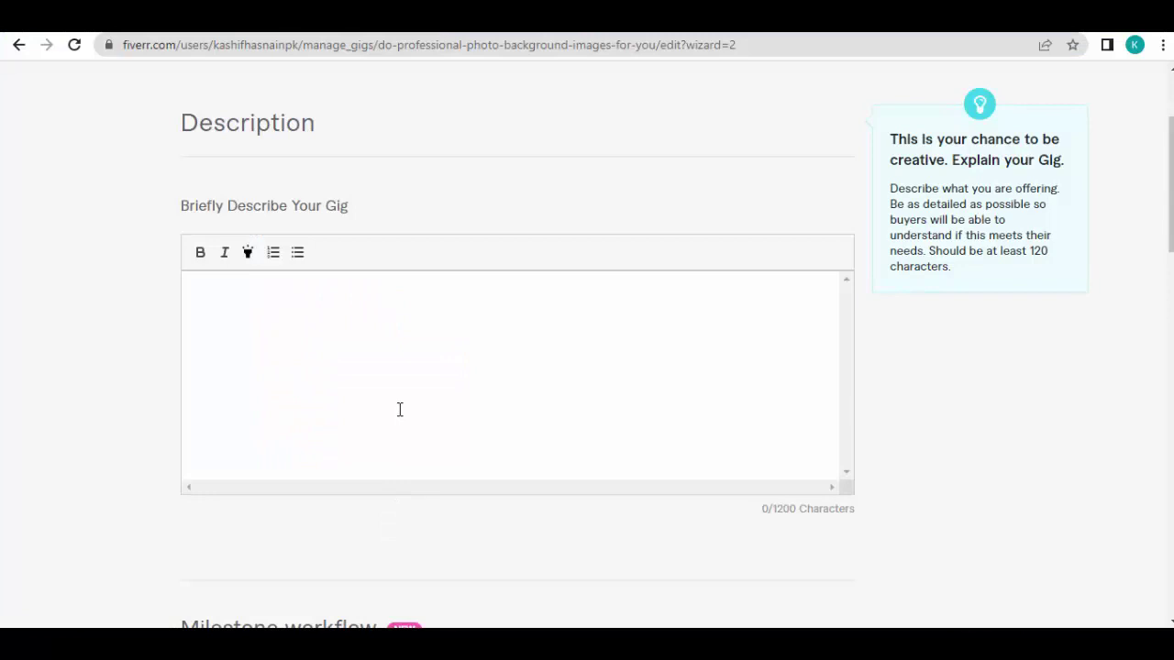
{"action": "left_click", "coordinate": [400, 409]}
{"action": "key", "text": "ctrl+v"}
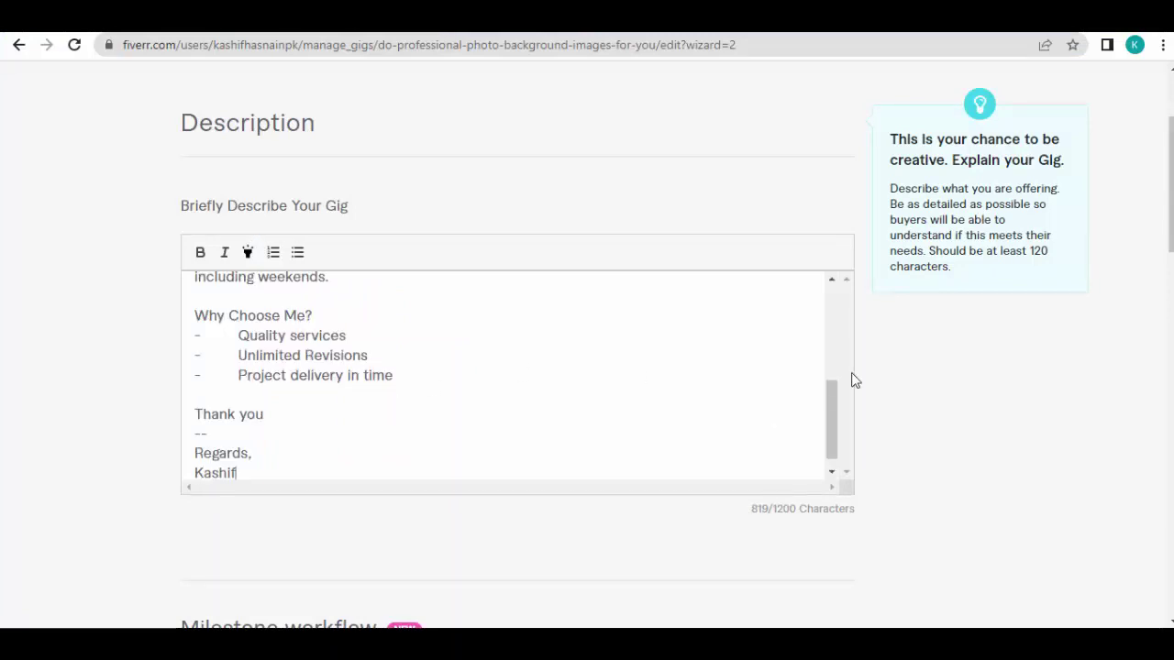
{"action": "scroll", "coordinate": [829, 353], "scroll_direction": "up", "scroll_amount": 2}
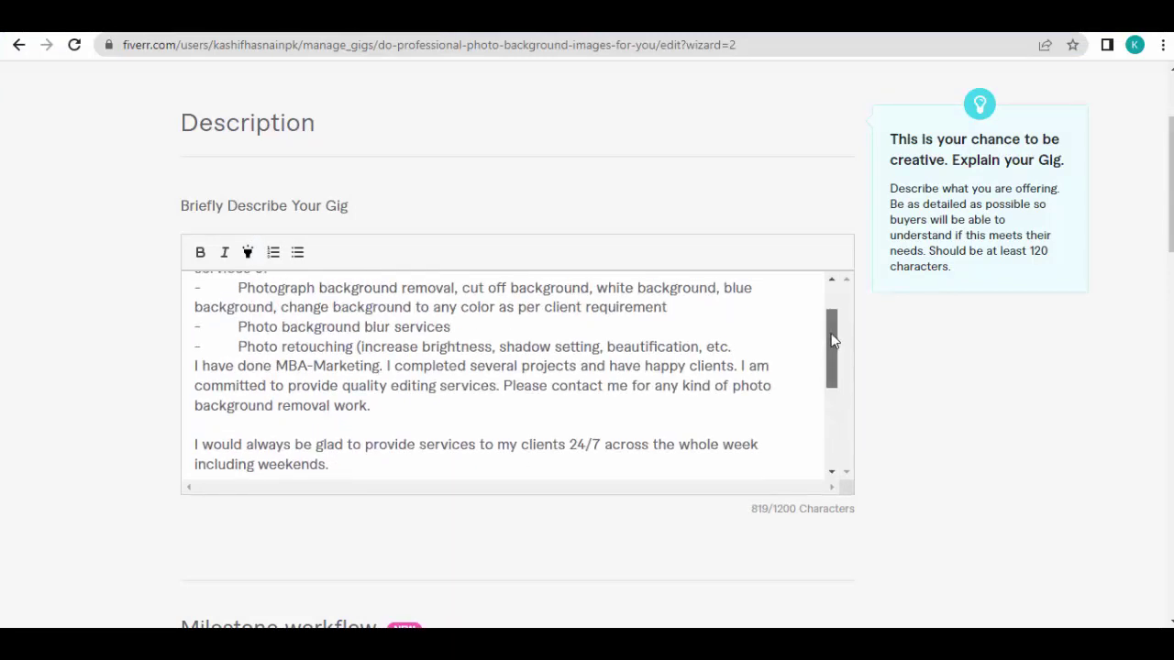
{"action": "scroll", "coordinate": [831, 320], "scroll_direction": "up", "scroll_amount": 1}
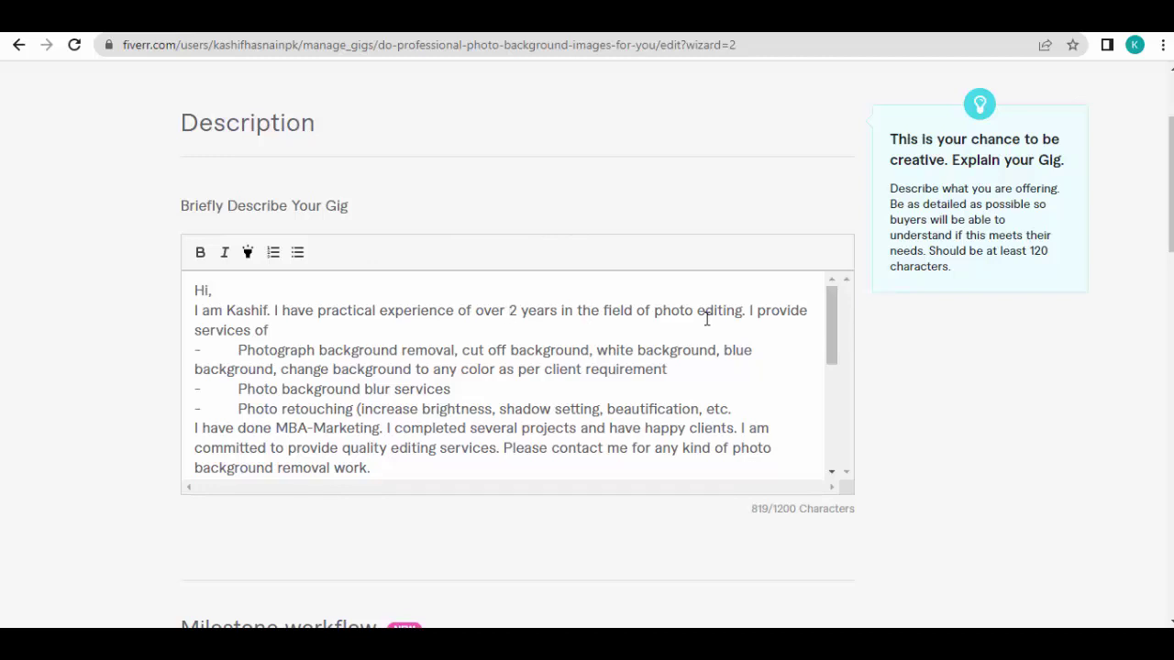
Insert a blank line after "services of" and remove the dash and gap before "Photograph background removal" in the description.
{"action": "left_click", "coordinate": [314, 328]}
{"action": "key", "text": "Return"}
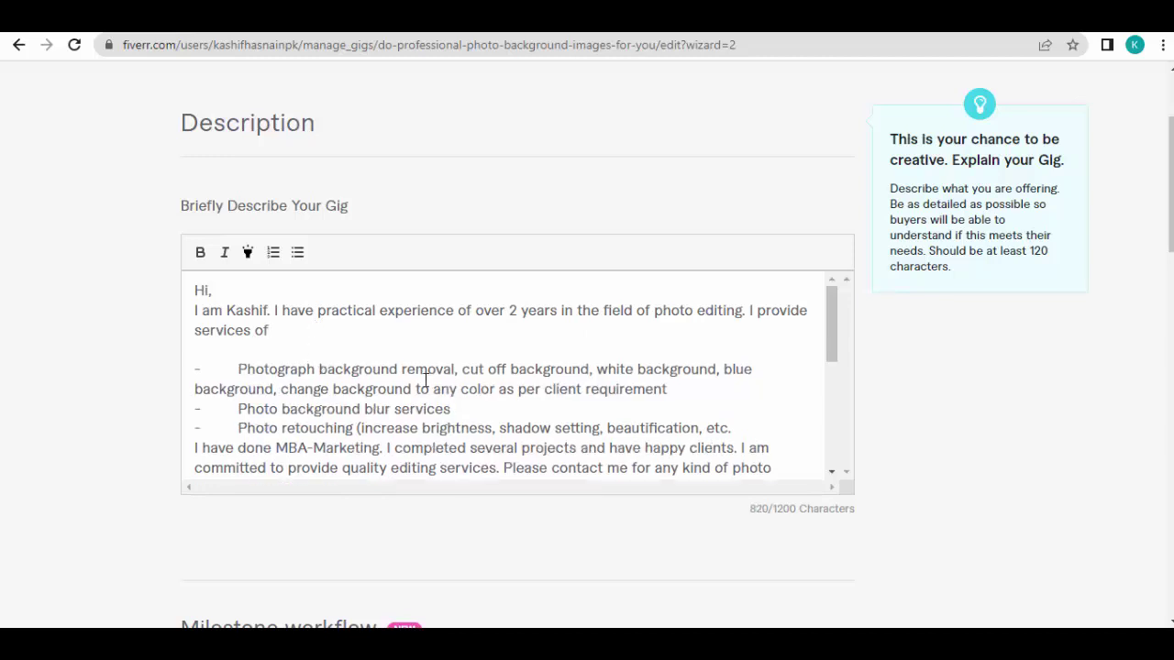
{"action": "left_click", "coordinate": [237, 372]}
{"action": "key", "text": "BackSpace"}
{"action": "key", "text": "BackSpace"}
{"action": "key", "text": "BackSpace"}
{"action": "key", "text": "BackSpace"}
{"action": "key", "text": "BackSpace"}
{"action": "key", "text": "BackSpace"}
{"action": "key", "text": "BackSpace"}
{"action": "key", "text": "BackSpace"}
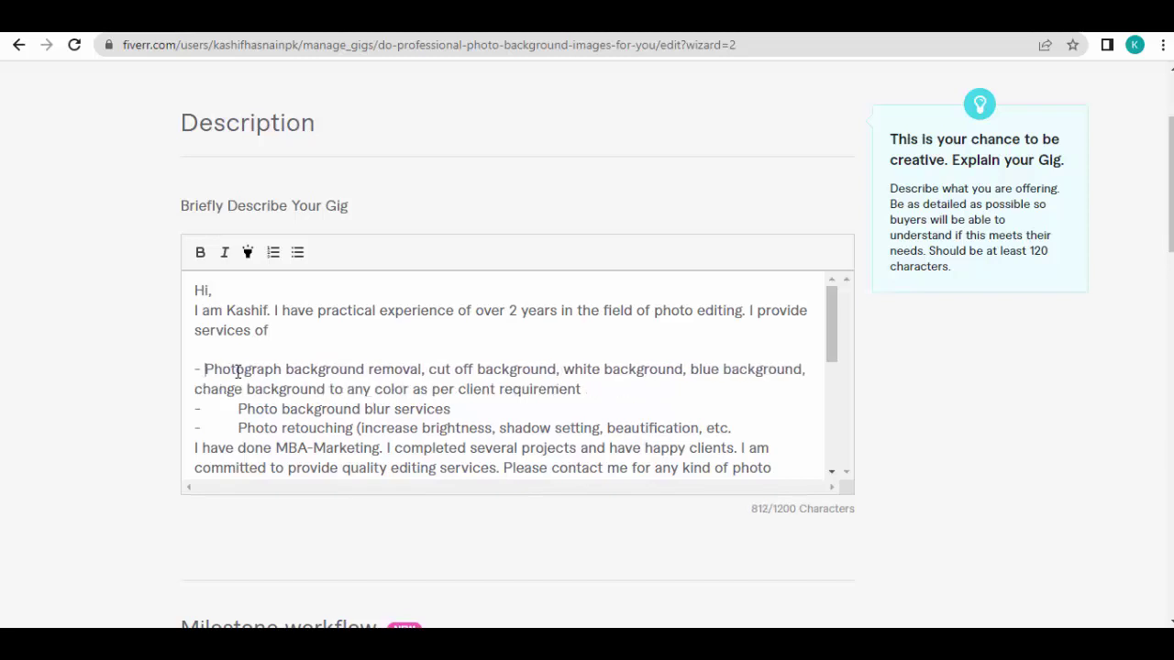
{"action": "key", "text": "BackSpace"}
{"action": "key", "text": "BackSpace"}
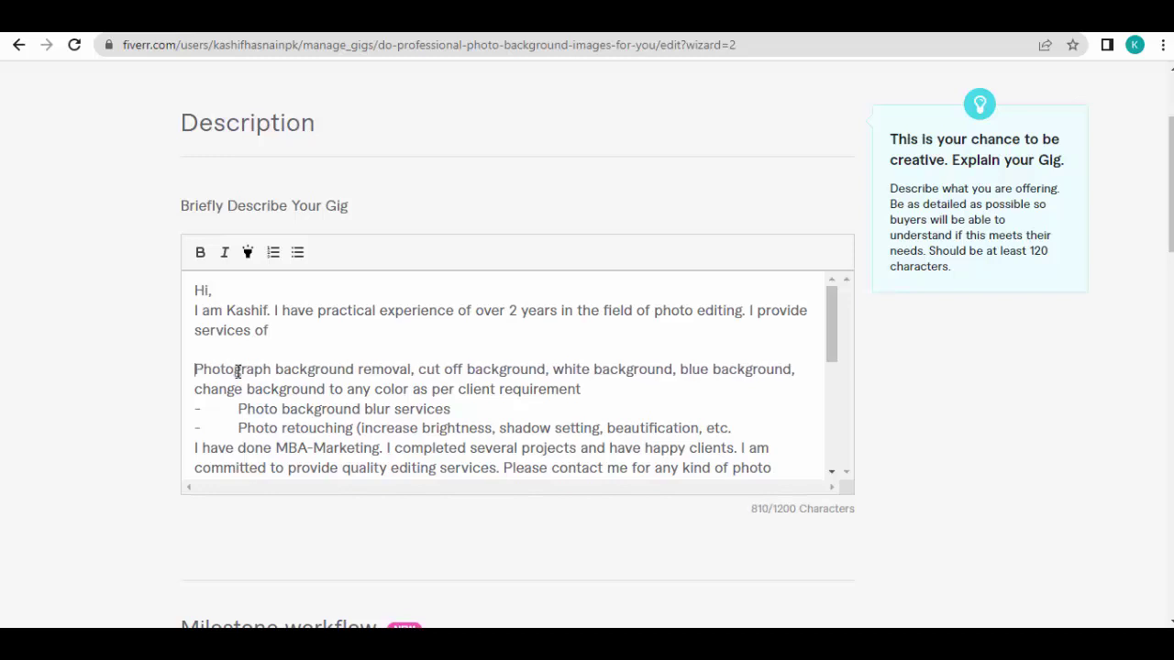
Remove the dash and gap before "Photo background blur services" in the description.
{"action": "left_click", "coordinate": [238, 408]}
{"action": "key", "text": "BackSpace"}
{"action": "key", "text": "BackSpace"}
{"action": "key", "text": "BackSpace"}
{"action": "key", "text": "BackSpace"}
{"action": "key", "text": "BackSpace"}
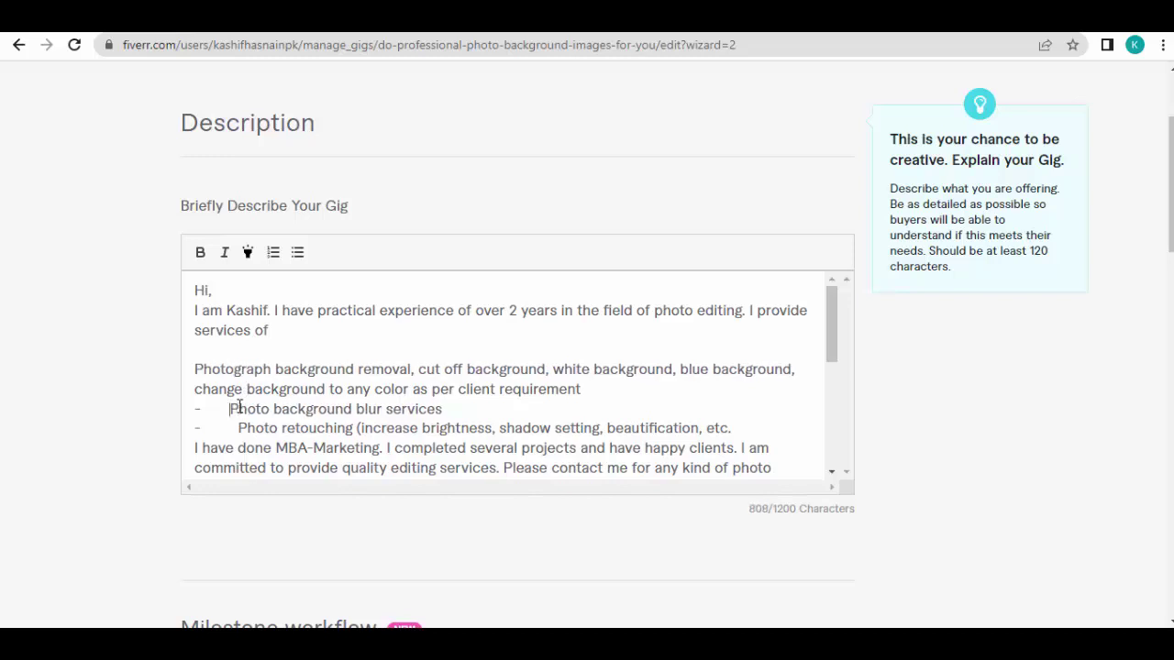
{"action": "key", "text": "BackSpace"}
{"action": "key", "text": "BackSpace"}
{"action": "key", "text": "BackSpace"}
{"action": "key", "text": "BackSpace"}
{"action": "key", "text": "BackSpace"}
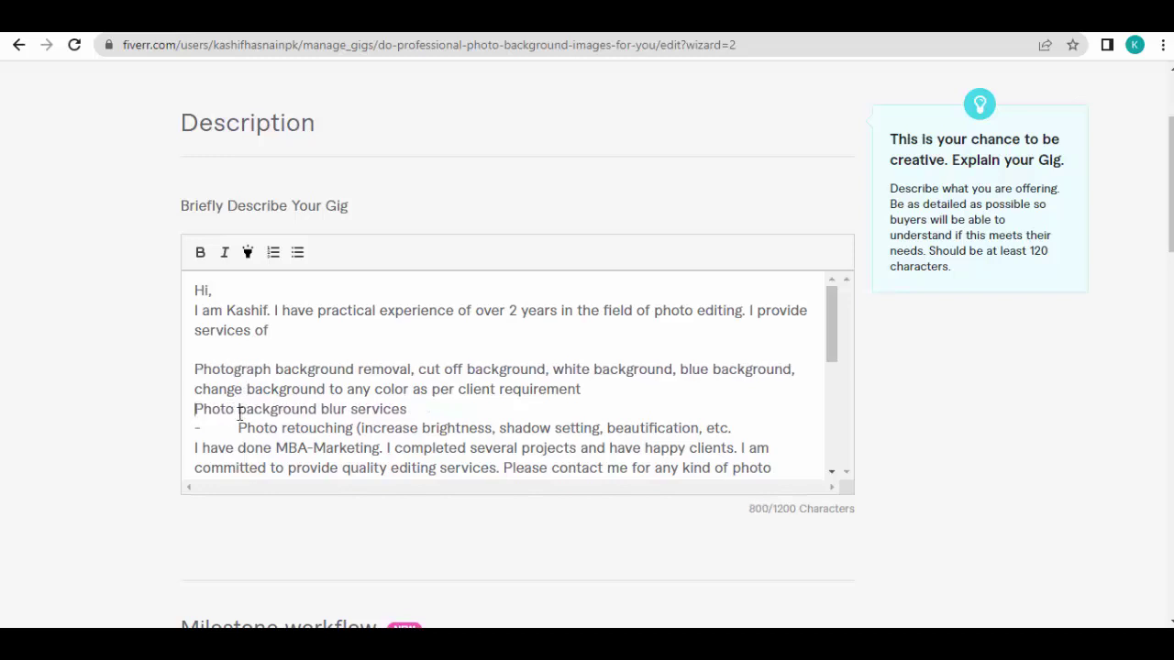
Remove the dash and gap before "Photo retouching" and insert a blank line below that item.
{"action": "left_click", "coordinate": [239, 427]}
{"action": "key", "text": "BackSpace"}
{"action": "key", "text": "BackSpace"}
{"action": "key", "text": "BackSpace"}
{"action": "key", "text": "BackSpace"}
{"action": "key", "text": "BackSpace"}
{"action": "key", "text": "BackSpace"}
{"action": "key", "text": "BackSpace"}
{"action": "key", "text": "BackSpace"}
{"action": "key", "text": "BackSpace"}
{"action": "key", "text": "BackSpace"}
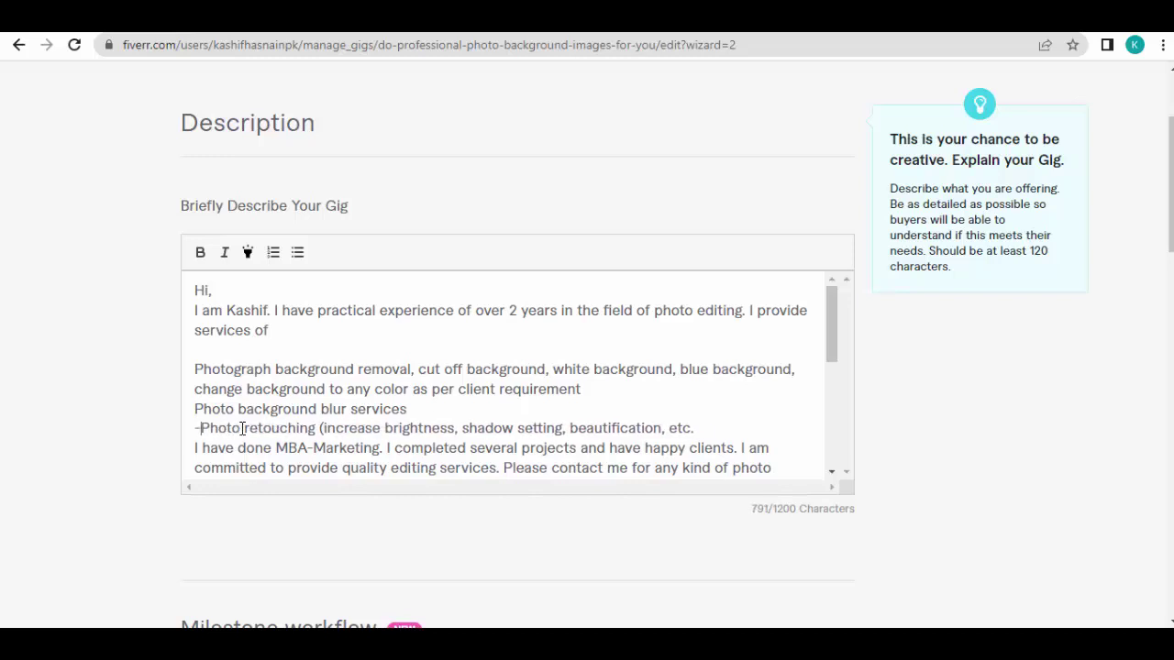
{"action": "key", "text": "Return"}
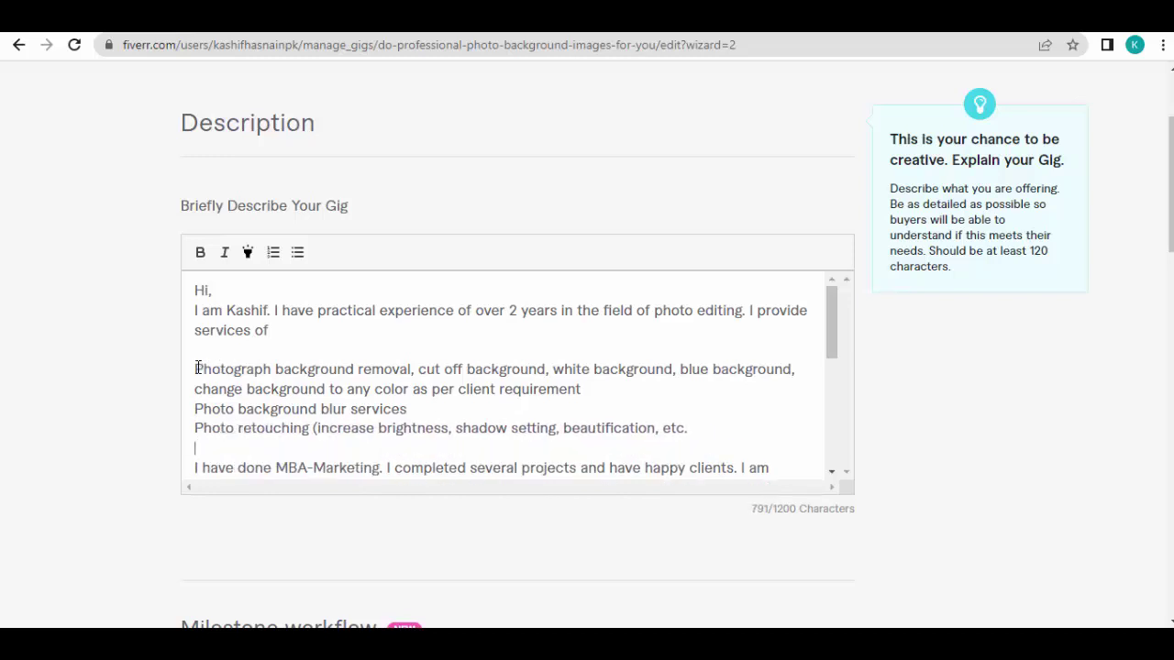
Format the three photo service items as a bulleted list and add a closing parenthesis after "etc." in the retouching item.
{"action": "left_click_drag", "start_coordinate": [195, 369], "coordinate": [206, 449]}
{"action": "left_click", "coordinate": [297, 253]}
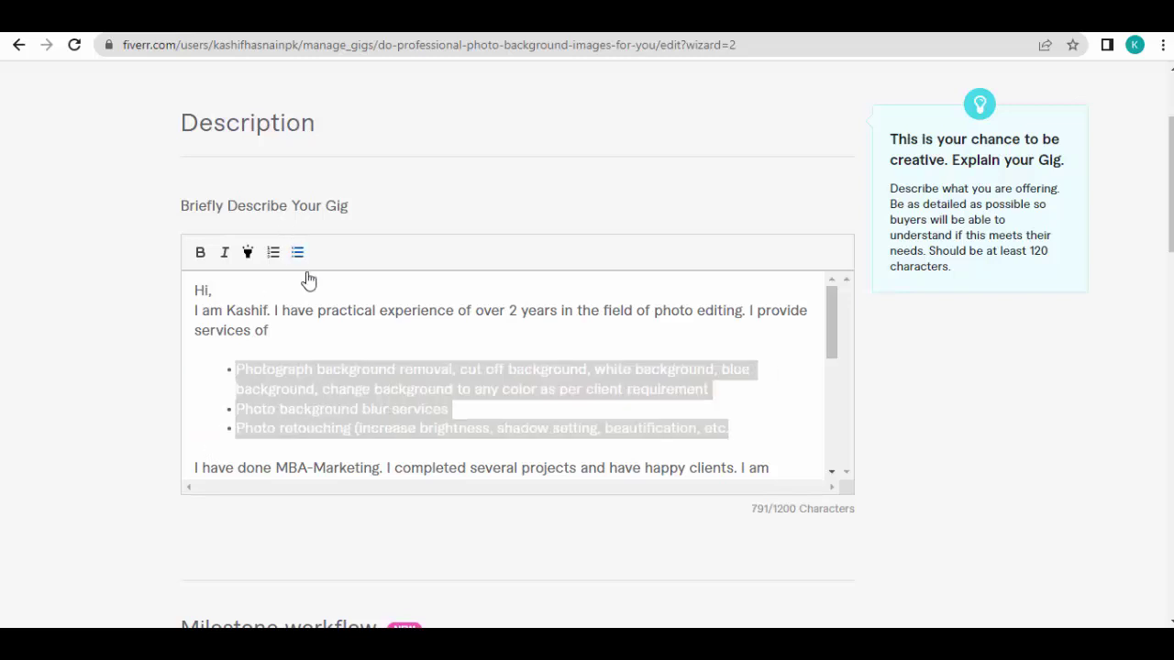
{"action": "left_click", "coordinate": [341, 343]}
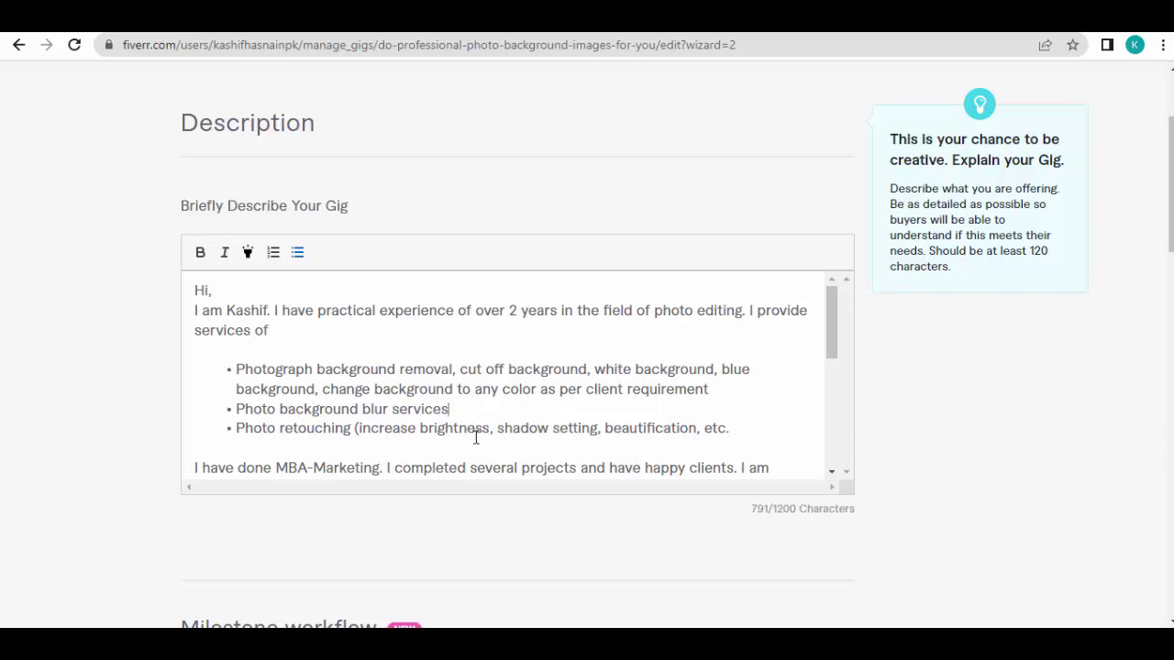
{"action": "left_click", "coordinate": [731, 428]}
{"action": "type", "text": ")"}
Read through the rest of the description, from the MBA-Marketing paragraph down to the closing lines.
{"action": "key", "text": "Down"}
{"action": "key", "text": "Down"}
{"action": "key", "text": "Down"}
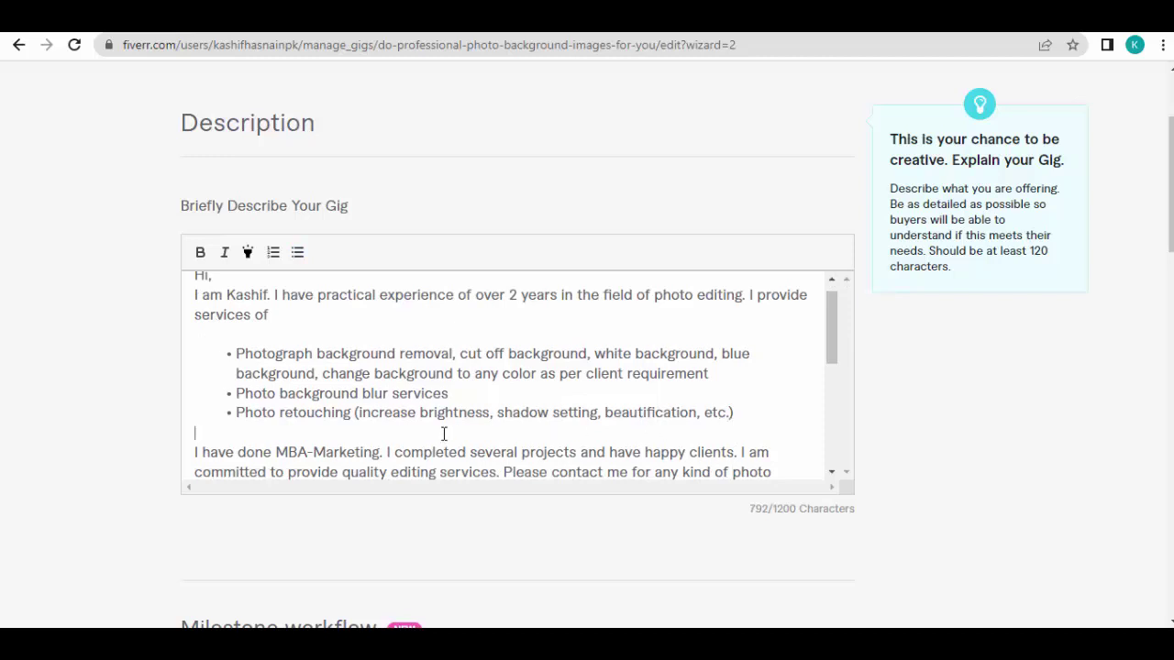
{"action": "key", "text": "Down"}
{"action": "key", "text": "Down"}
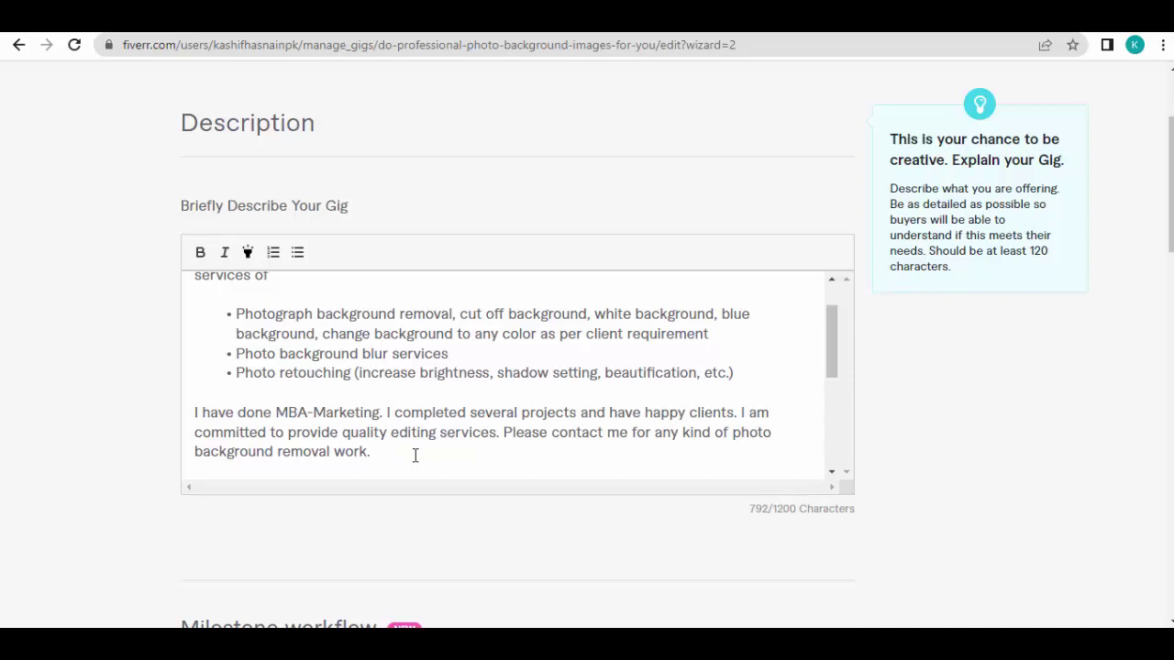
{"action": "key", "text": "Down"}
{"action": "key", "text": "Down"}
{"action": "key", "text": "Down"}
{"action": "key", "text": "Down"}
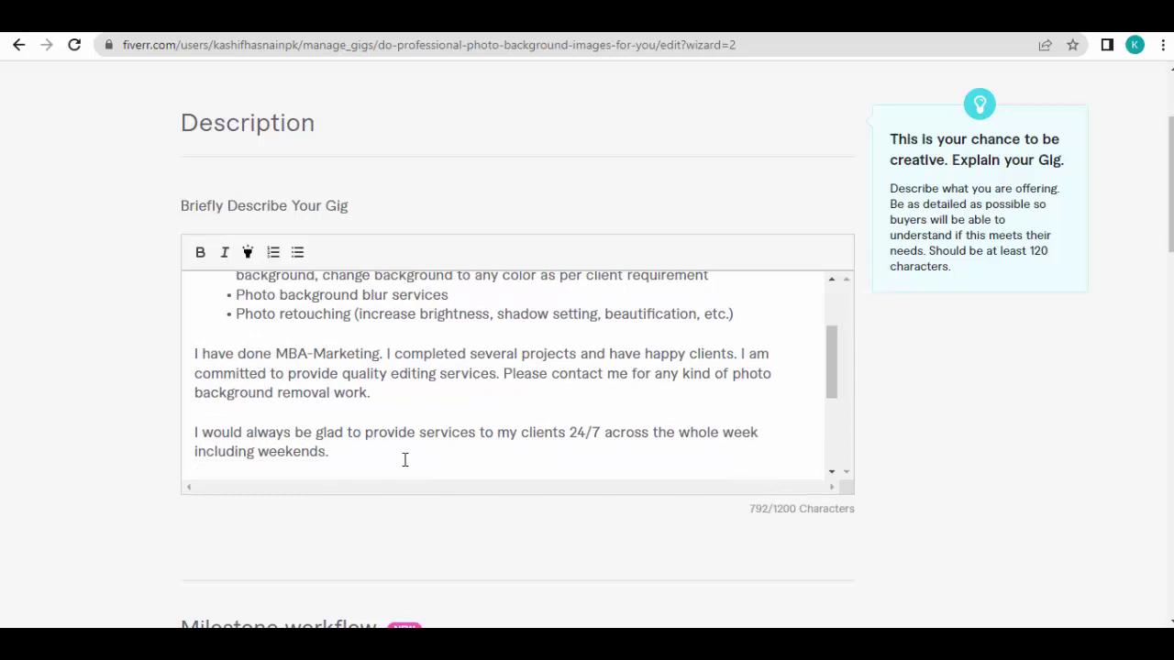
{"action": "type", "text": "Why Choose Me?"}
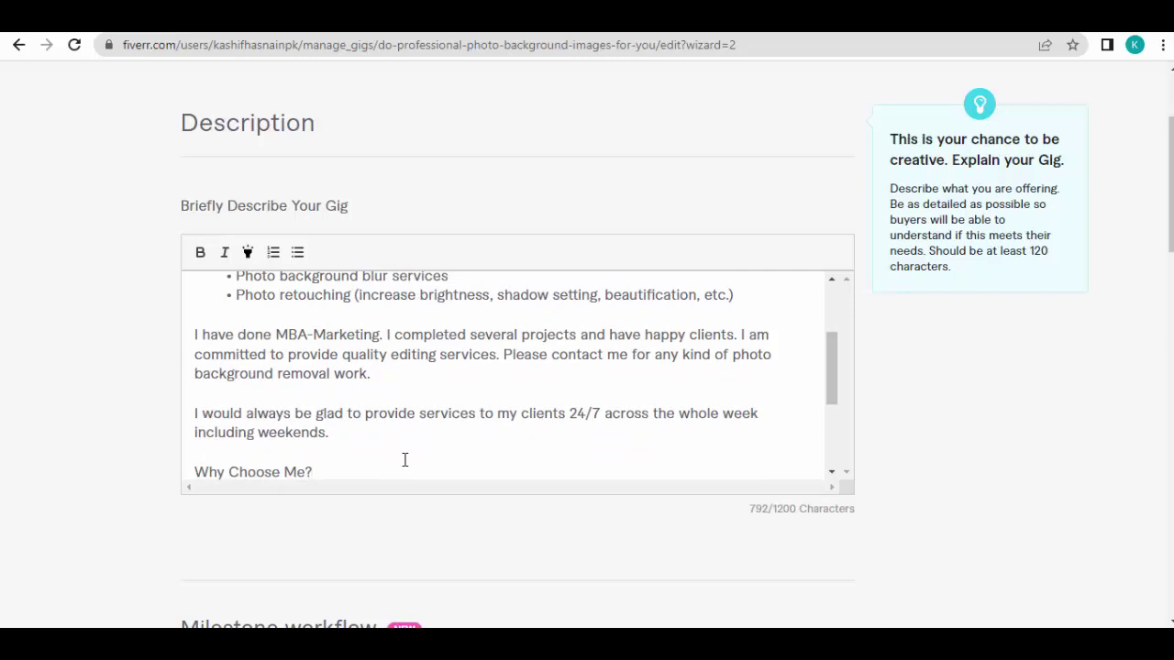
{"action": "type", "text": "-\tQuality services -\tUnlimited Revisions -\tProject delivery in time  Thank you -- Regards,"}
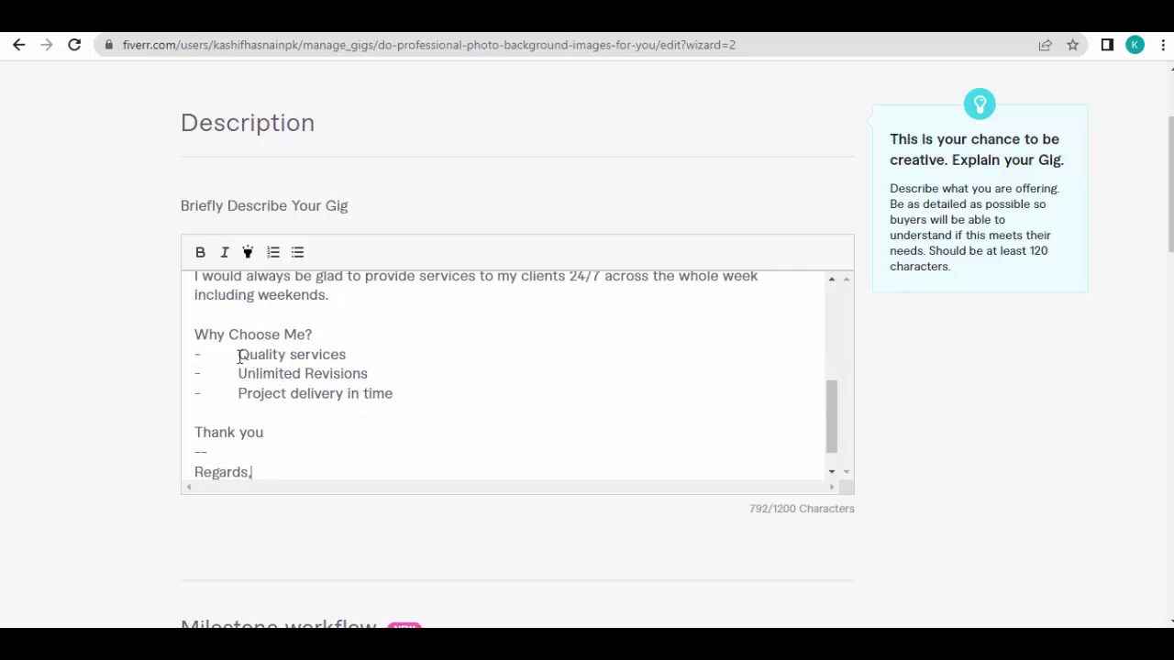
Remove the dashes and gaps before the three items under "Why Choose Me?".
{"action": "left_click_drag", "start_coordinate": [239, 356], "coordinate": [202, 356]}
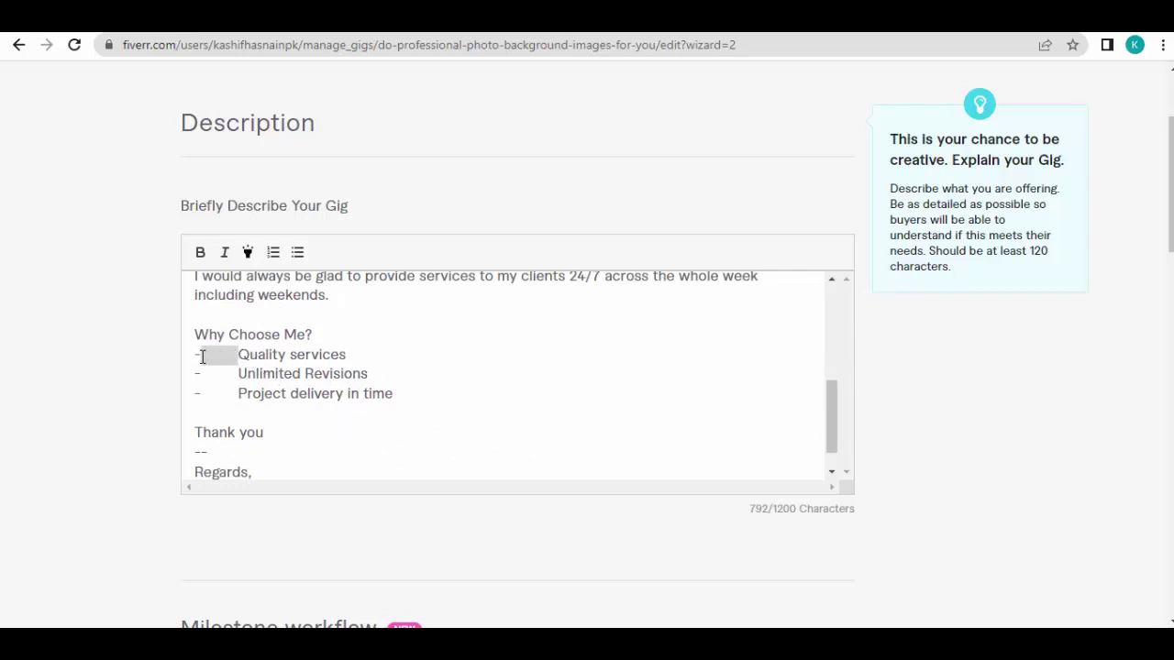
{"action": "key", "text": "BackSpace"}
{"action": "key", "text": "BackSpace"}
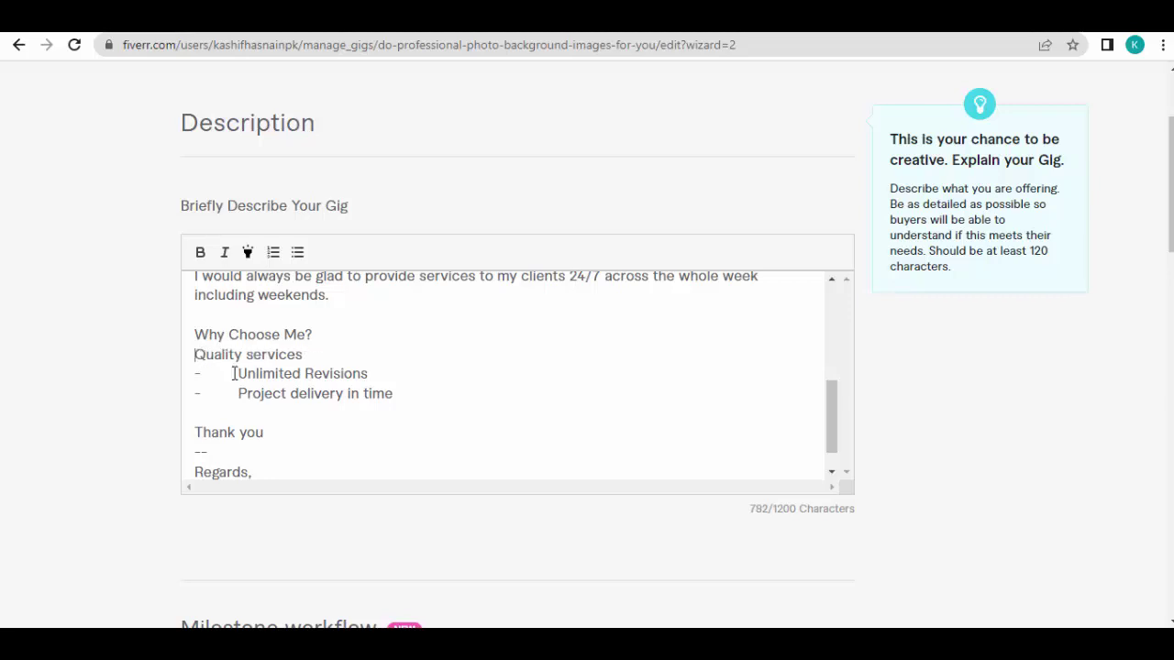
{"action": "left_click_drag", "start_coordinate": [237, 374], "coordinate": [179, 396]}
{"action": "key", "text": "BackSpace"}
{"action": "key", "text": "BackSpace"}
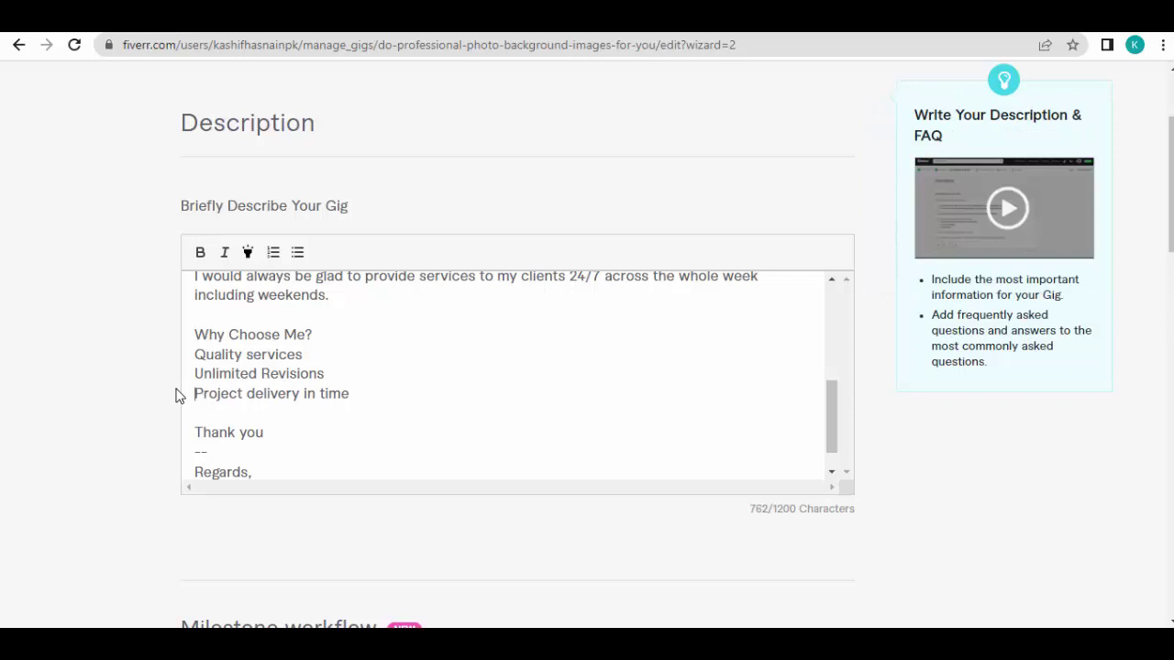
Format the three "Why Choose Me?" items as a bulleted list and add a blank line above "Thank you".
{"action": "left_click_drag", "start_coordinate": [197, 356], "coordinate": [206, 394]}
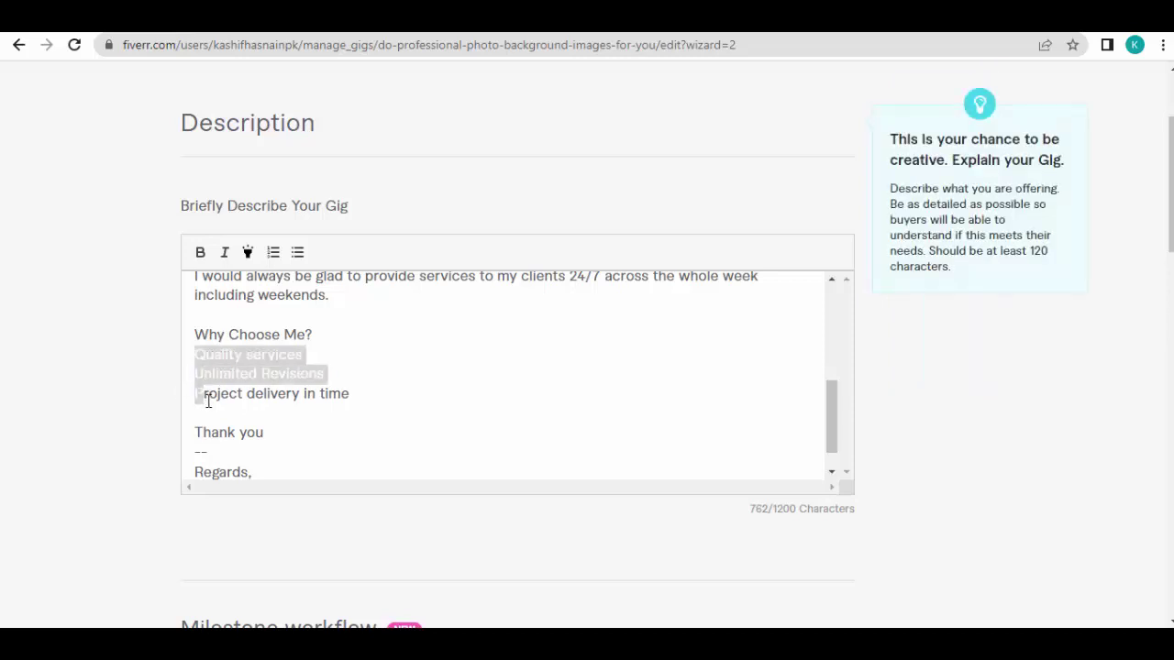
{"action": "left_click", "coordinate": [303, 259]}
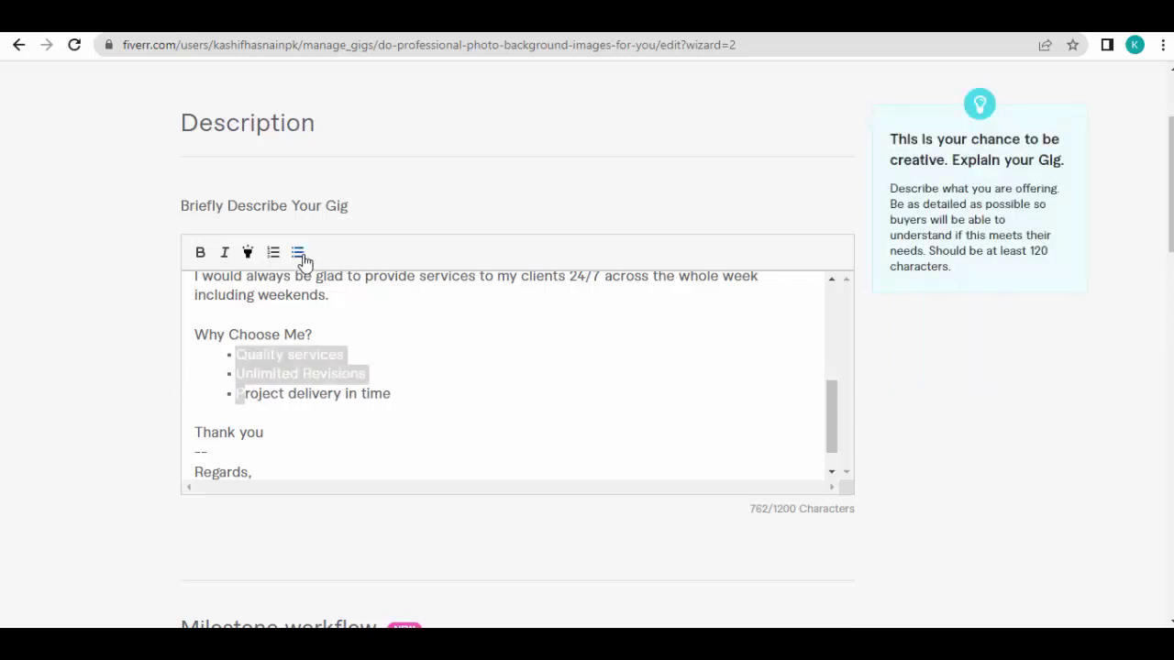
{"action": "left_click", "coordinate": [323, 419]}
{"action": "key", "text": "Return"}
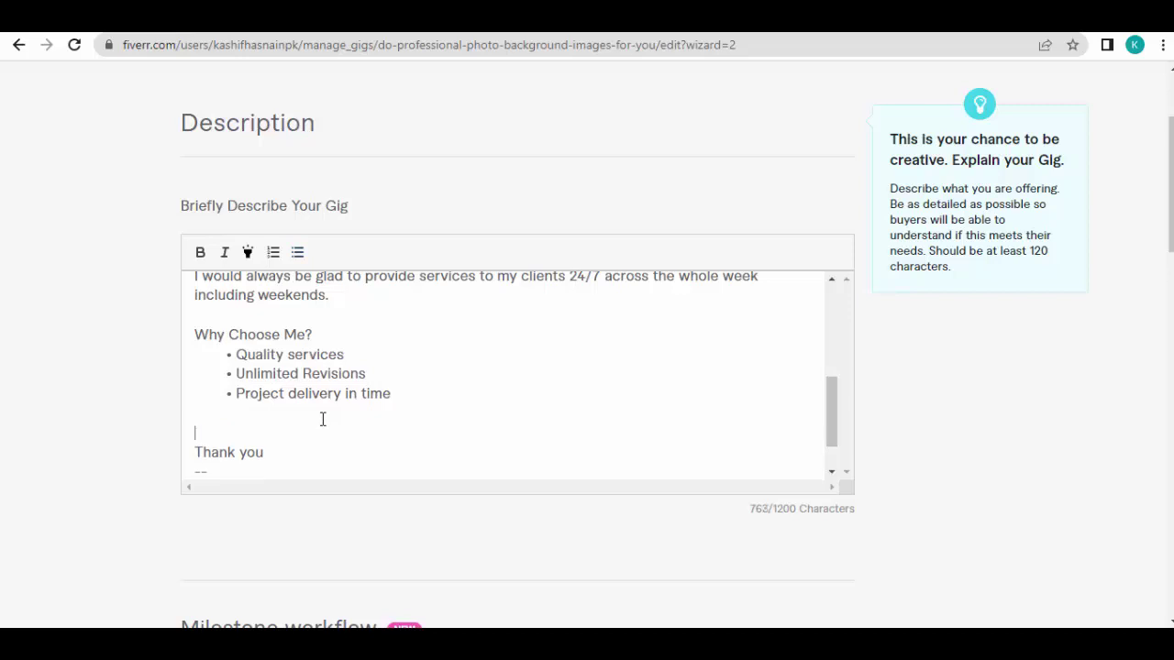
Look over the milestone and FAQ sections, then save the description without any FAQ and continue to the requirements.
{"action": "scroll", "coordinate": [586, 344], "scroll_direction": "down", "scroll_amount": 6}
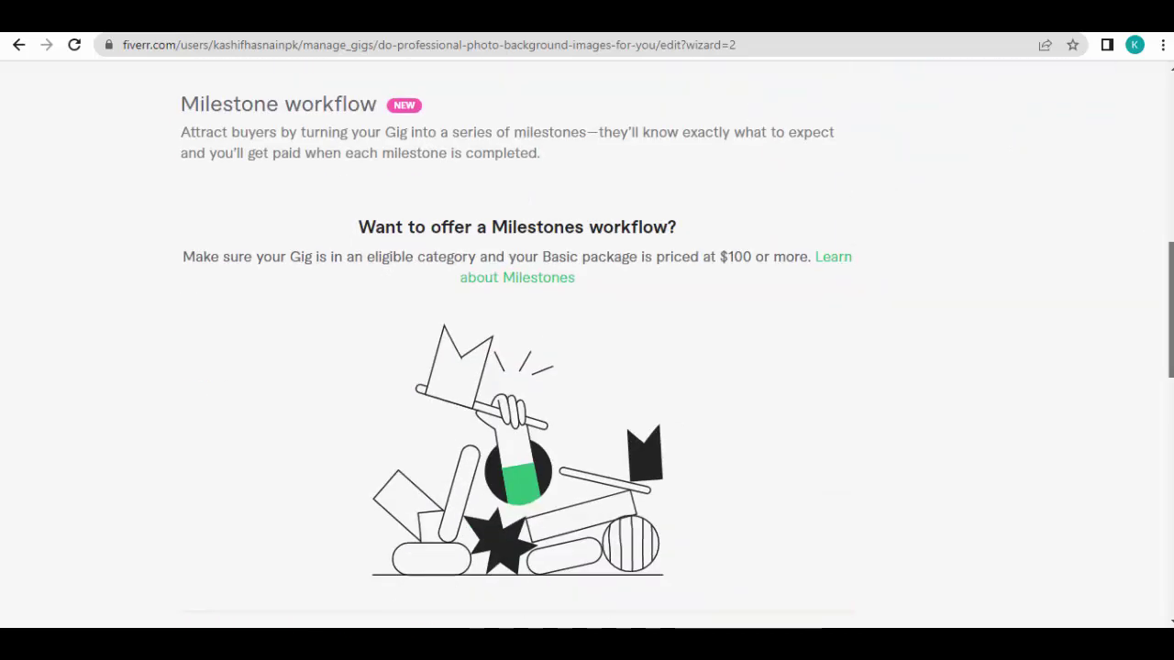
{"action": "scroll", "coordinate": [587, 344], "scroll_direction": "down", "scroll_amount": 5}
{"action": "scroll", "coordinate": [1101, 425], "scroll_direction": "up", "scroll_amount": 2}
{"action": "left_click", "coordinate": [841, 478]}
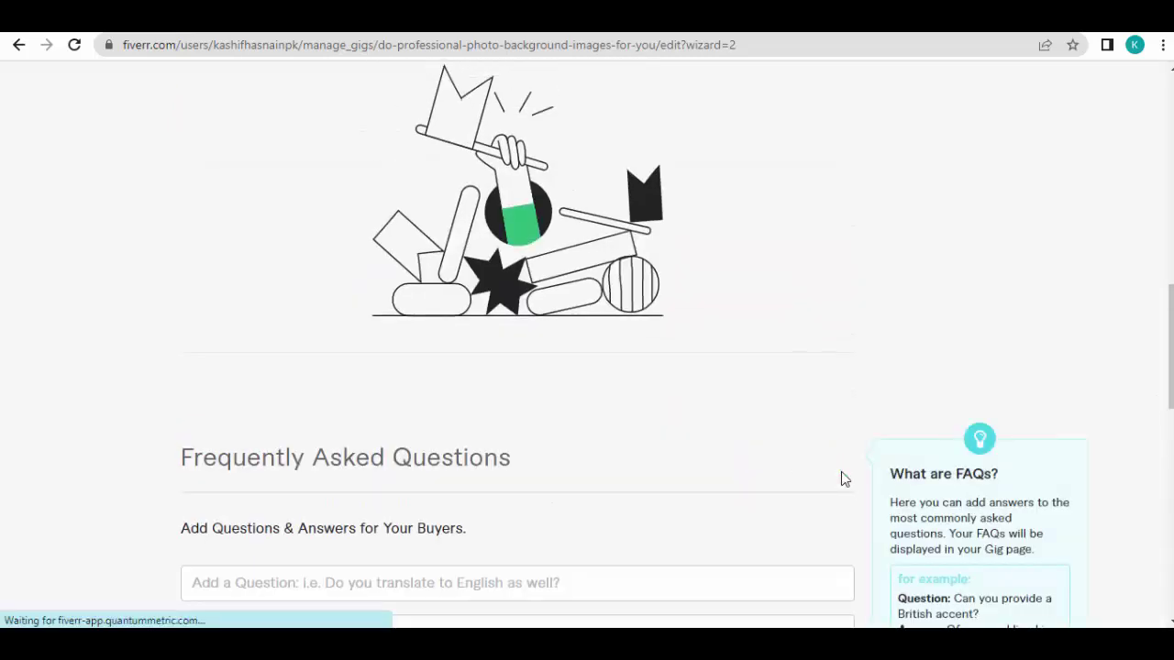
{"action": "scroll", "coordinate": [841, 479], "scroll_direction": "down", "scroll_amount": 3}
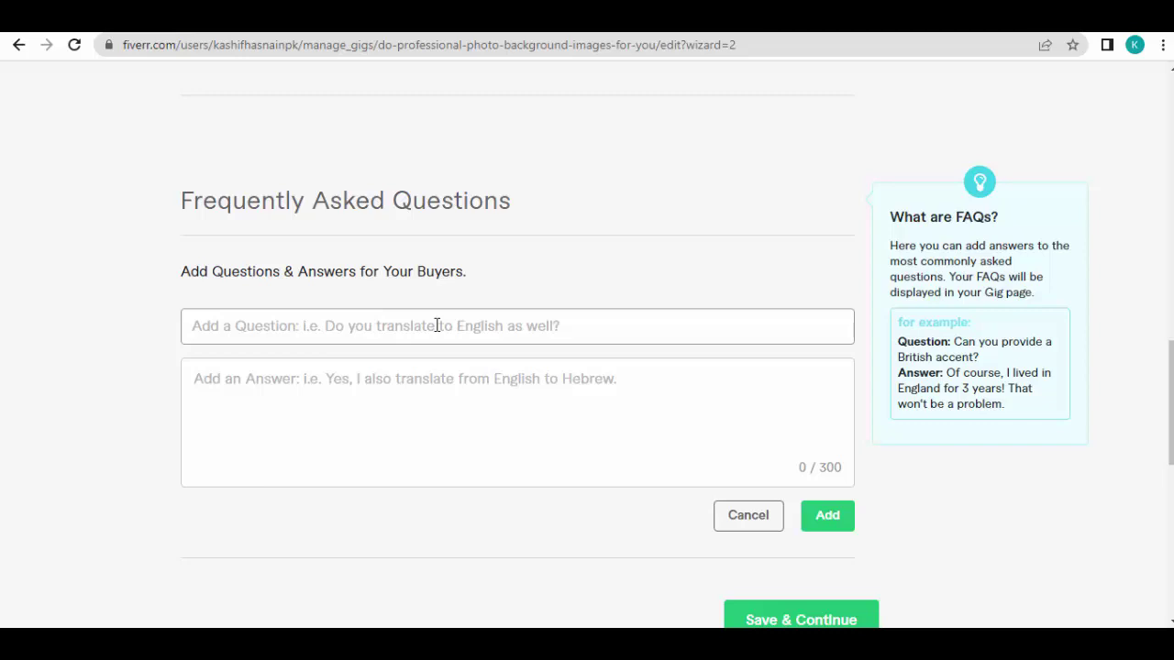
{"action": "scroll", "coordinate": [1169, 403], "scroll_direction": "down", "scroll_amount": 2}
{"action": "scroll", "coordinate": [587, 344], "scroll_direction": "down", "scroll_amount": 2}
{"action": "scroll", "coordinate": [587, 344], "scroll_direction": "up", "scroll_amount": 12}
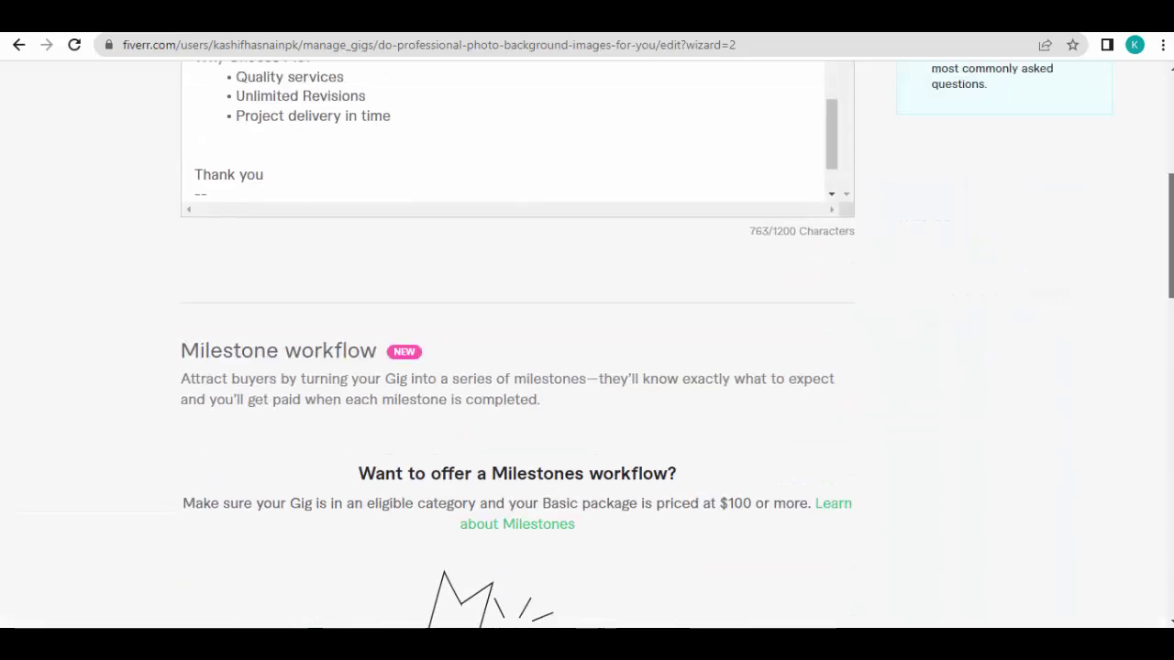
{"action": "scroll", "coordinate": [897, 418], "scroll_direction": "down", "scroll_amount": 10}
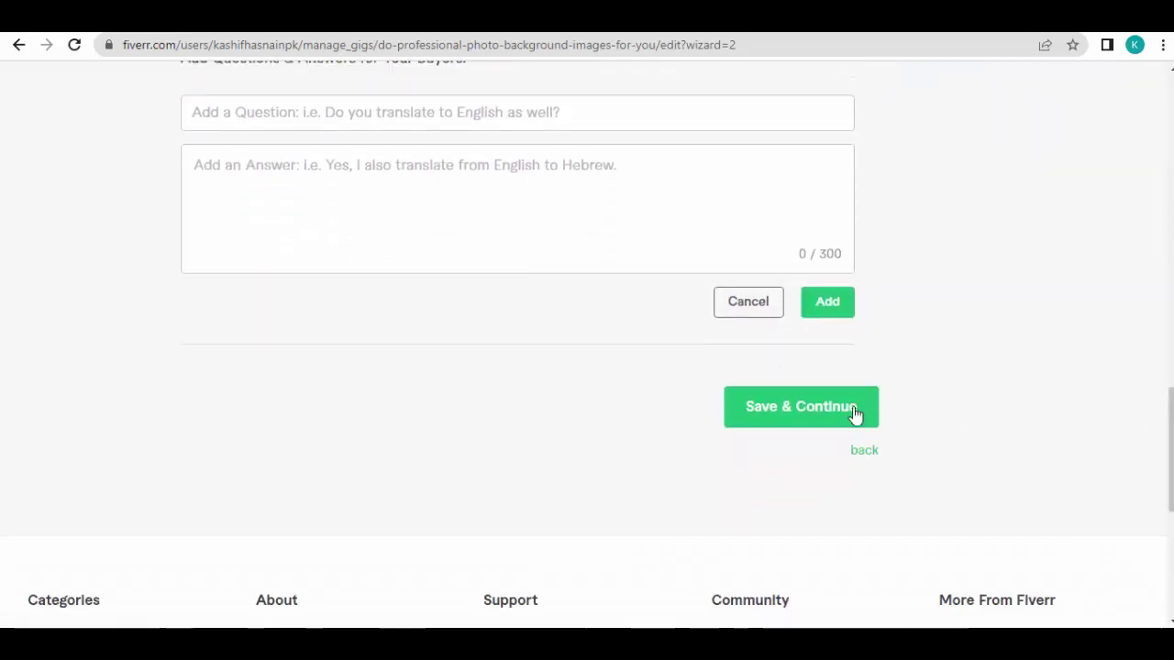
{"action": "left_click", "coordinate": [820, 414]}
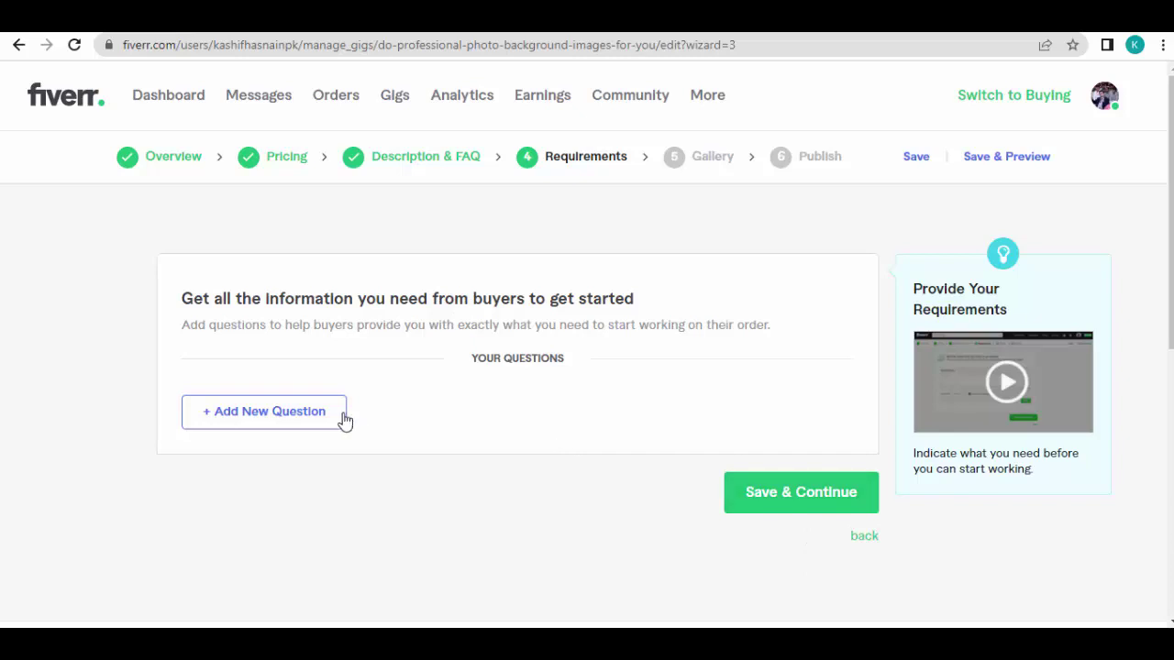
Start a new required buyer question reading "Do you need only background removal or want the background color in any".
{"action": "left_click", "coordinate": [794, 506]}
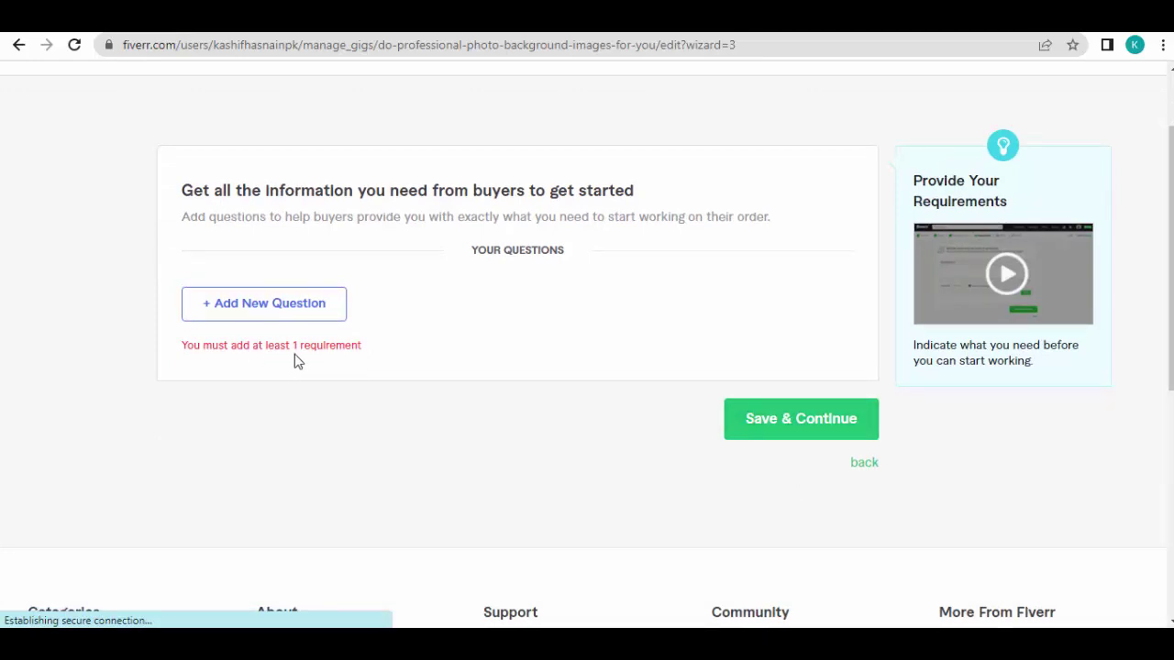
{"action": "left_click", "coordinate": [294, 314]}
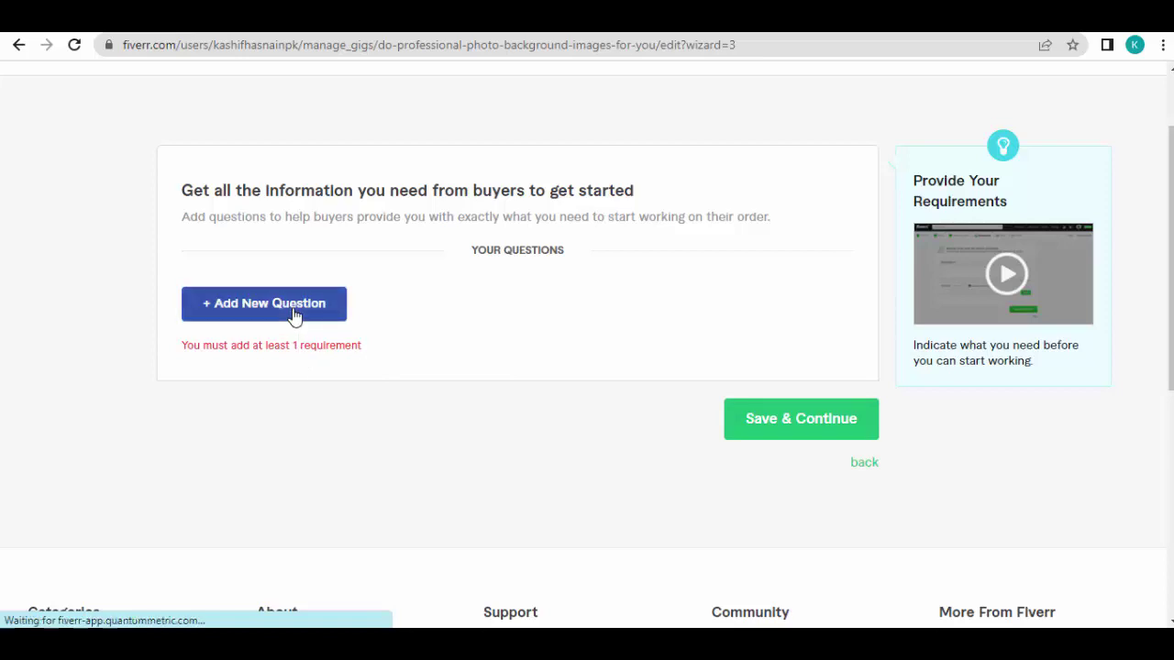
{"action": "left_click", "coordinate": [308, 358]}
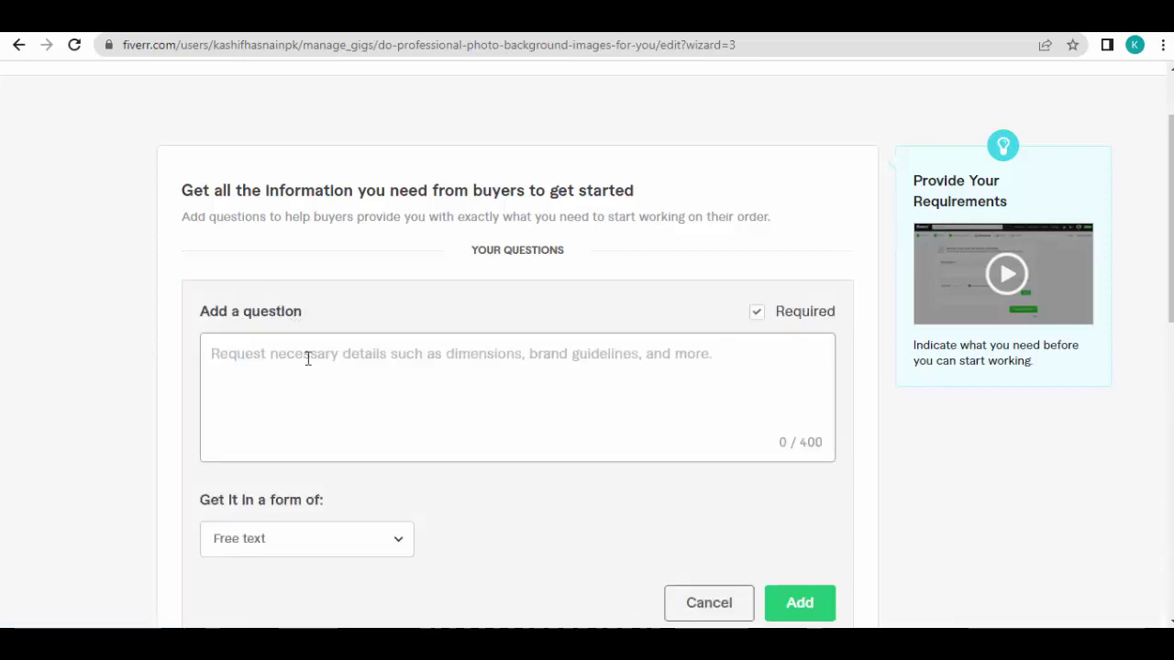
{"action": "type", "text": "Do you nee"}
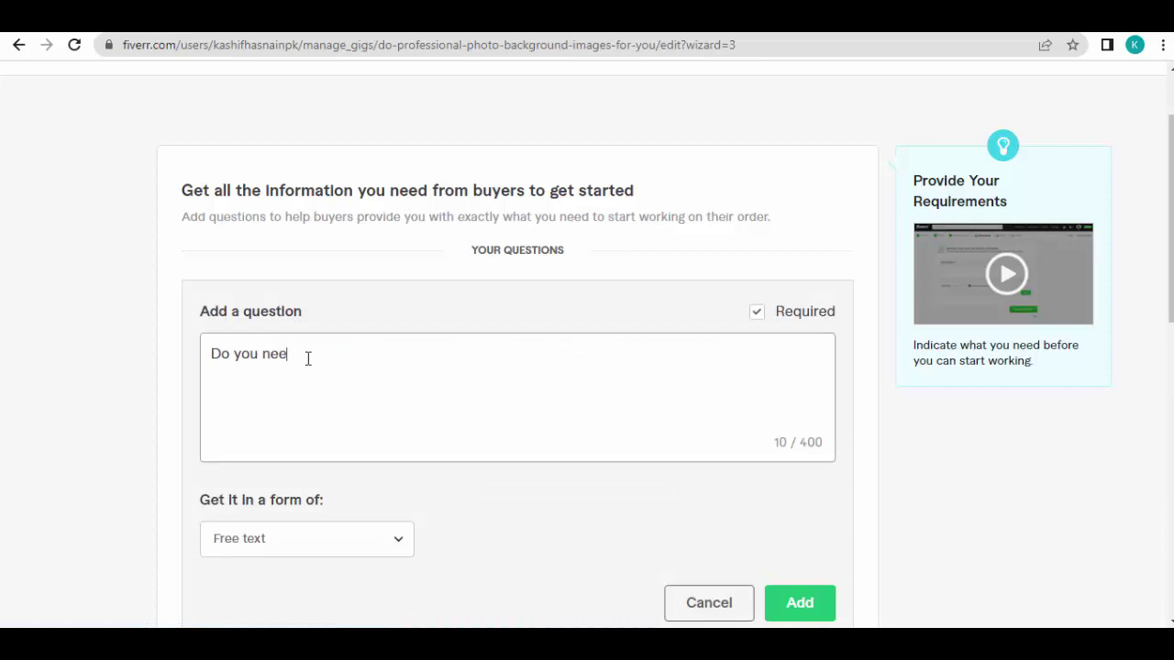
{"action": "type", "text": "d only background remova"}
{"action": "key", "text": "BackSpace"}
{"action": "type", "text": "val or want the ba"}
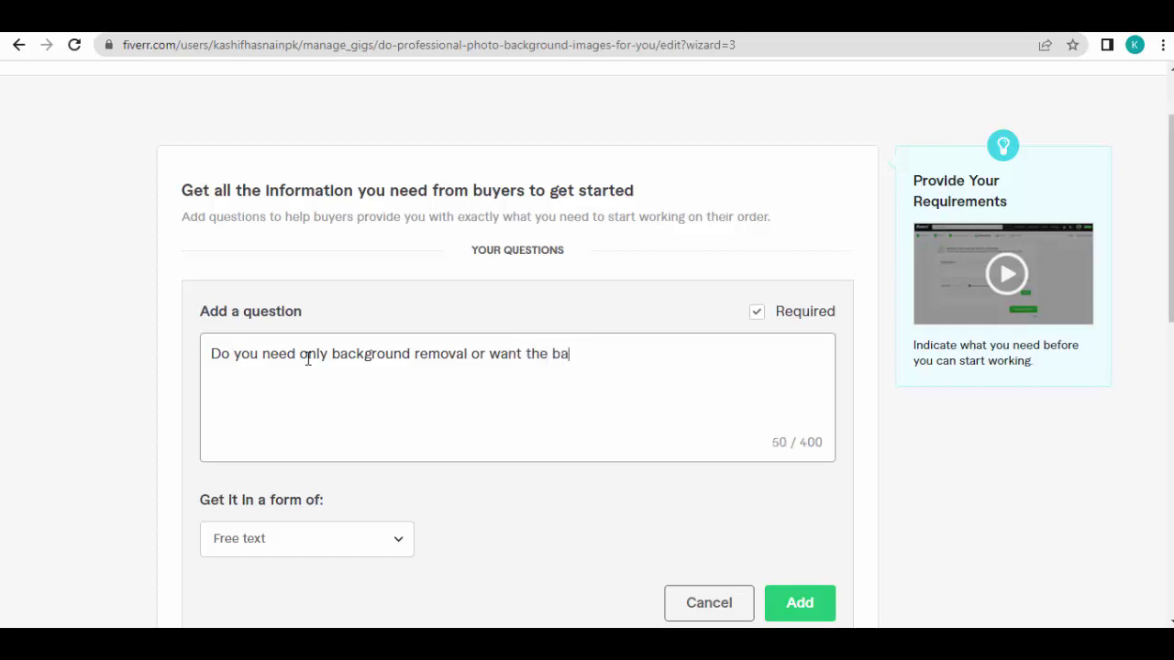
{"action": "type", "text": "ound color in any"}
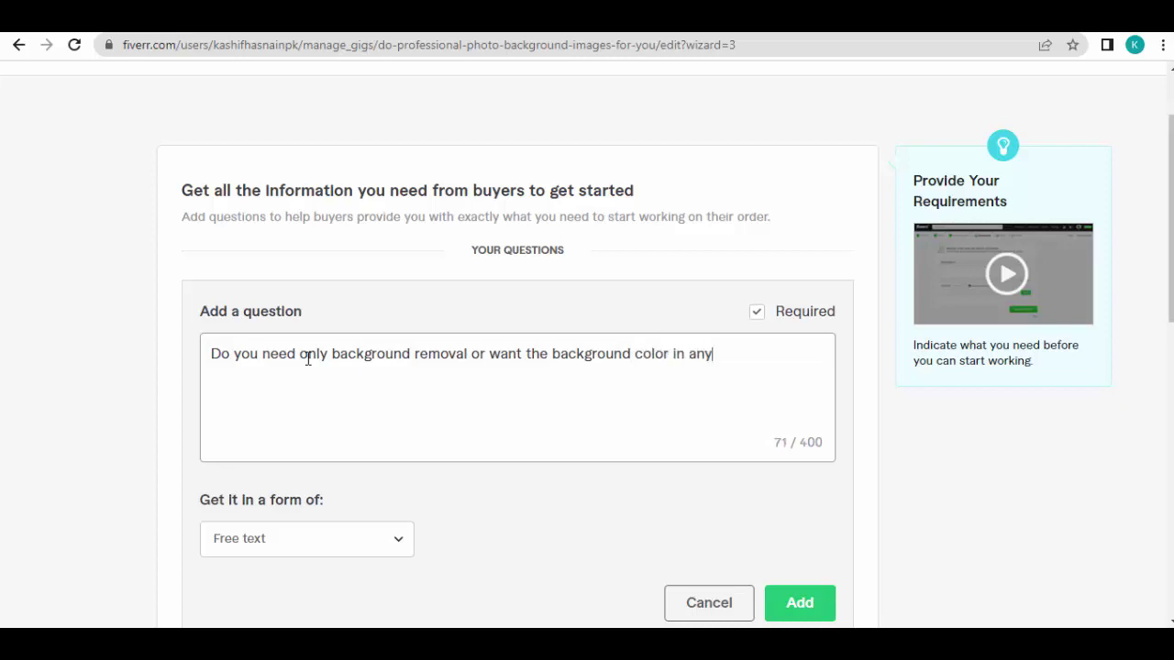
Reword the question's ending after "want the background" to "of the photograph in any specific color.".
{"action": "key", "text": "BackSpace"}
{"action": "key", "text": "BackSpace"}
{"action": "key", "text": "BackSpace"}
{"action": "key", "text": "BackSpace"}
{"action": "key", "text": "BackSpace"}
{"action": "key", "text": "BackSpace"}
{"action": "key", "text": "BackSpace"}
{"action": "key", "text": "BackSpace"}
{"action": "key", "text": "BackSpace"}
{"action": "key", "text": "BackSpace"}
{"action": "type", "text": "of the photograph in any sp"}
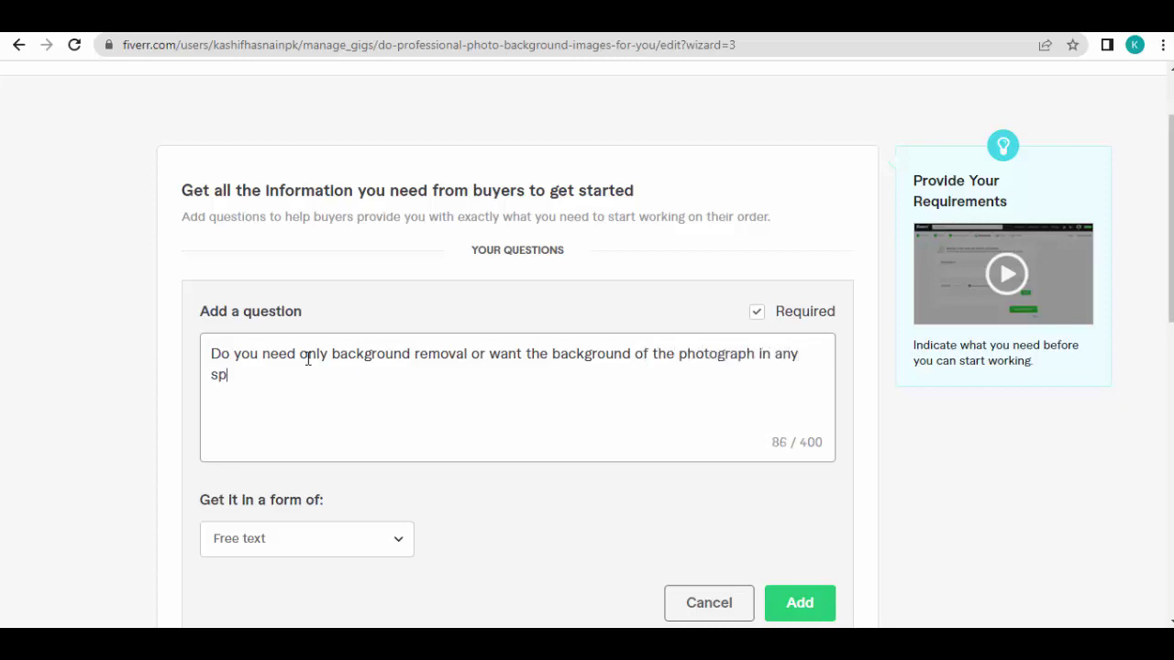
{"action": "type", "text": "ecific color."}
Make the question's answer multiple choice with the options White, Blue and Other Color.
{"action": "scroll", "coordinate": [456, 530], "scroll_direction": "down", "scroll_amount": 1}
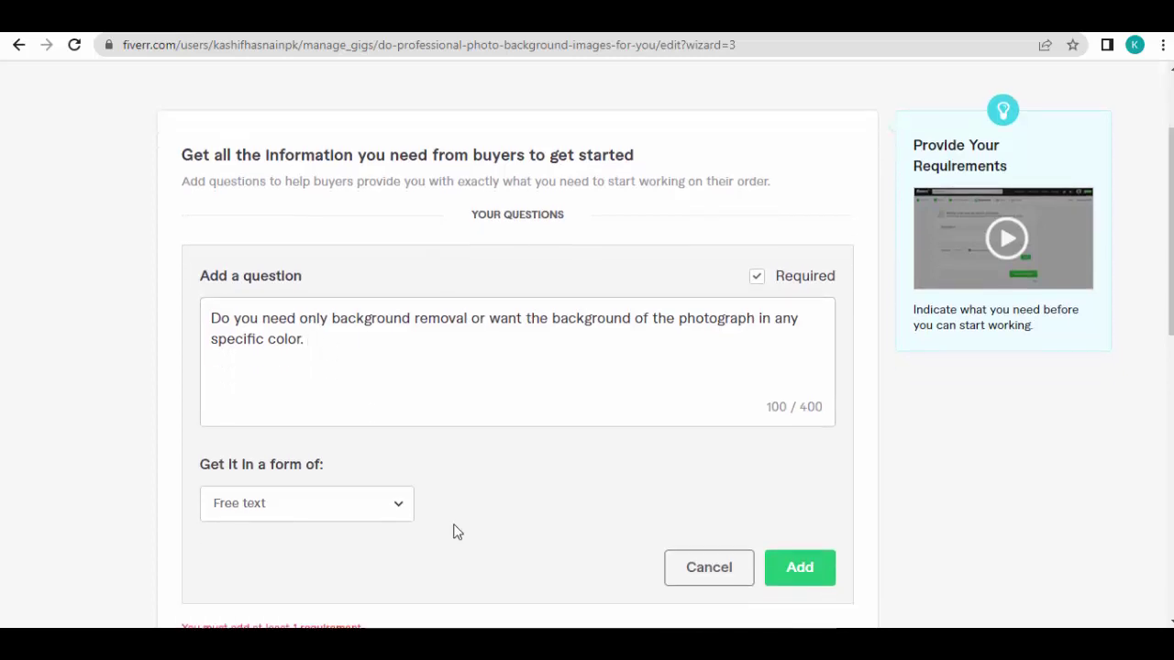
{"action": "left_click", "coordinate": [401, 439]}
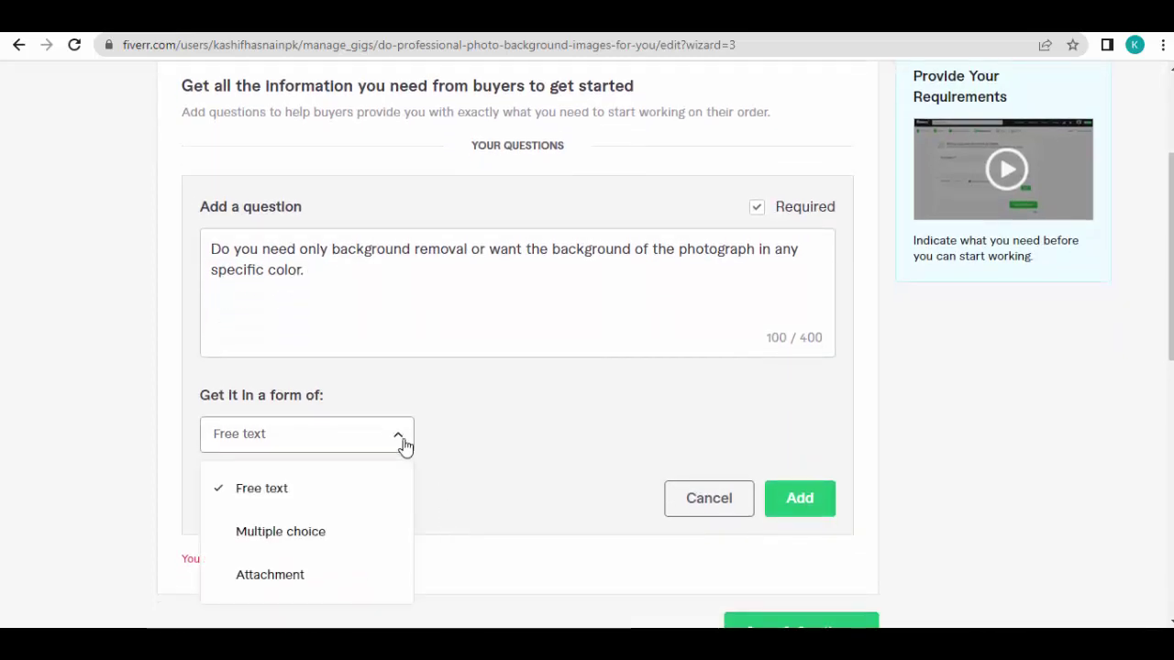
{"action": "left_click", "coordinate": [337, 541]}
{"action": "left_click", "coordinate": [332, 487]}
{"action": "type", "text": "White"}
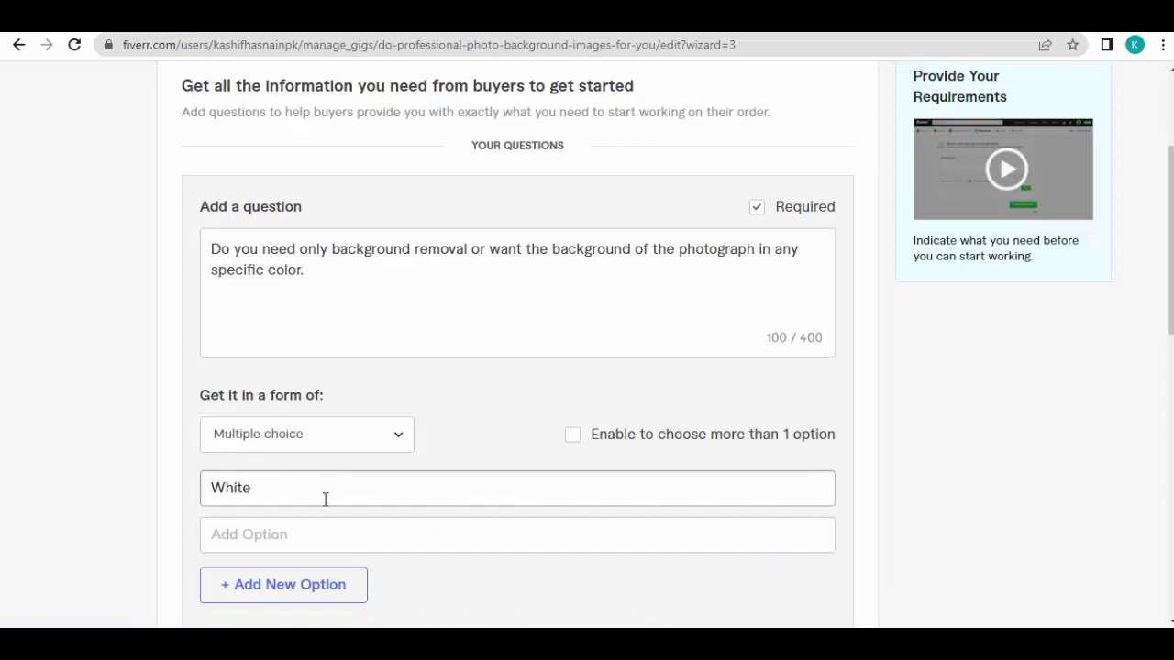
{"action": "left_click", "coordinate": [324, 534]}
{"action": "type", "text": "Blue"}
{"action": "left_click", "coordinate": [321, 591]}
{"action": "type", "text": "Other Color"}
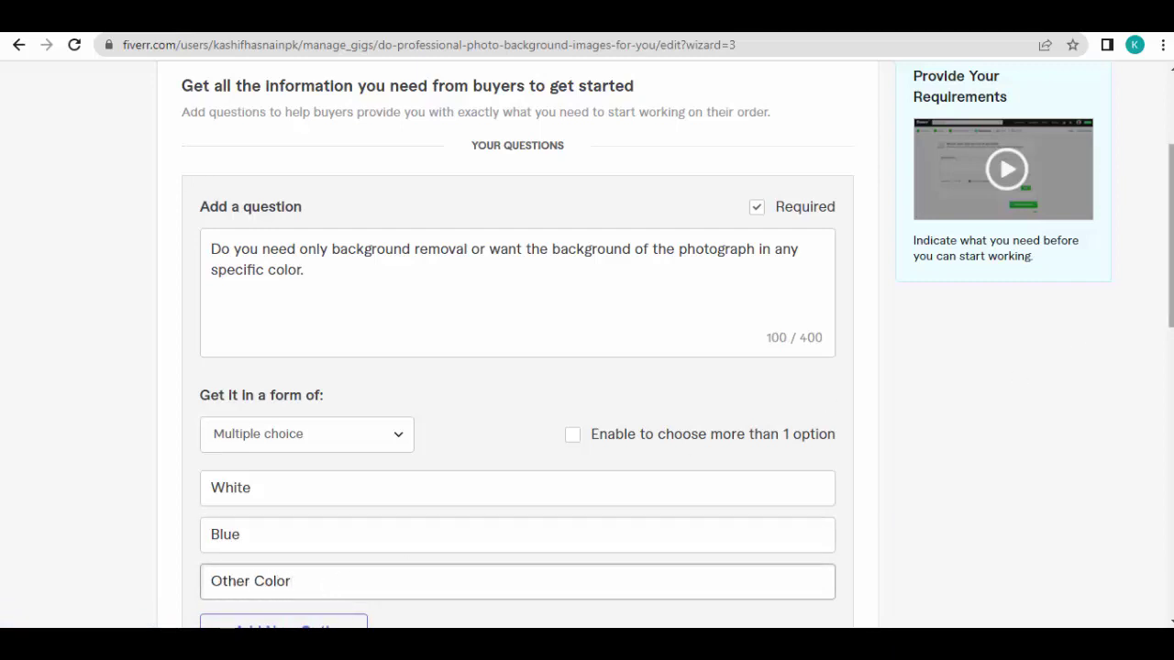
Add the finished question to the requirements, then save and continue to the gallery.
{"action": "left_click_drag", "start_coordinate": [1170, 235], "coordinate": [1170, 295]}
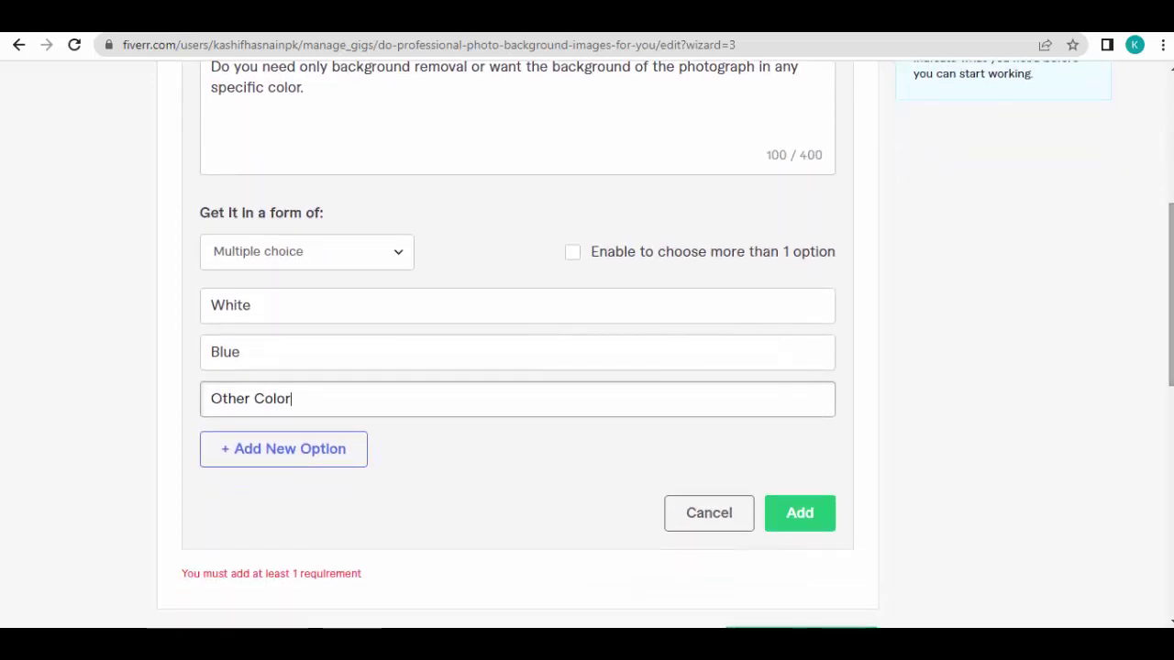
{"action": "left_click", "coordinate": [810, 521]}
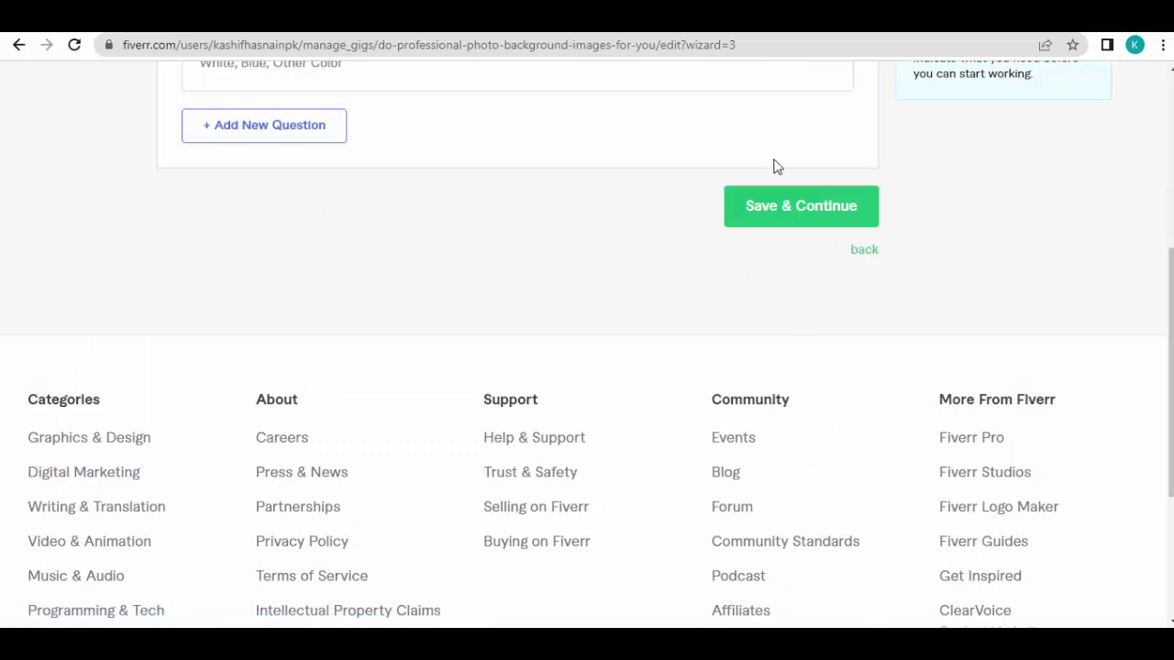
{"action": "left_click", "coordinate": [786, 210]}
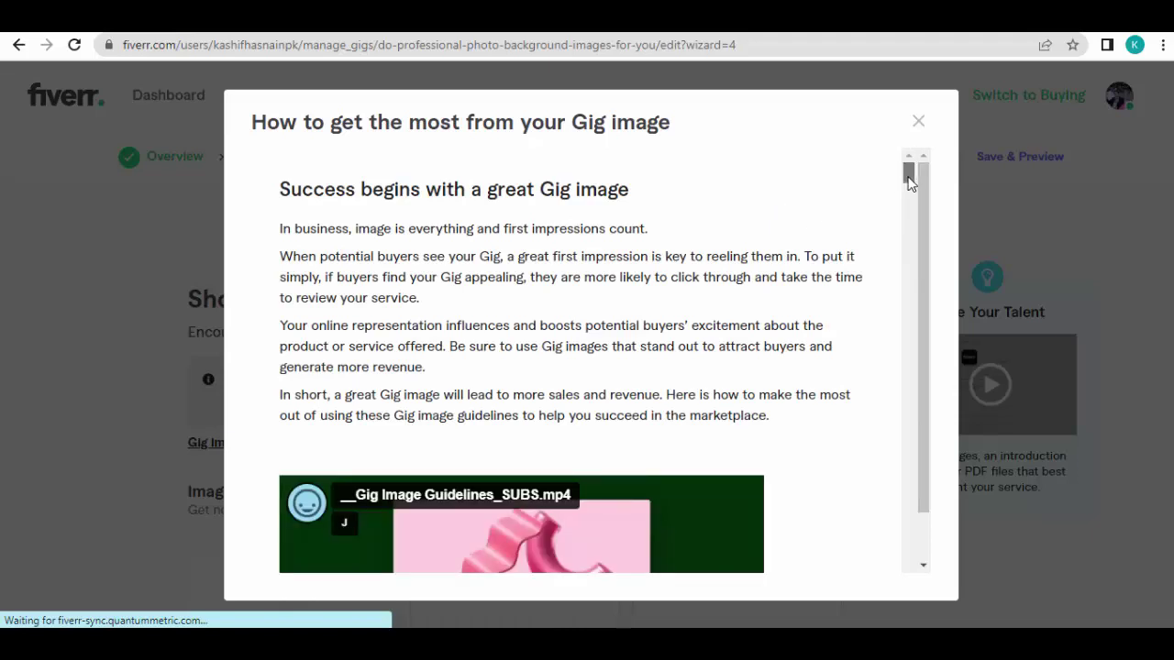
Watch part of the gig image guidelines video, look through the rest of the guidelines to the example images, and close them.
{"action": "left_click_drag", "start_coordinate": [909, 182], "coordinate": [908, 194]}
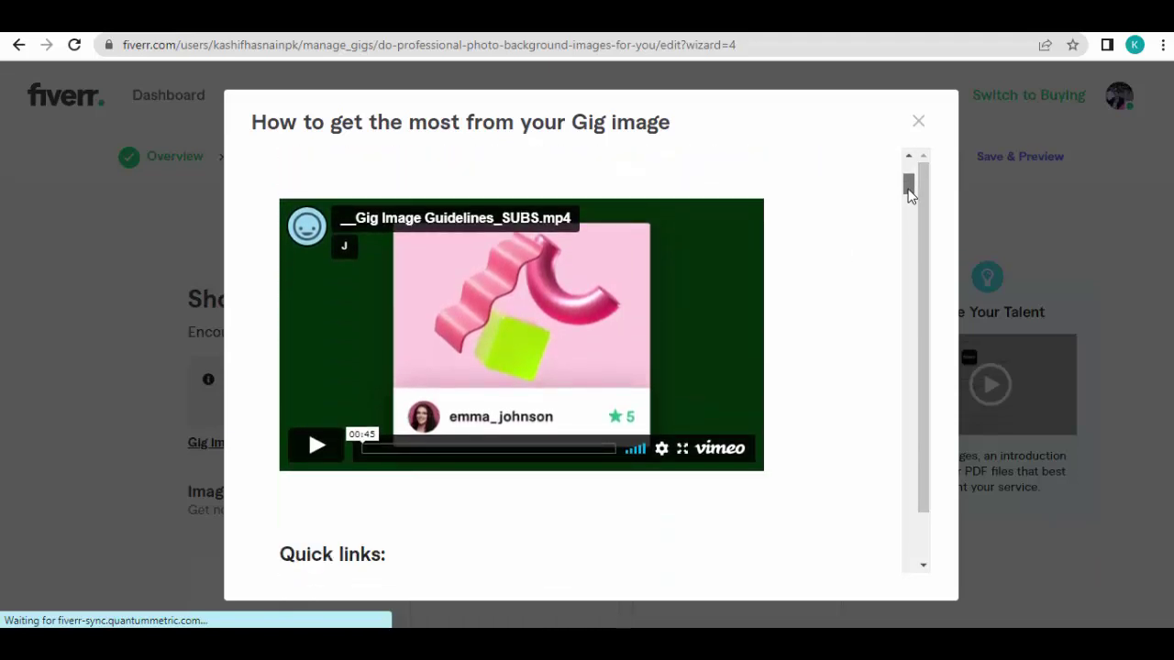
{"action": "left_click", "coordinate": [319, 446]}
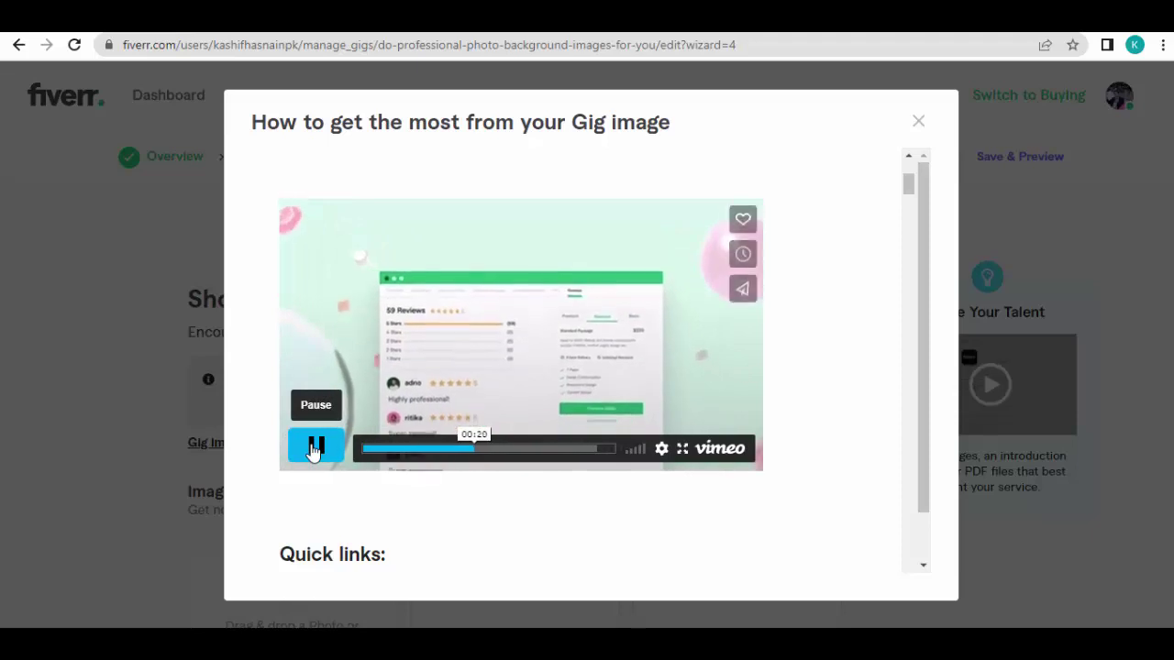
{"action": "left_click", "coordinate": [313, 449]}
{"action": "left_click_drag", "start_coordinate": [909, 184], "coordinate": [913, 576]}
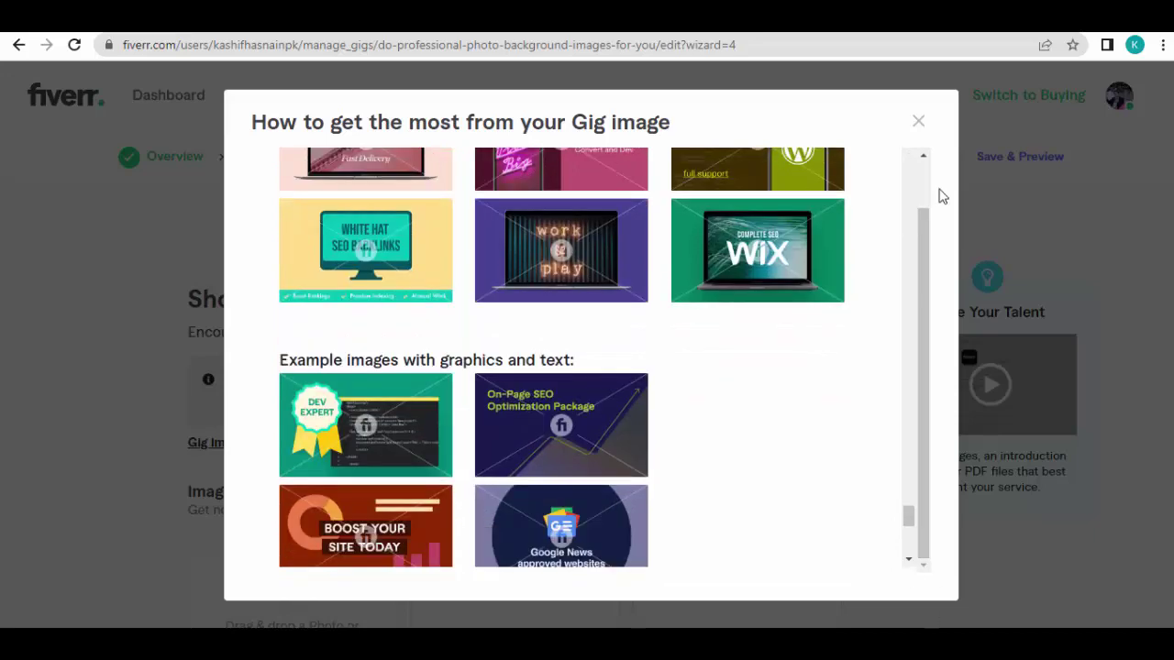
{"action": "left_click", "coordinate": [918, 125]}
Look over the gallery's sections for images, video and PDF documents.
{"action": "scroll", "coordinate": [922, 129], "scroll_direction": "down", "scroll_amount": 3}
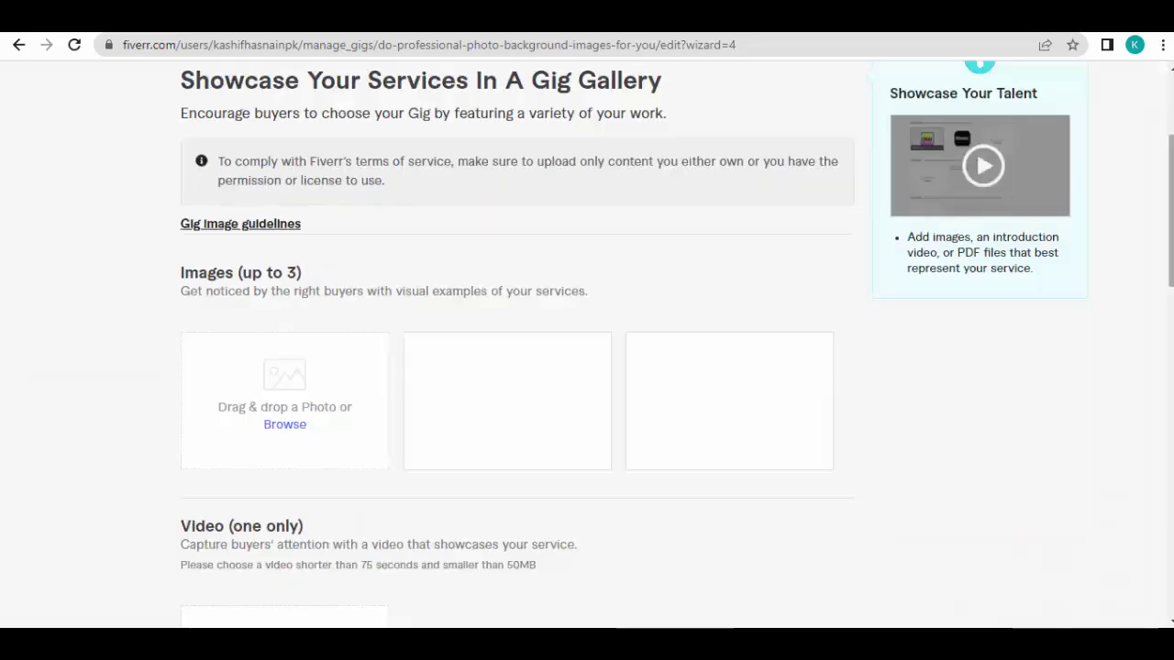
{"action": "scroll", "coordinate": [923, 128], "scroll_direction": "up", "scroll_amount": 2}
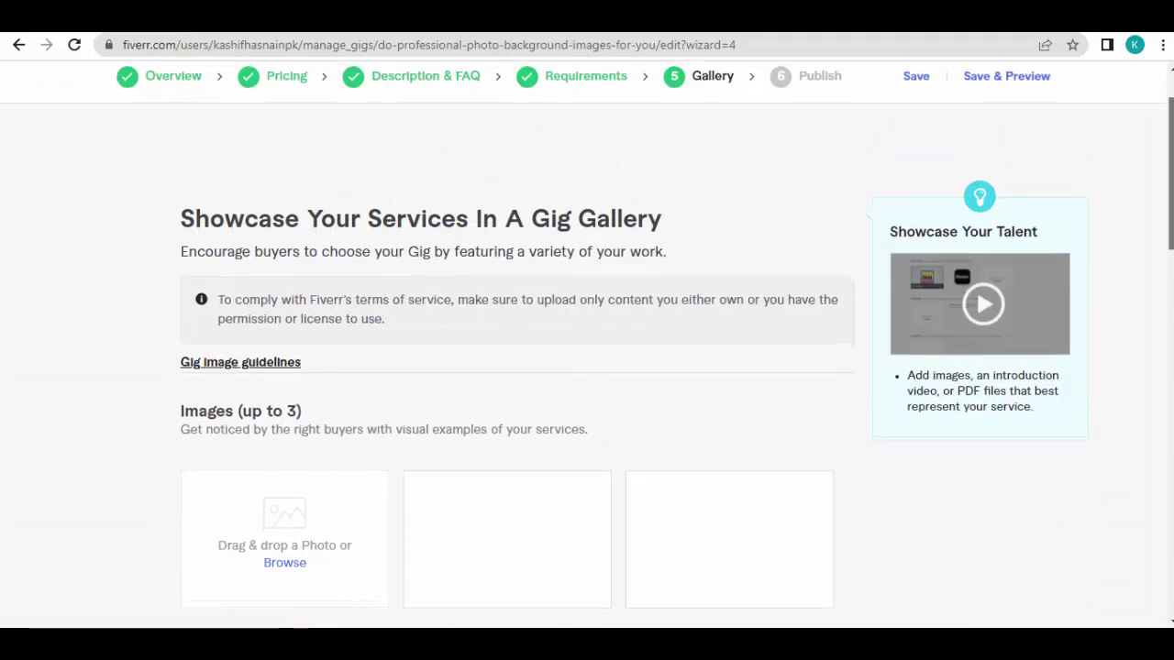
{"action": "scroll", "coordinate": [587, 345], "scroll_direction": "down", "scroll_amount": 5}
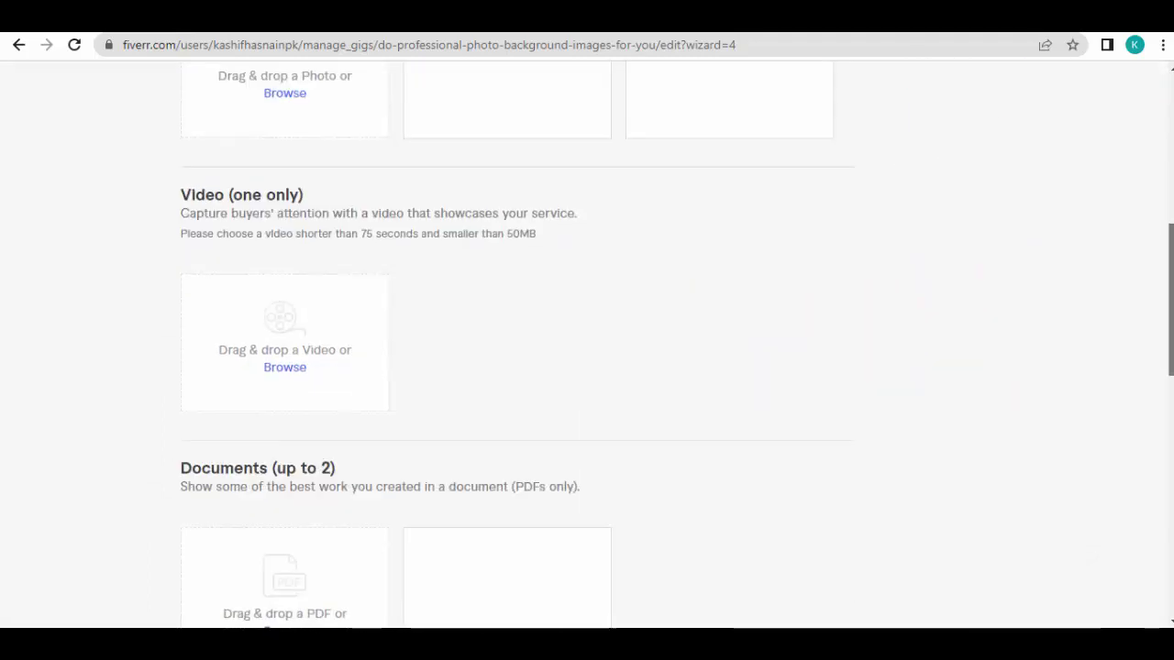
{"action": "scroll", "coordinate": [587, 344], "scroll_direction": "down", "scroll_amount": 2}
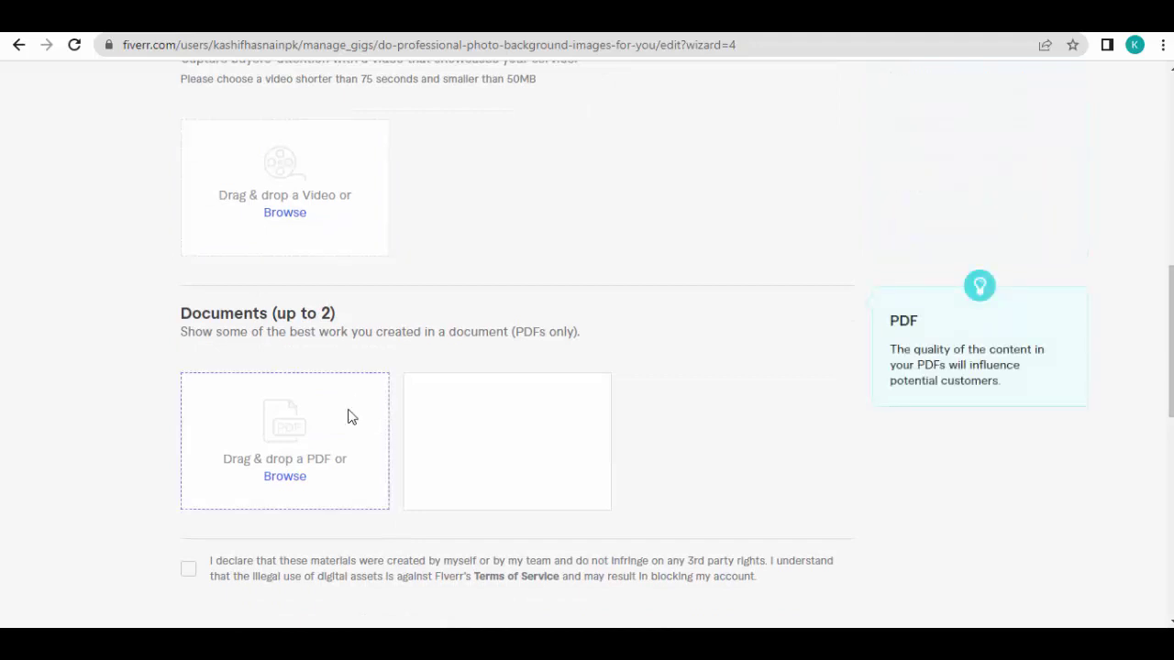
{"action": "mouse_move", "coordinate": [1171, 341]}
{"action": "left_mouse_down"}
{"action": "mouse_move", "coordinate": [1171, 485]}
{"action": "mouse_move", "coordinate": [1171, 327]}
{"action": "left_mouse_up"}
{"action": "scroll", "coordinate": [587, 344], "scroll_direction": "up", "scroll_amount": 1}
Open the gig image guidelines and read the general rules, from recommended image size through compliance, returning to the size requirements.
{"action": "left_click", "coordinate": [240, 287]}
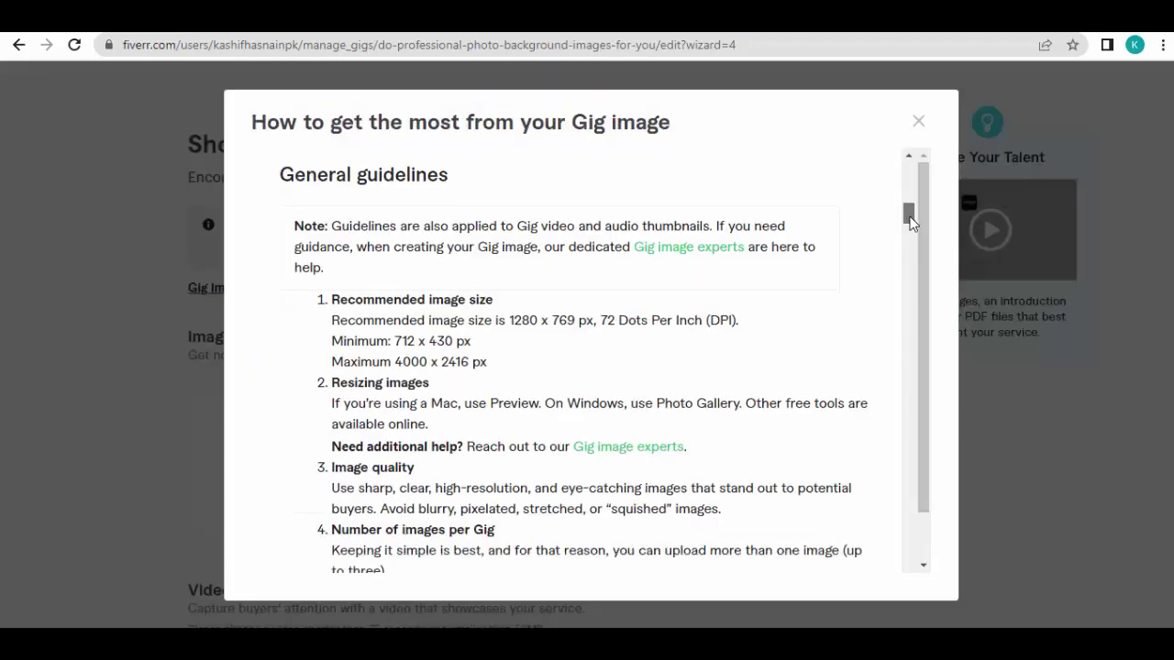
{"action": "scroll", "coordinate": [911, 225], "scroll_direction": "down", "scroll_amount": 2}
{"action": "scroll", "coordinate": [910, 224], "scroll_direction": "down", "scroll_amount": 1}
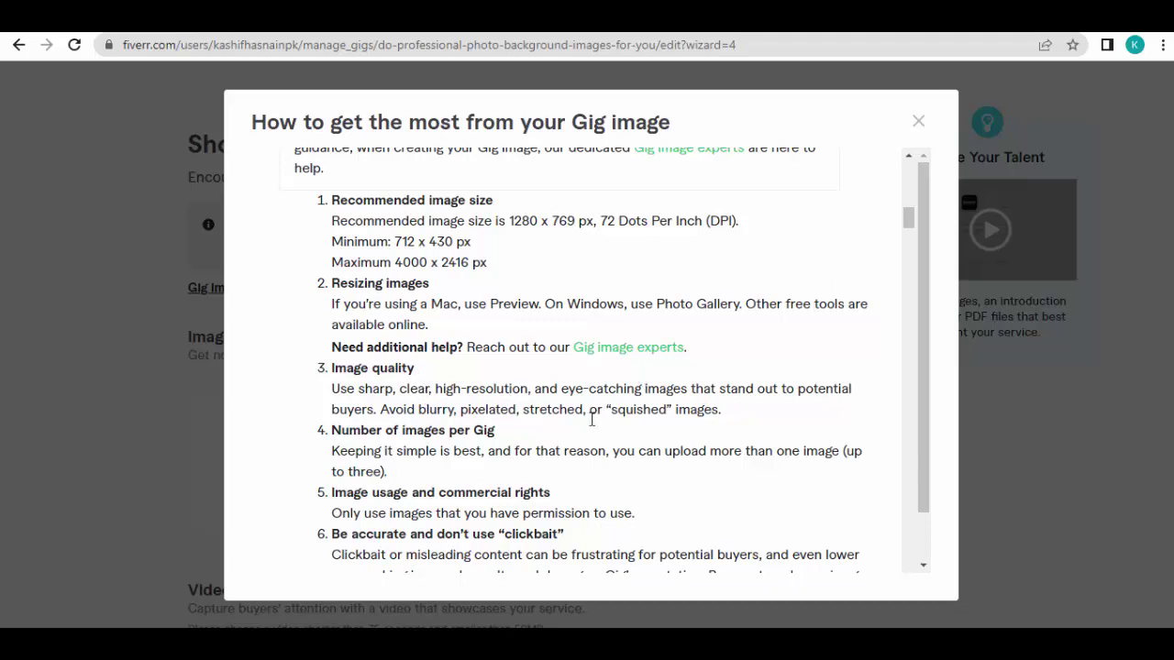
{"action": "scroll", "coordinate": [570, 518], "scroll_direction": "down", "scroll_amount": 3}
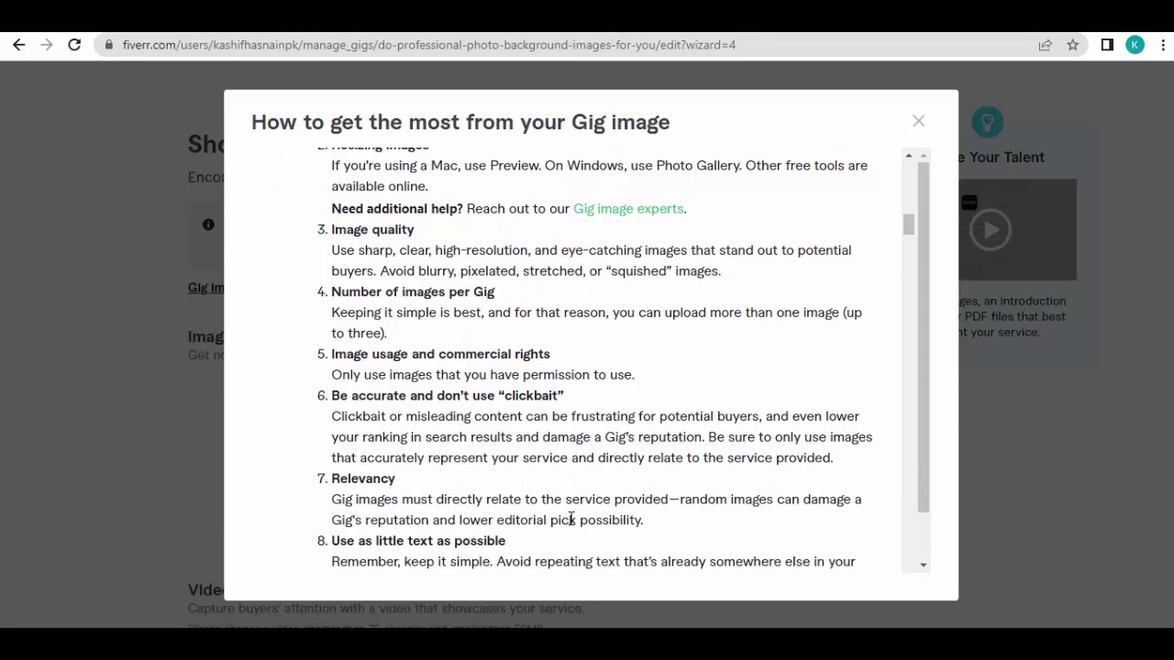
{"action": "scroll", "coordinate": [570, 519], "scroll_direction": "down", "scroll_amount": 8}
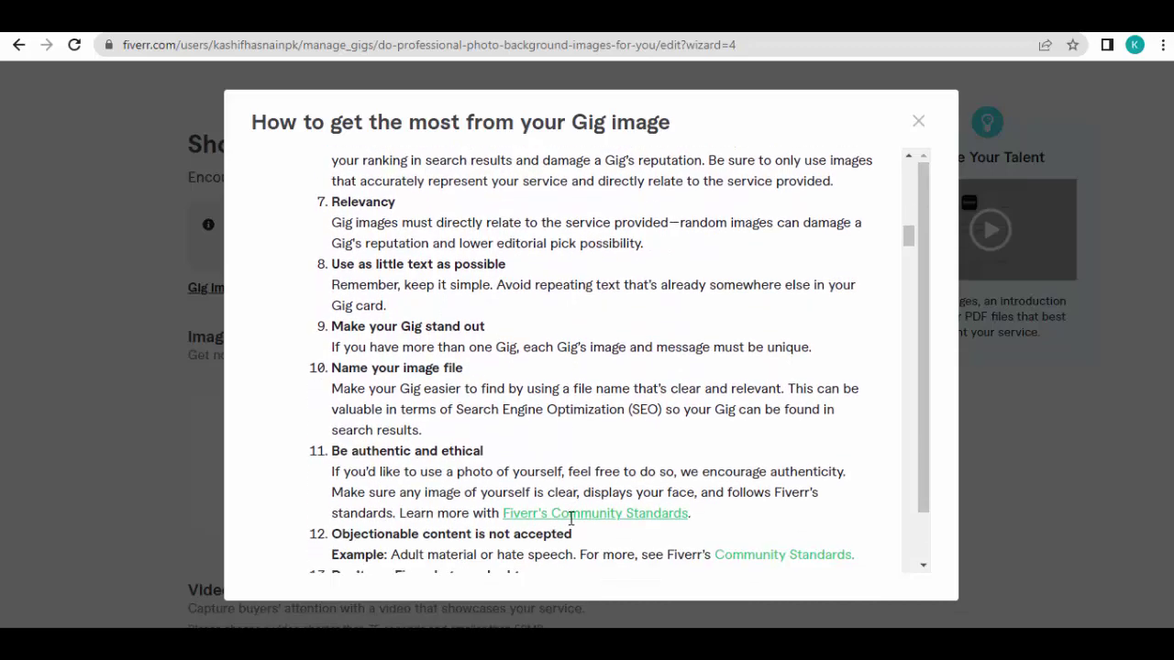
{"action": "scroll", "coordinate": [571, 519], "scroll_direction": "down", "scroll_amount": 5}
{"action": "scroll", "coordinate": [570, 519], "scroll_direction": "up", "scroll_amount": 4}
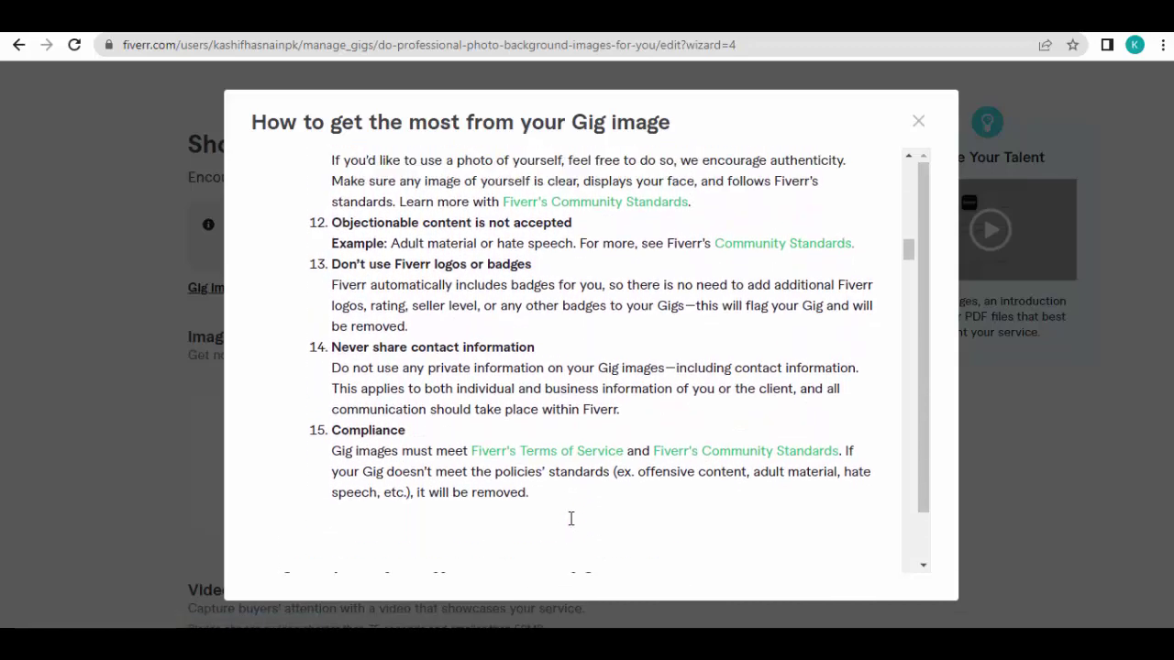
{"action": "scroll", "coordinate": [571, 519], "scroll_direction": "up", "scroll_amount": 15}
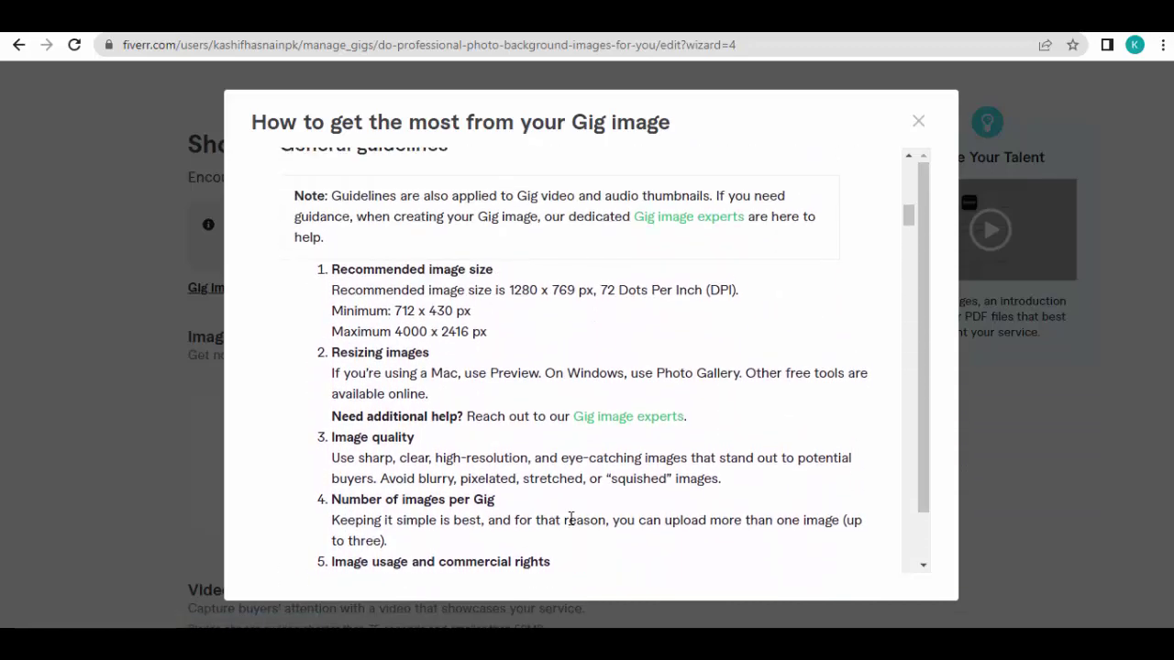
{"action": "left_click_drag", "start_coordinate": [510, 324], "coordinate": [593, 326]}
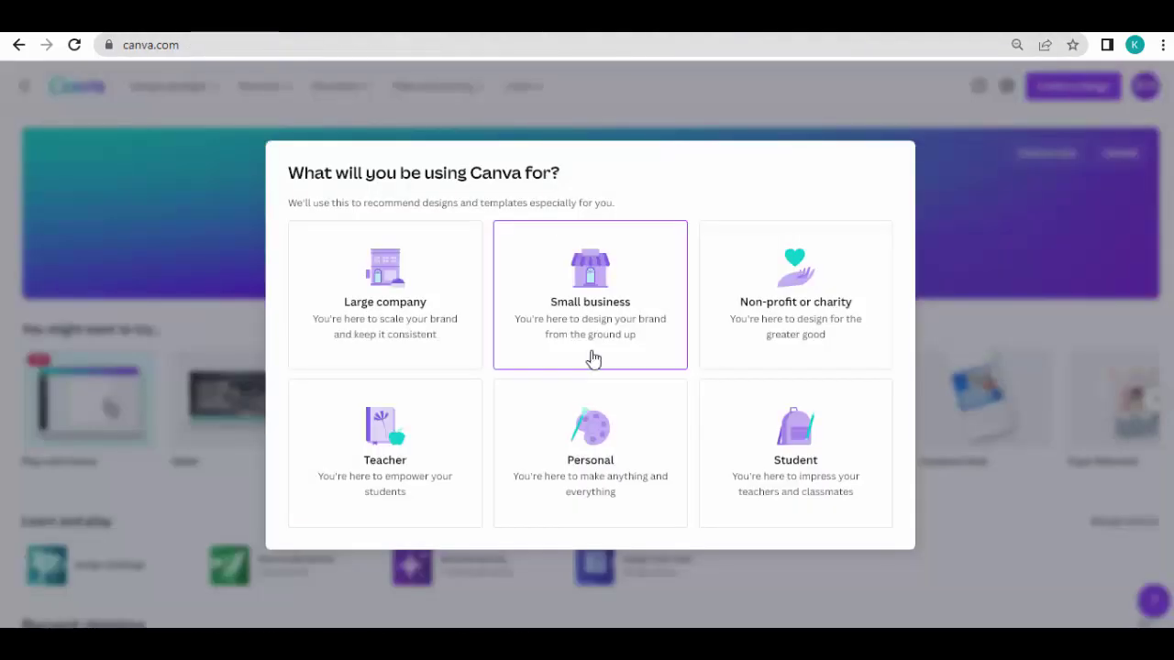
Switch to Canva, finish its welcome prompts with Personal use and no Pro trial, and open the design search.
{"action": "left_click", "coordinate": [598, 438]}
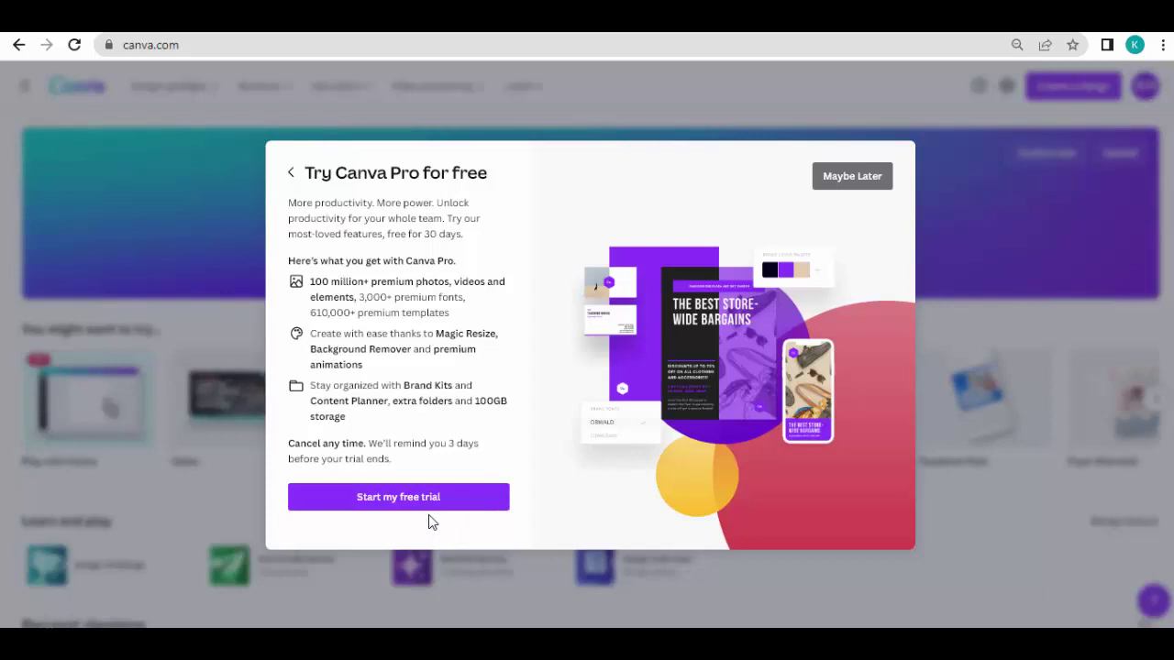
{"action": "left_click", "coordinate": [852, 178]}
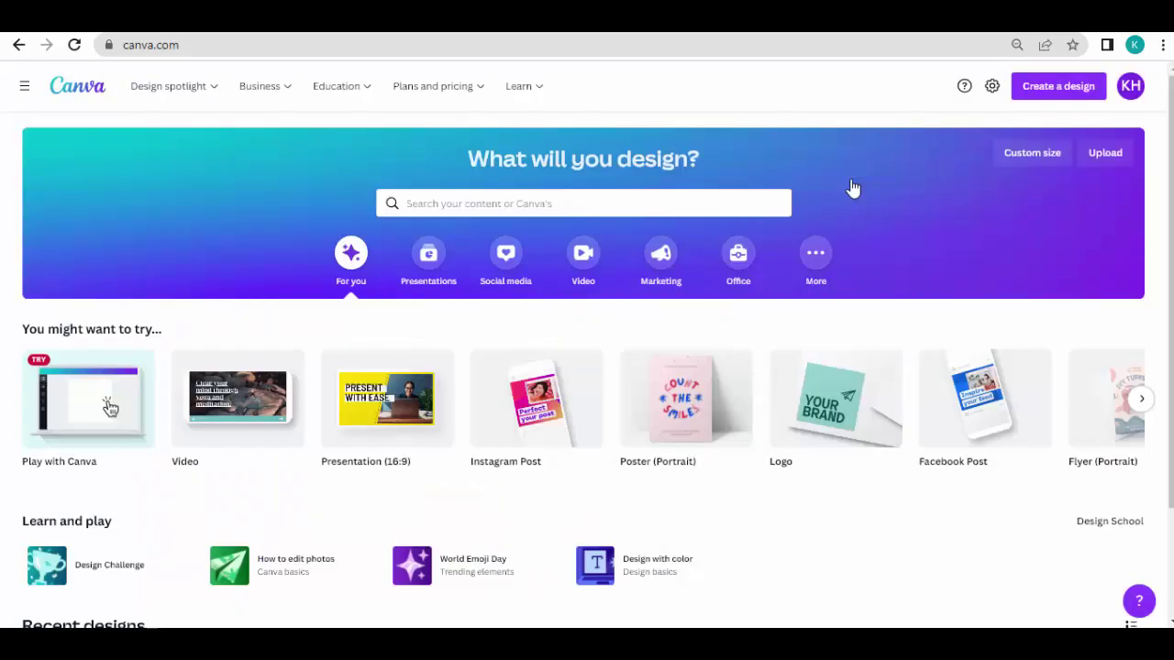
{"action": "left_click", "coordinate": [523, 203]}
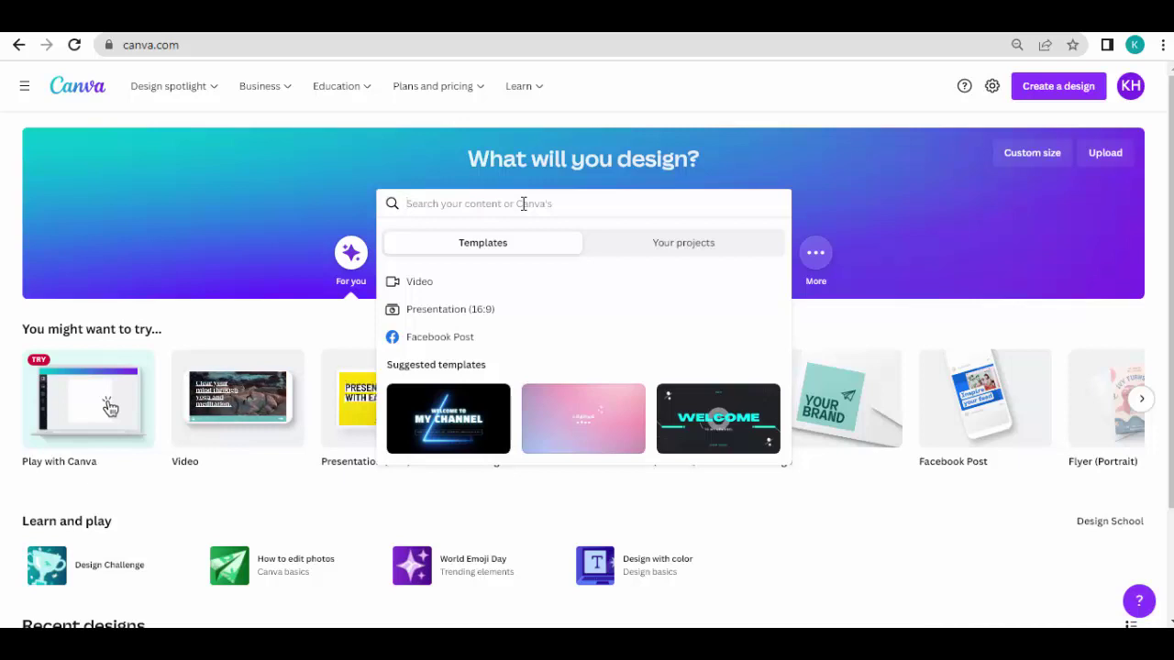
{"action": "type", "text": "fiverr"}
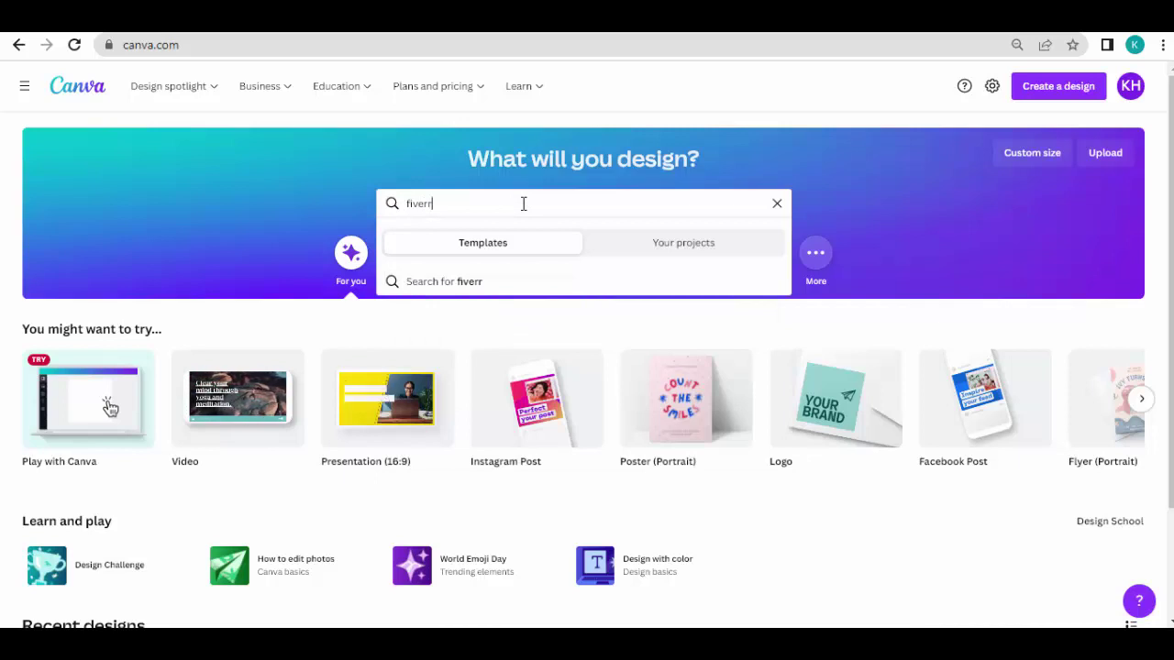
{"action": "key", "text": "BackSpace"}
{"action": "key", "text": "BackSpace"}
{"action": "key", "text": "BackSpace"}
{"action": "key", "text": "BackSpace"}
{"action": "key", "text": "BackSpace"}
{"action": "key", "text": "BackSpace"}
{"action": "type", "text": "facebook"}
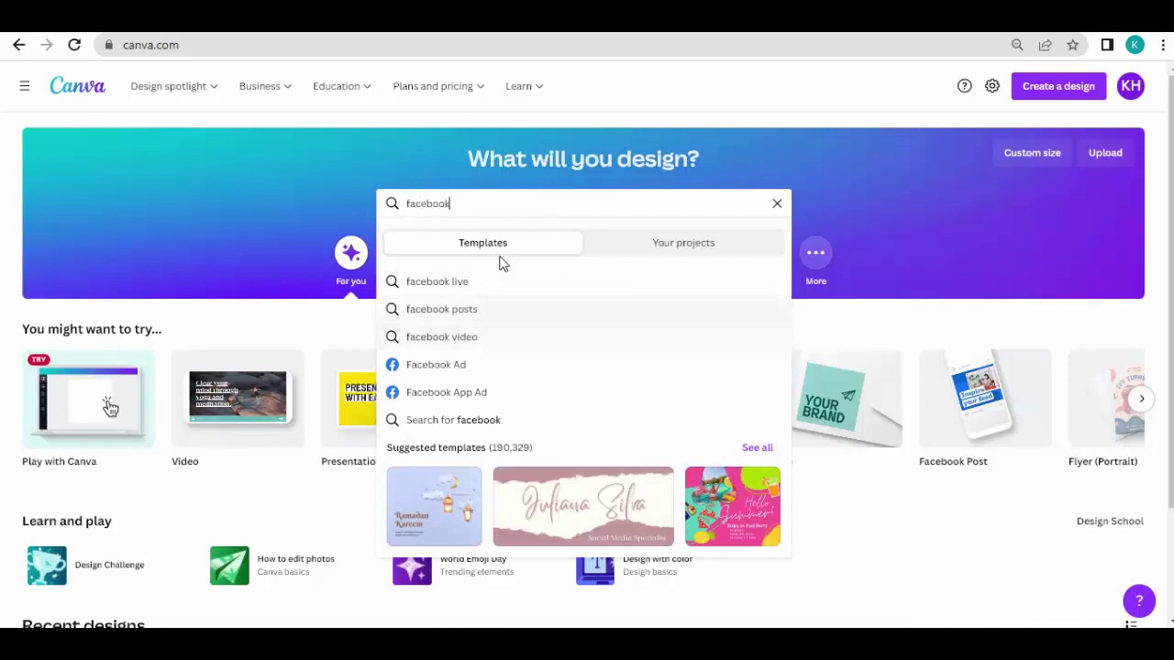
{"action": "key", "text": "BackSpace"}
{"action": "key", "text": "BackSpace"}
{"action": "key", "text": "BackSpace"}
{"action": "key", "text": "BackSpace"}
{"action": "key", "text": "BackSpace"}
{"action": "key", "text": "BackSpace"}
{"action": "key", "text": "BackSpace"}
{"action": "key", "text": "BackSpace"}
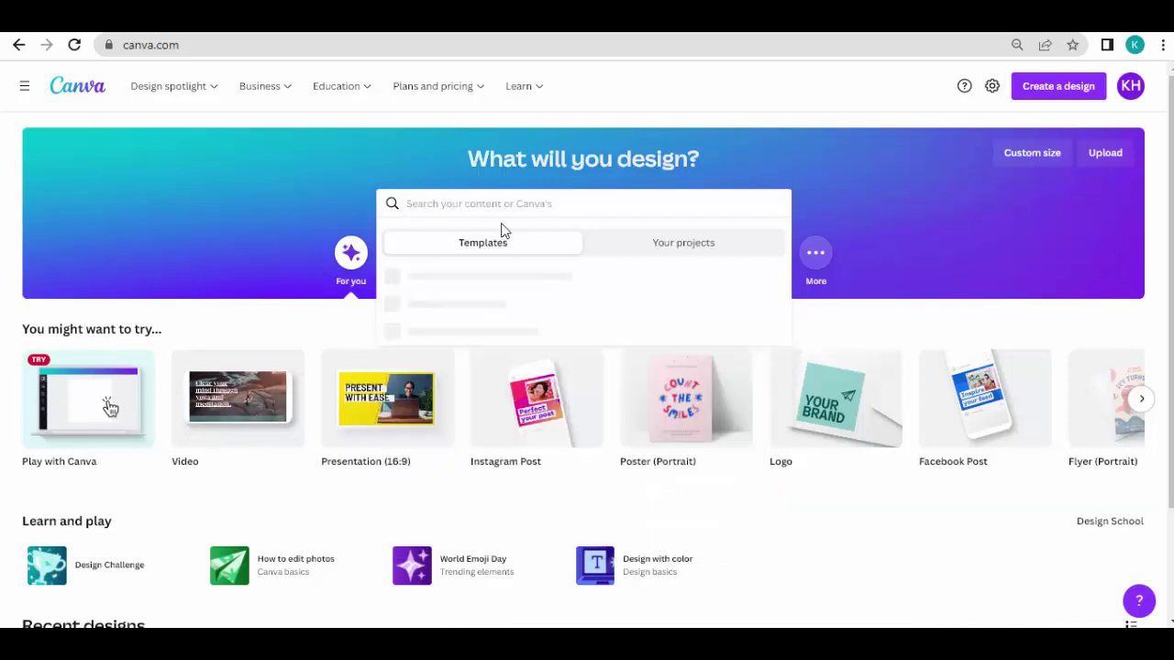
{"action": "type", "text": "youtube"}
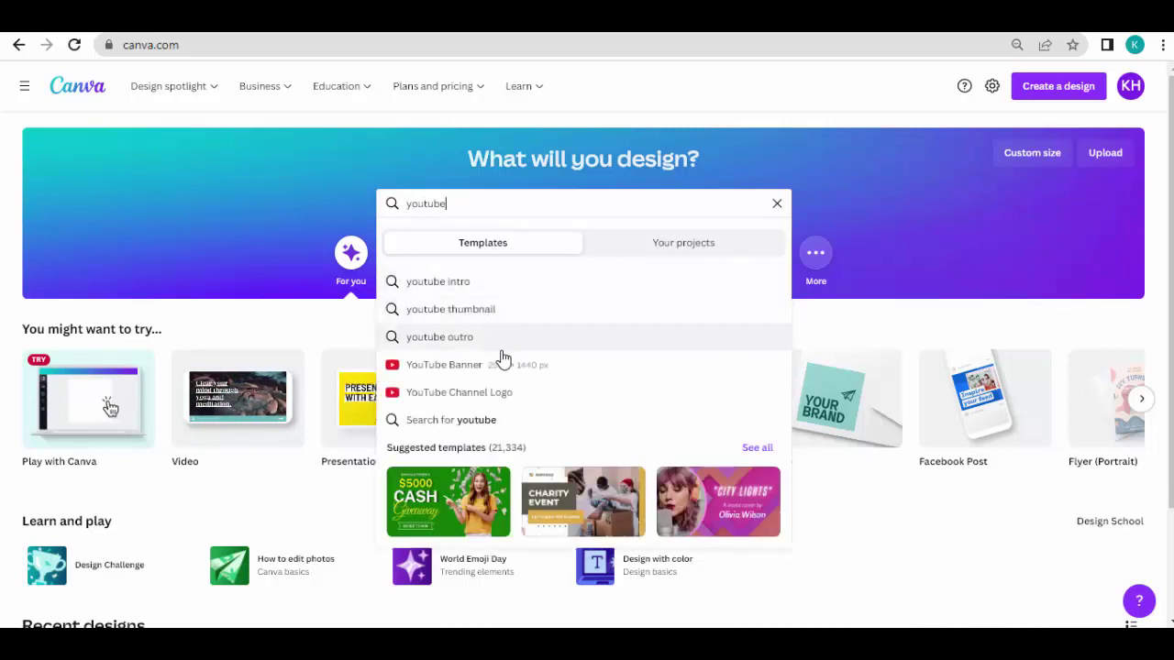
{"action": "key", "text": "BackSpace"}
{"action": "key", "text": "BackSpace"}
{"action": "key", "text": "BackSpace"}
{"action": "key", "text": "BackSpace"}
{"action": "key", "text": "BackSpace"}
{"action": "key", "text": "BackSpace"}
{"action": "key", "text": "BackSpace"}
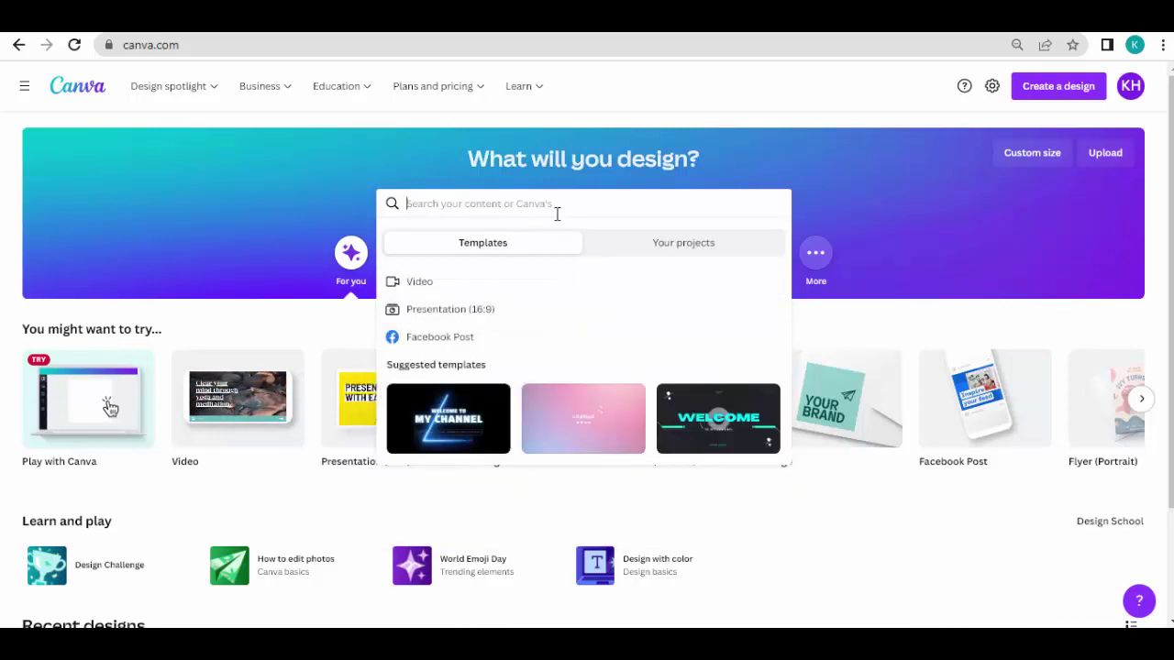
{"action": "left_click", "coordinate": [291, 325]}
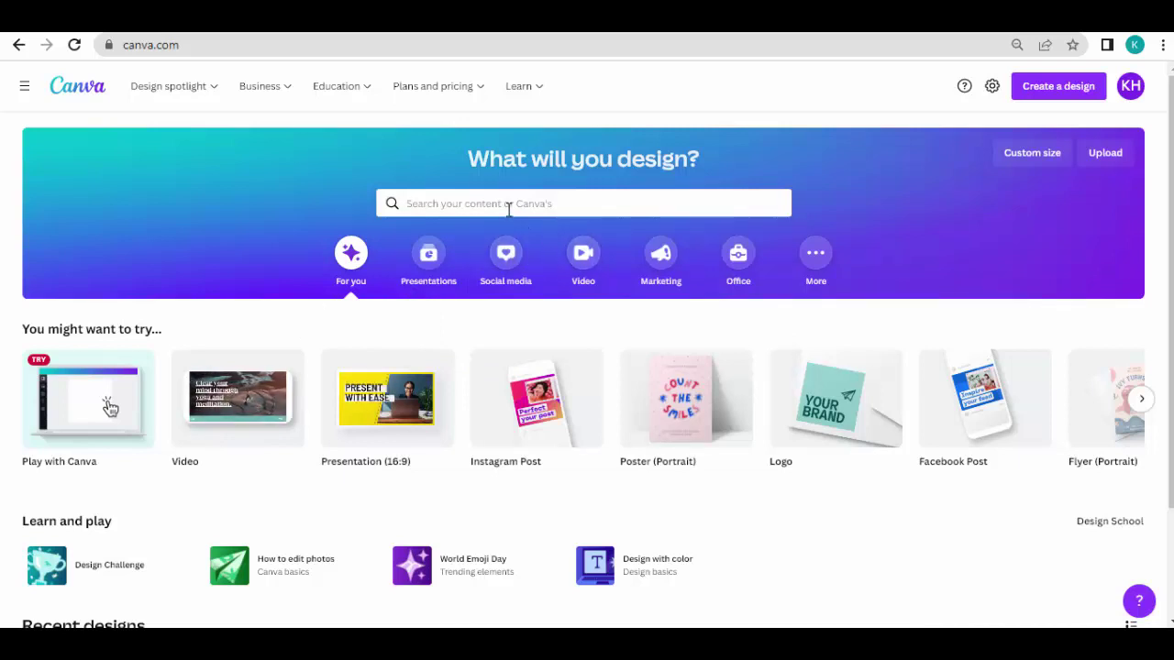
Create a new custom-size design 1280 px wide and 769 px high.
{"action": "left_click", "coordinate": [1035, 153]}
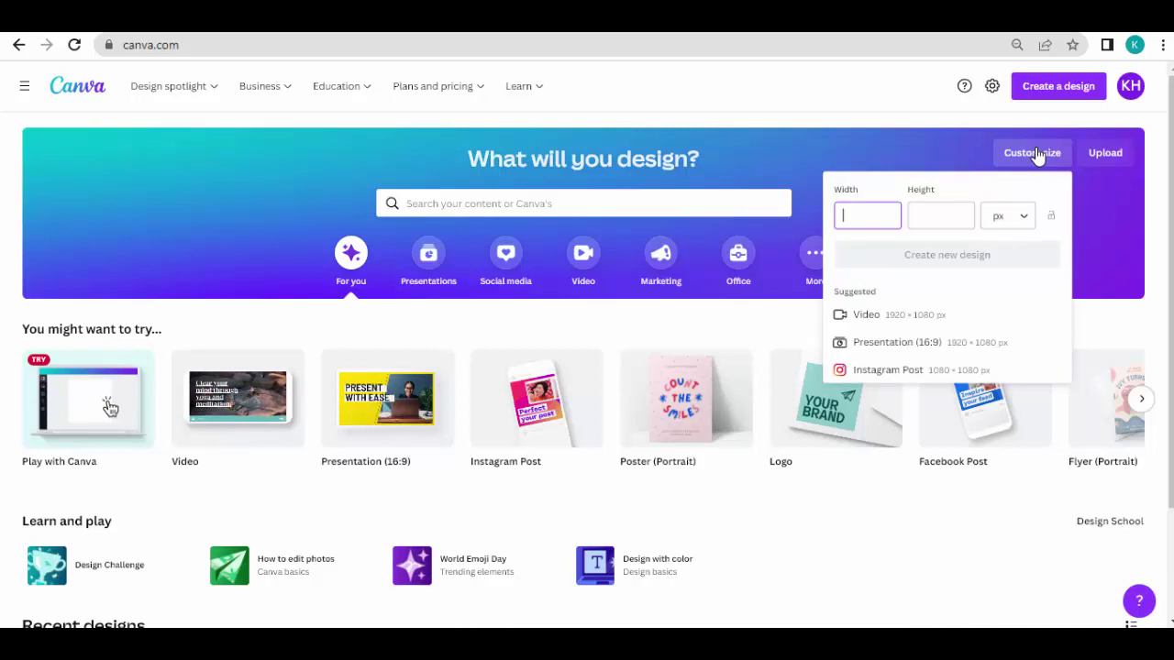
{"action": "type", "text": "1280"}
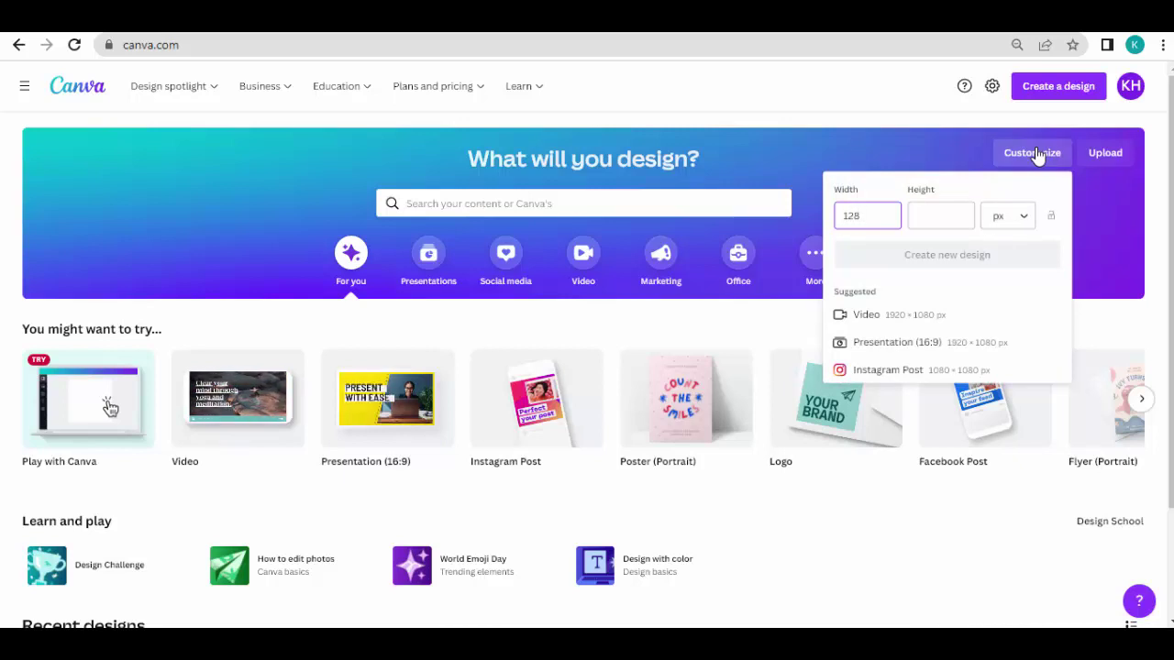
{"action": "left_click", "coordinate": [952, 214]}
{"action": "type", "text": "769"}
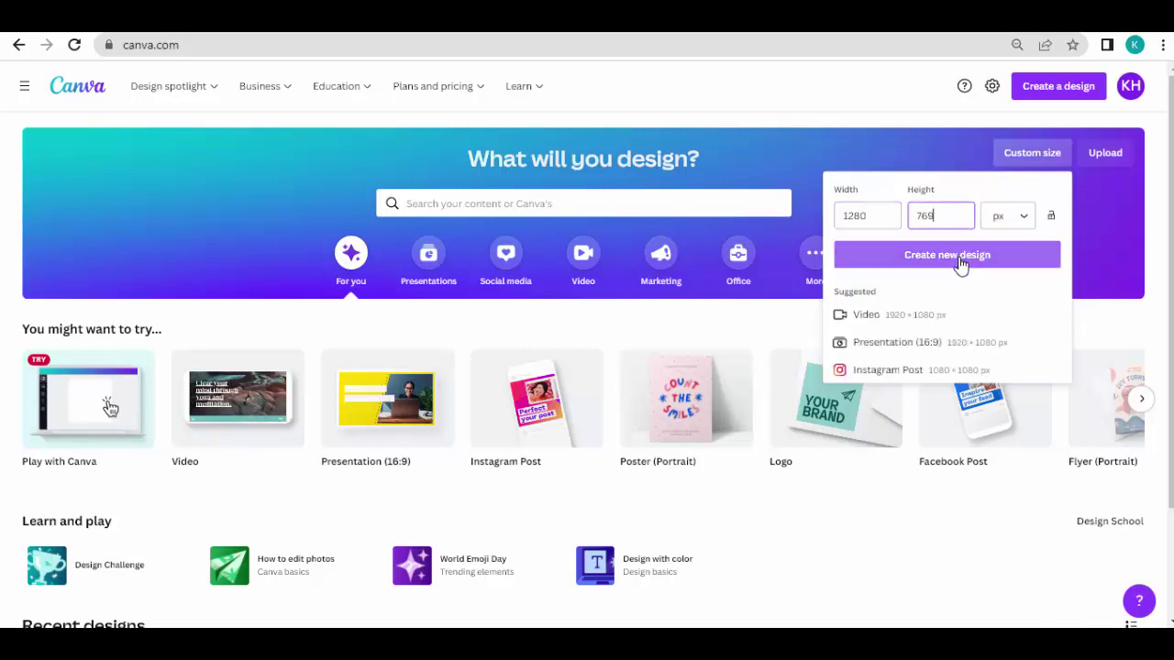
{"action": "left_click", "coordinate": [947, 255]}
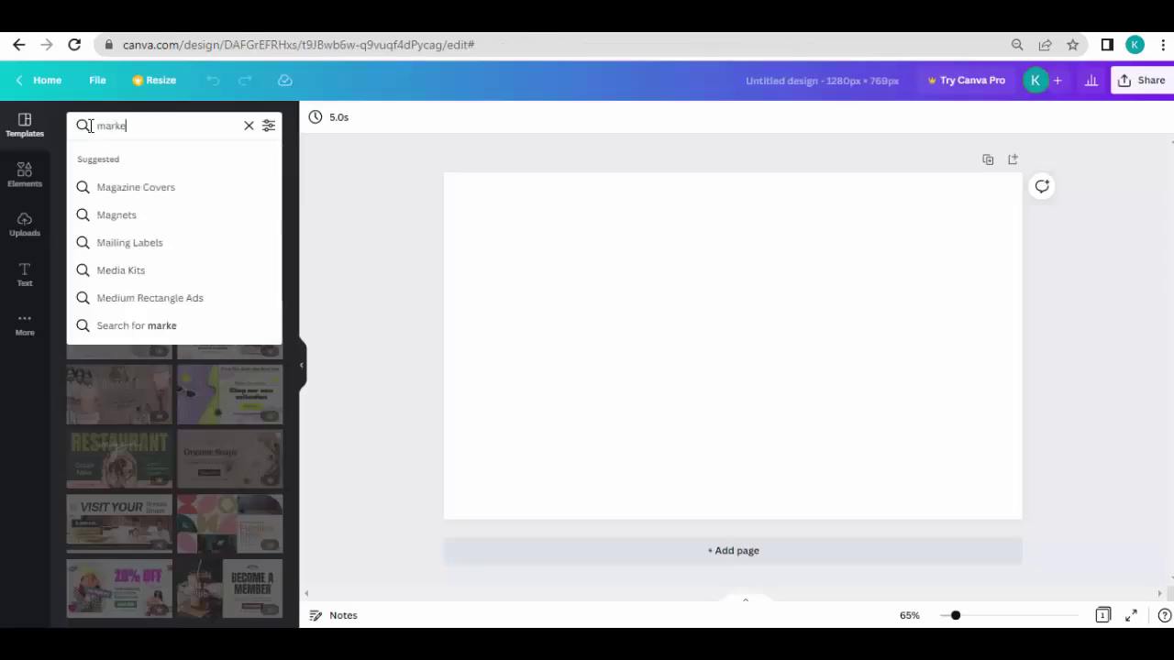
{"action": "type", "text": "ting"}
{"action": "key", "text": "BackSpace"}
{"action": "key", "text": "BackSpace"}
{"action": "key", "text": "BackSpace"}
{"action": "key", "text": "BackSpace"}
{"action": "key", "text": "BackSpace"}
{"action": "key", "text": "BackSpace"}
{"action": "key", "text": "BackSpace"}
{"action": "key", "text": "BackSpace"}
{"action": "key", "text": "BackSpace"}
Search the templates for "designing" and apply the red and pink "Design Thumbnails Like a Pro" template.
{"action": "type", "text": "designing"}
{"action": "key", "text": "Return"}
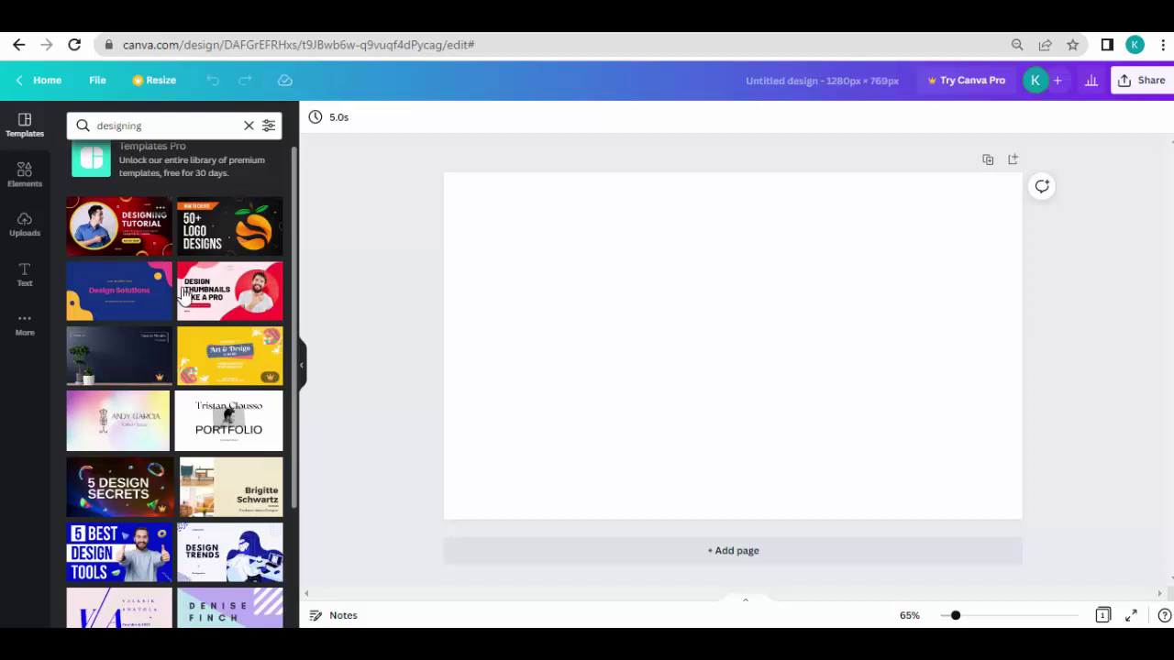
{"action": "left_click", "coordinate": [201, 313]}
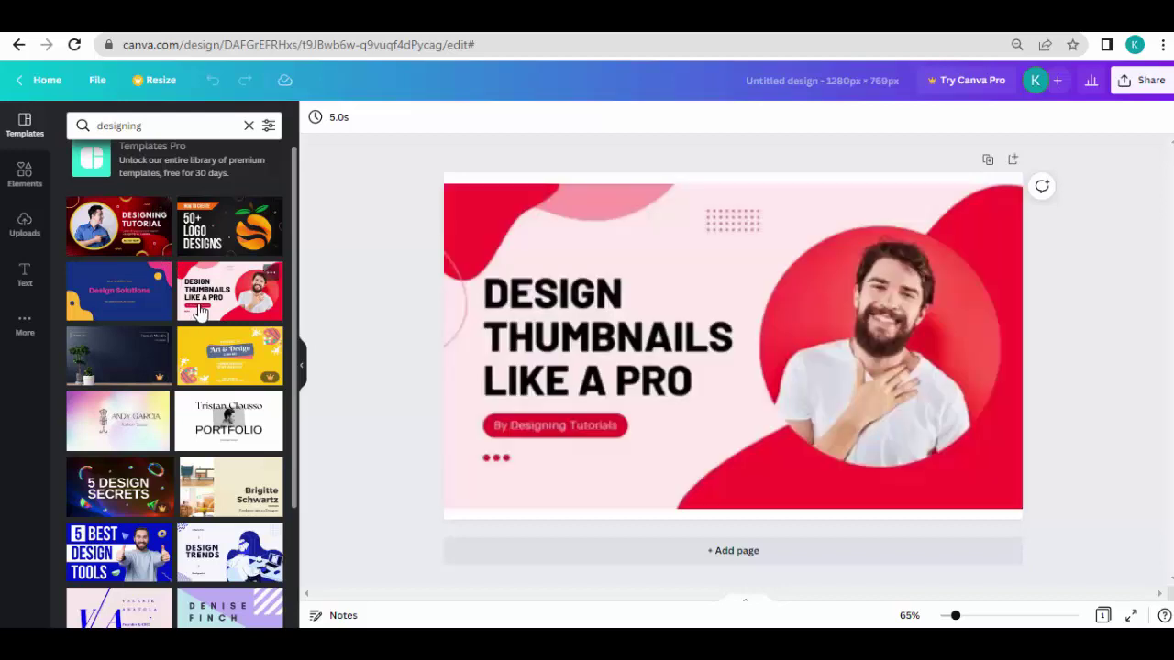
Replace "DESIGN THUMBNAILS" in the heading with "REMOVE BACKGROUND" so it reads "REMOVE BACKGROUND LIKE A PRO".
{"action": "double_click", "coordinate": [551, 303]}
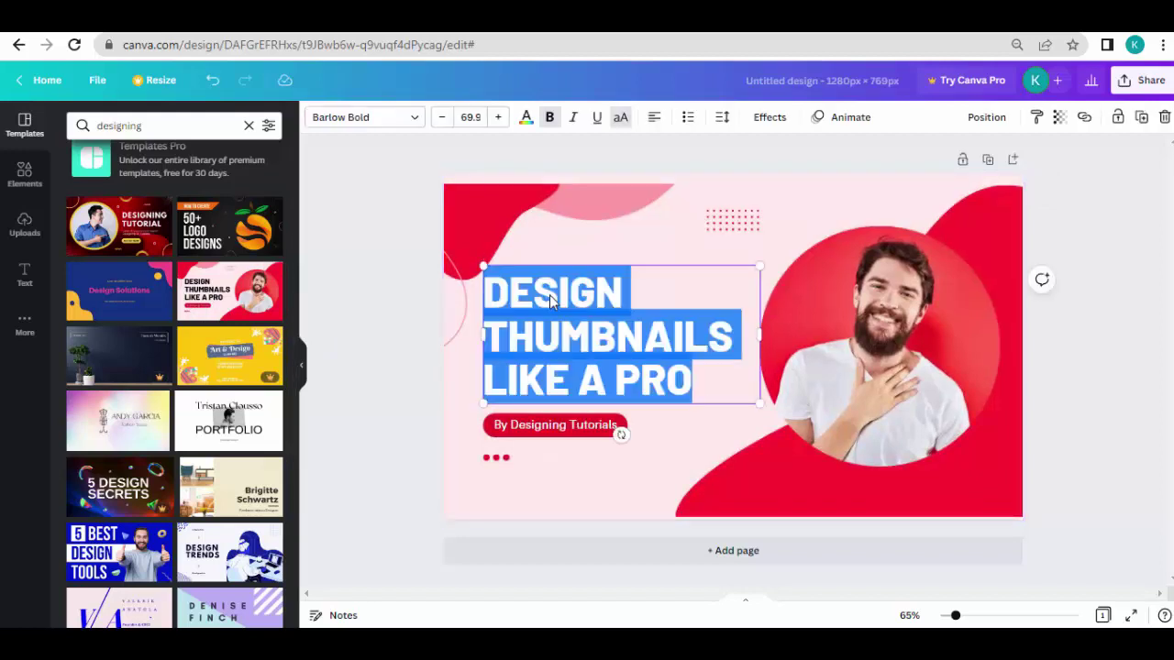
{"action": "key", "text": "Right"}
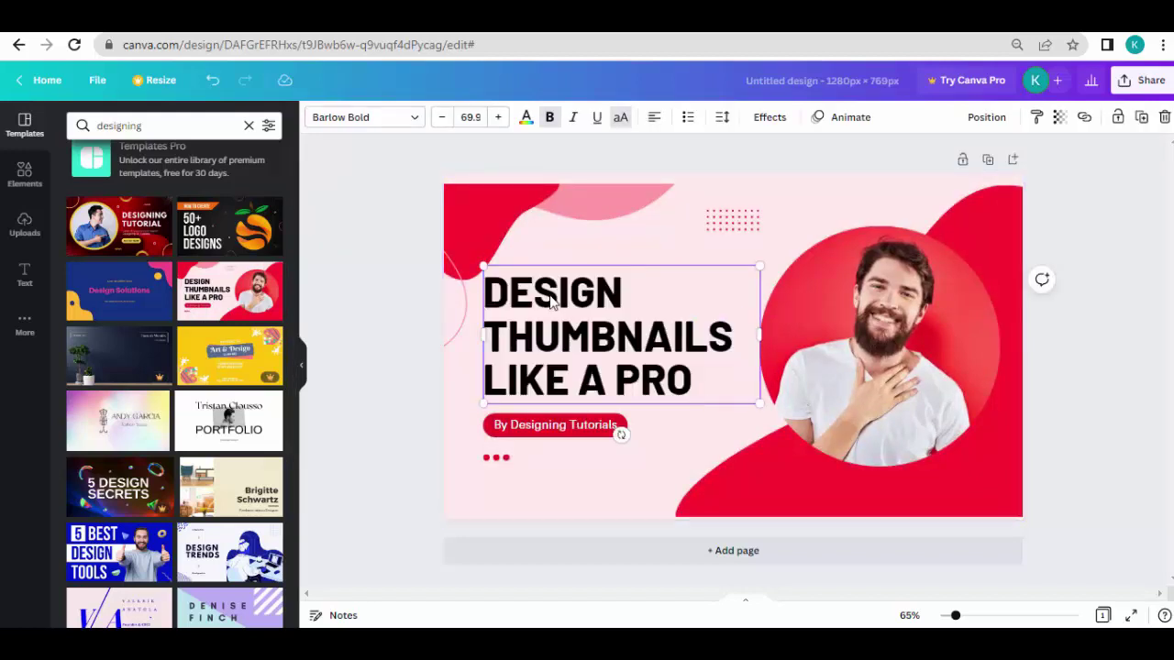
{"action": "left_click", "coordinate": [733, 339]}
{"action": "key", "text": "BackSpace"}
{"action": "key", "text": "BackSpace"}
{"action": "key", "text": "BackSpace"}
{"action": "key", "text": "BackSpace"}
{"action": "key", "text": "BackSpace"}
{"action": "key", "text": "BackSpace"}
{"action": "key", "text": "BackSpace"}
{"action": "key", "text": "BackSpace"}
{"action": "key", "text": "BackSpace"}
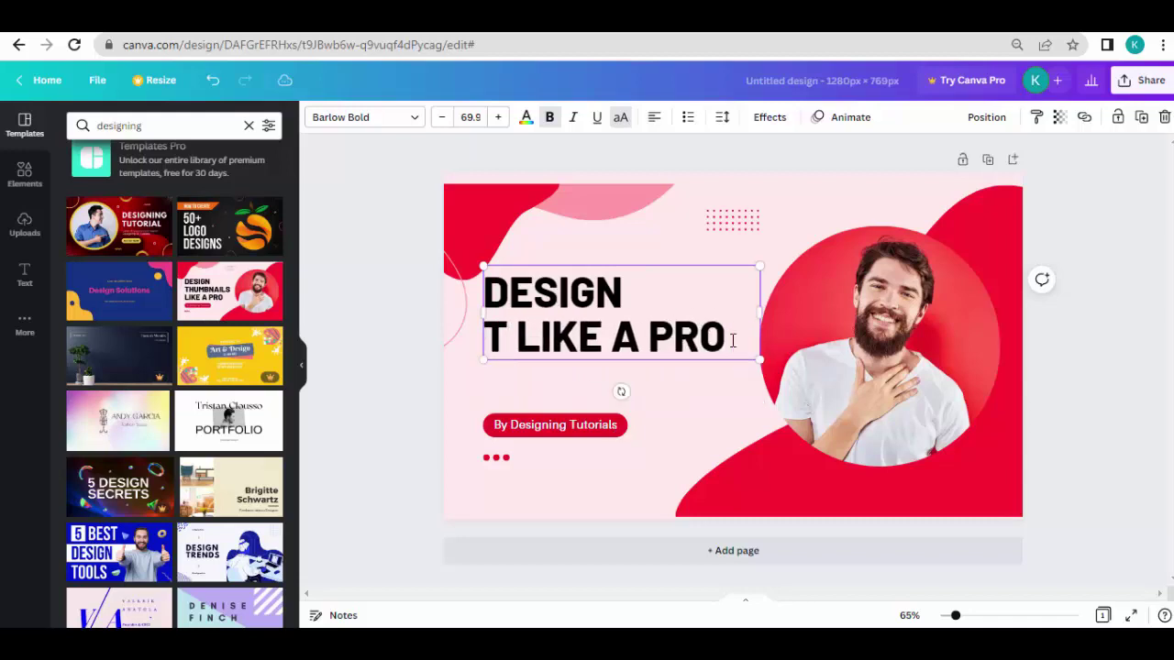
{"action": "key", "text": "BackSpace"}
{"action": "key", "text": "BackSpace"}
{"action": "key", "text": "BackSpace"}
{"action": "key", "text": "BackSpace"}
{"action": "key", "text": "BackSpace"}
{"action": "key", "text": "BackSpace"}
{"action": "key", "text": "BackSpace"}
{"action": "key", "text": "BackSpace"}
{"action": "type", "text": "REMO"}
{"action": "type", "text": "VE BACK"}
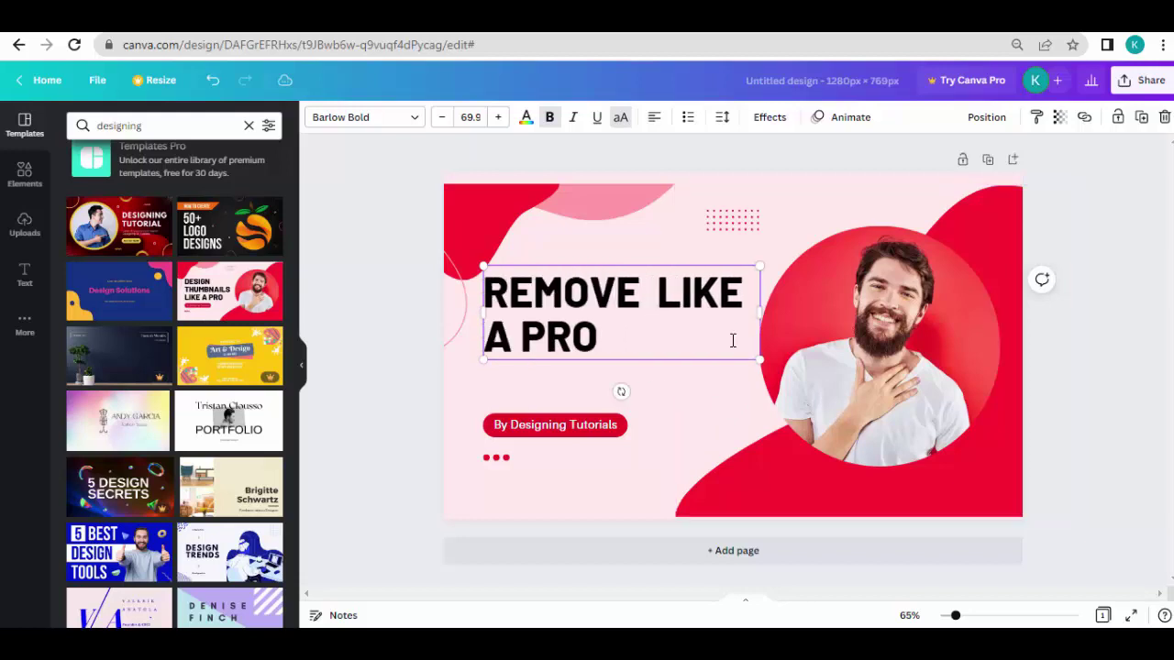
{"action": "type", "text": "GROUND"}
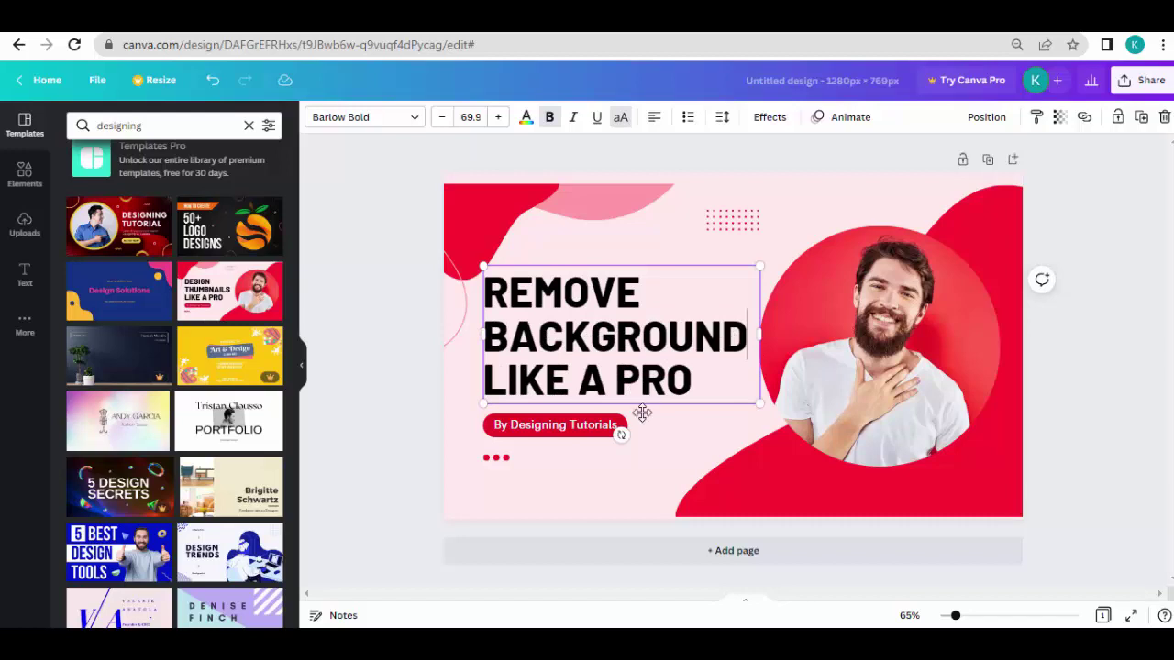
Change the text on the red label below the heading to "By" followed by the seller's full name.
{"action": "left_click", "coordinate": [562, 427]}
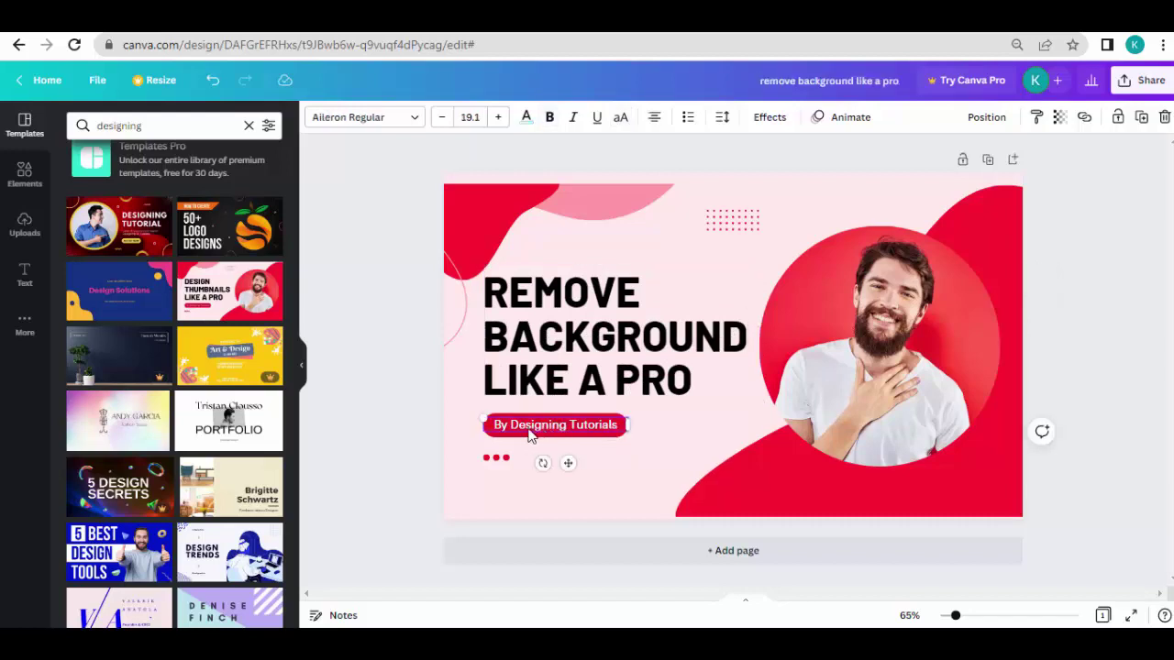
{"action": "double_click", "coordinate": [516, 429]}
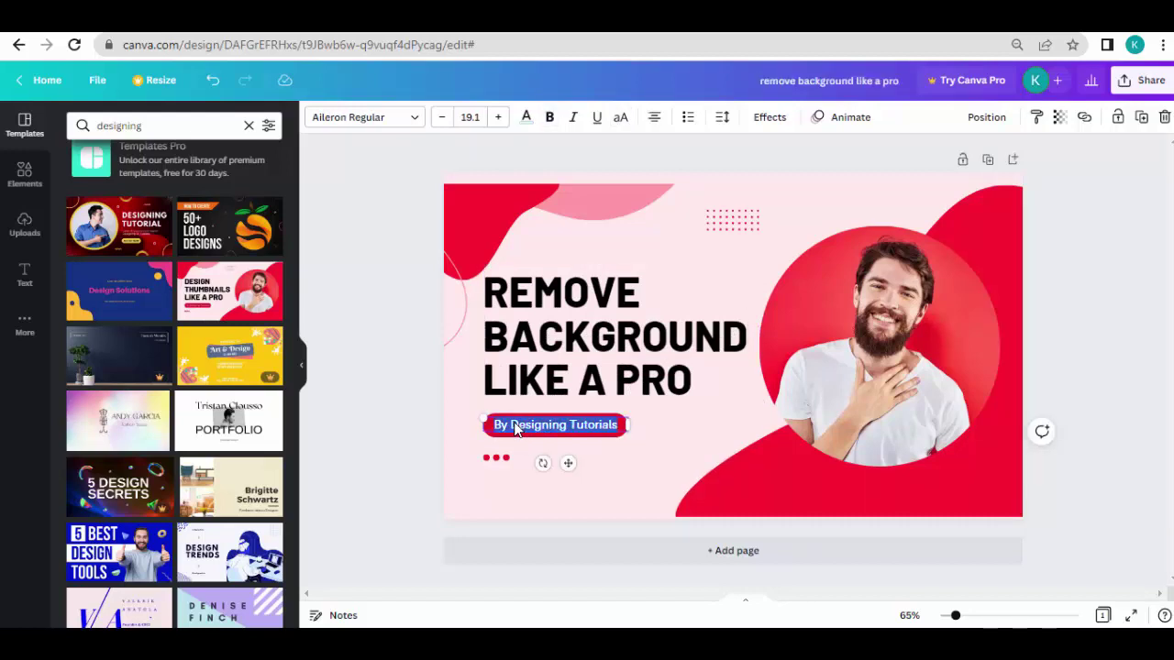
{"action": "type", "text": "by"}
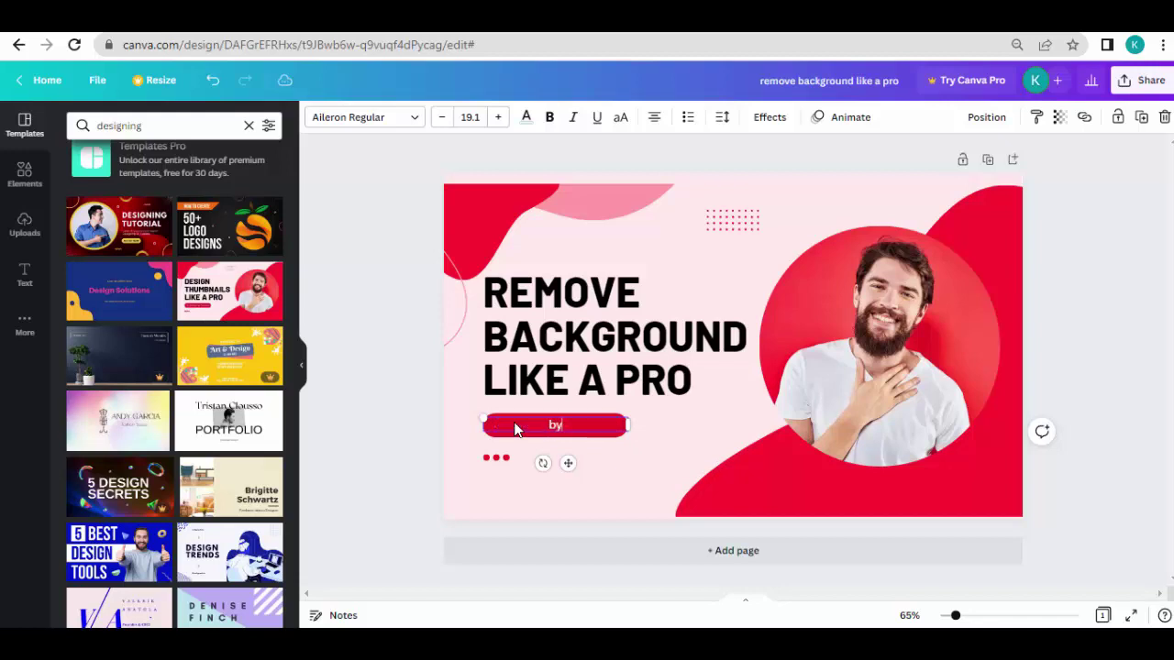
{"action": "key", "text": "BackSpace"}
{"action": "type", "text": "By Kashif Hasnain"}
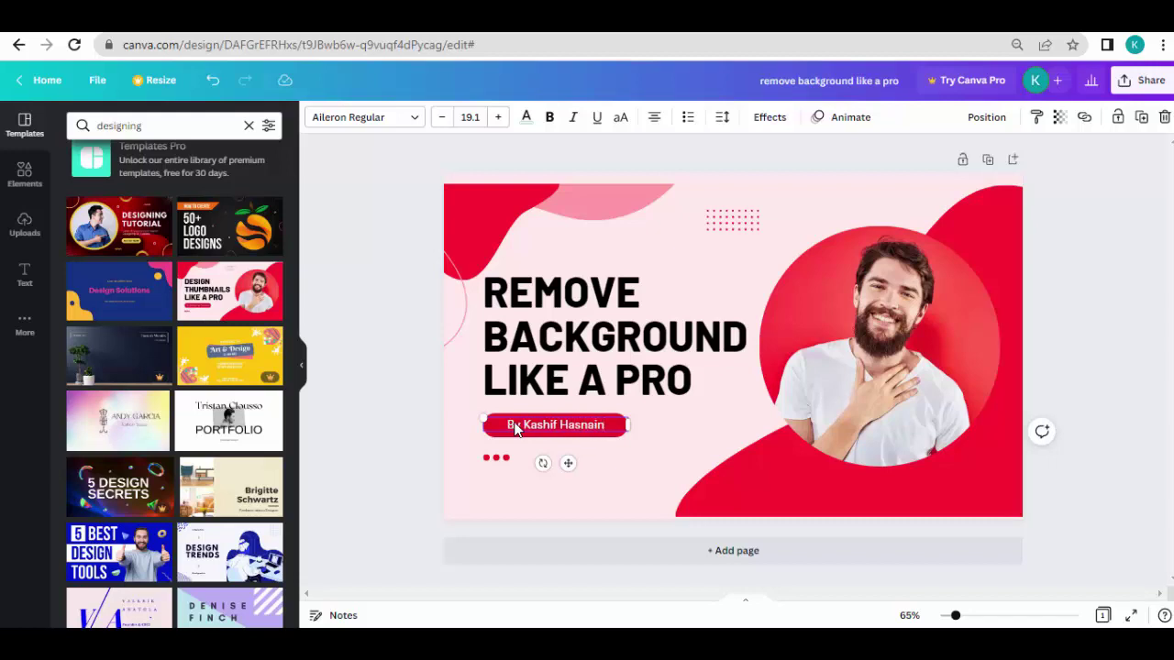
Delete the man's photo from the circular frame, upload DSC_7528-removebg-preview (1), and place that cut-out in the frame.
{"action": "left_click", "coordinate": [926, 395]}
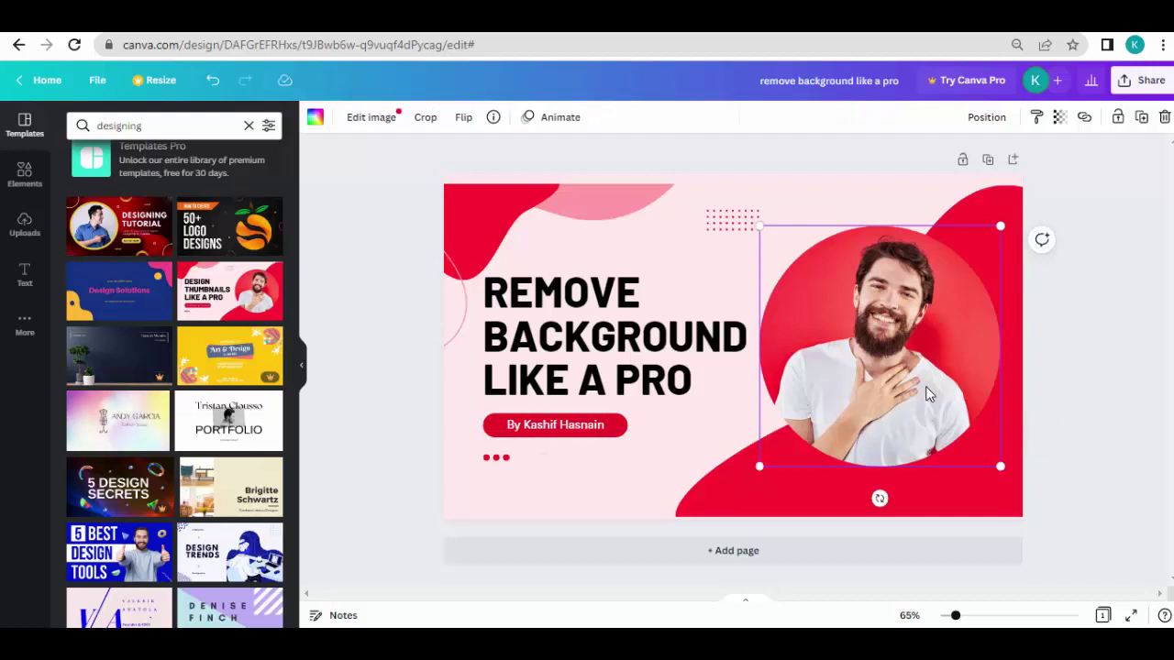
{"action": "key", "text": "Delete"}
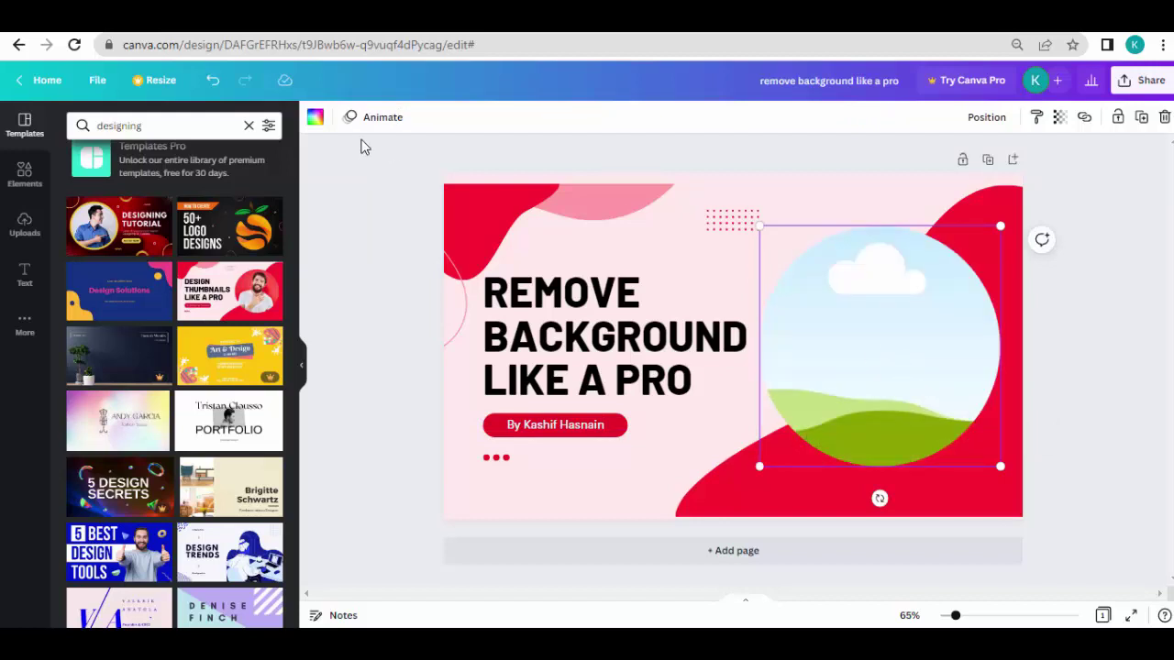
{"action": "left_click", "coordinate": [25, 226]}
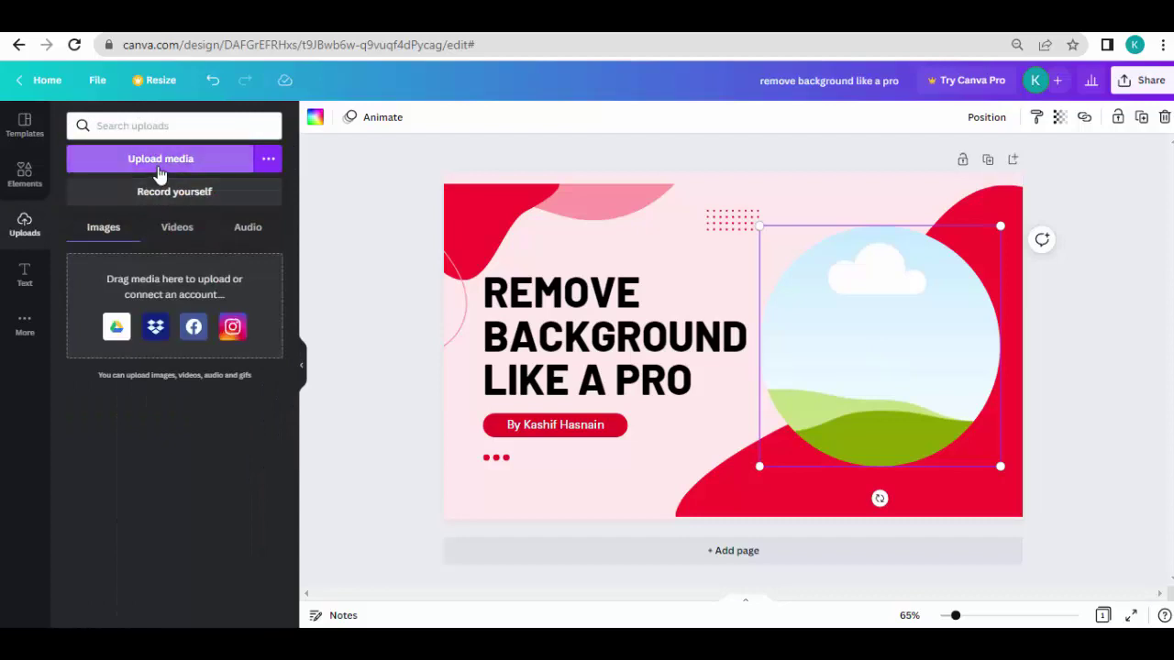
{"action": "left_click", "coordinate": [159, 170]}
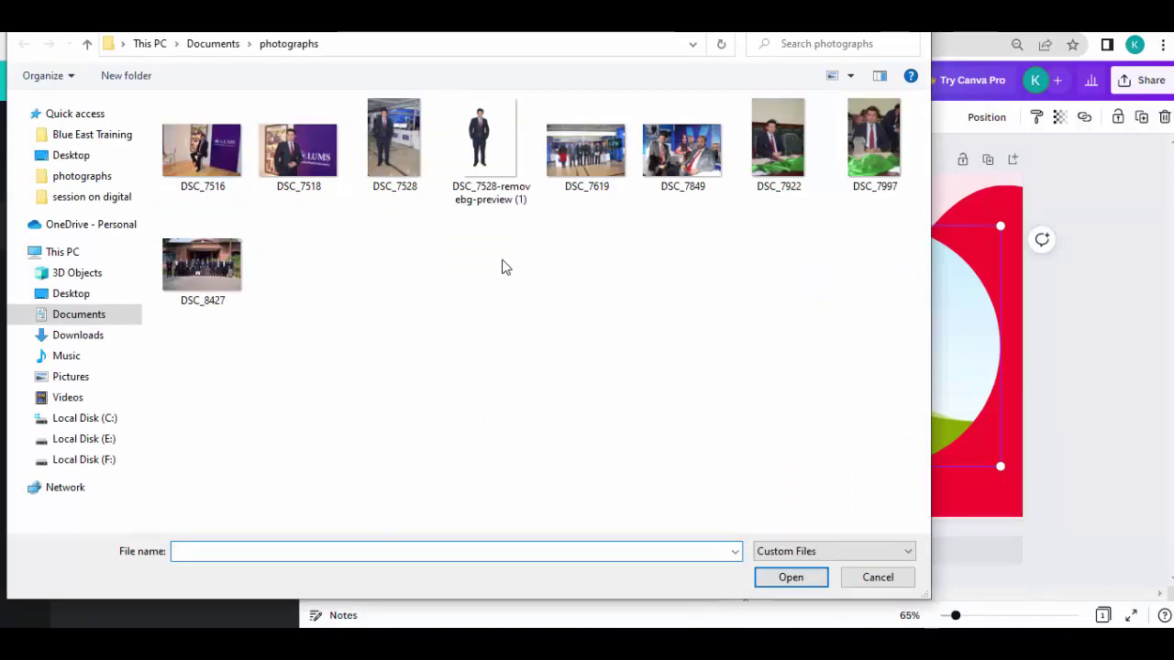
{"action": "double_click", "coordinate": [480, 138]}
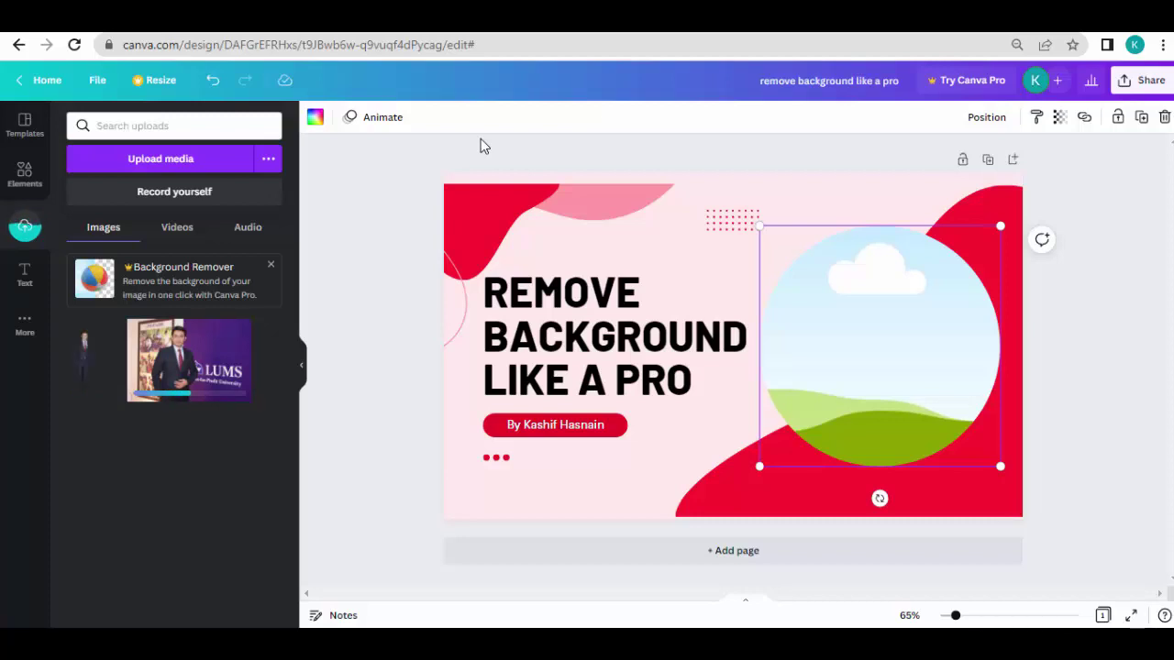
{"action": "left_click", "coordinate": [89, 364]}
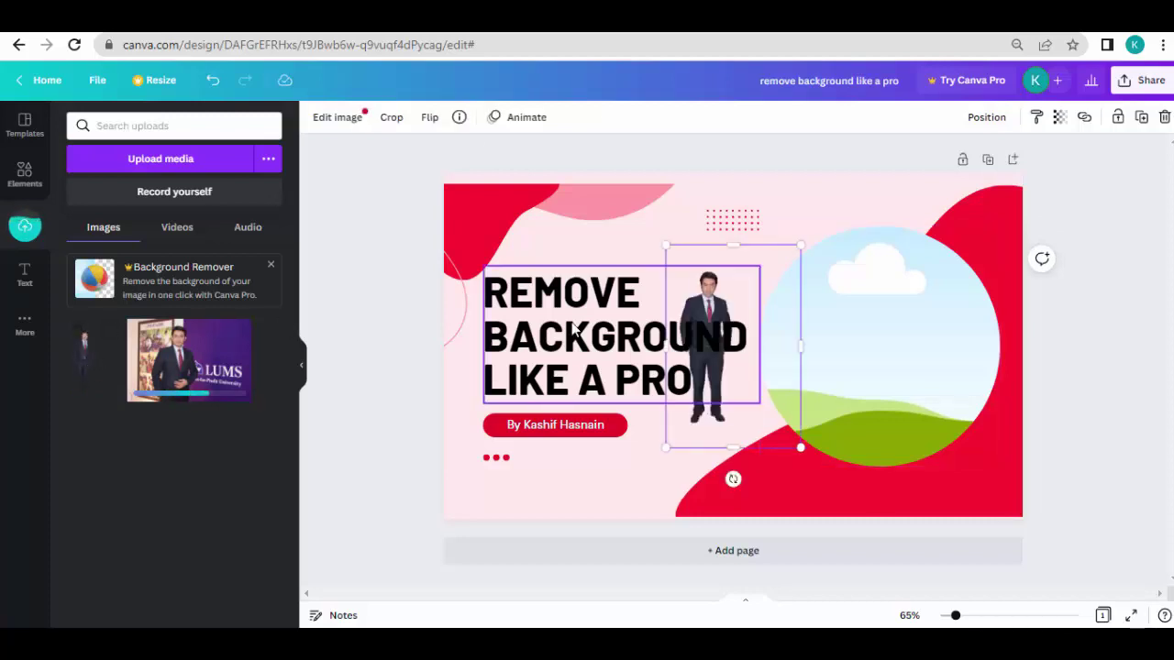
{"action": "left_click_drag", "start_coordinate": [773, 309], "coordinate": [929, 310]}
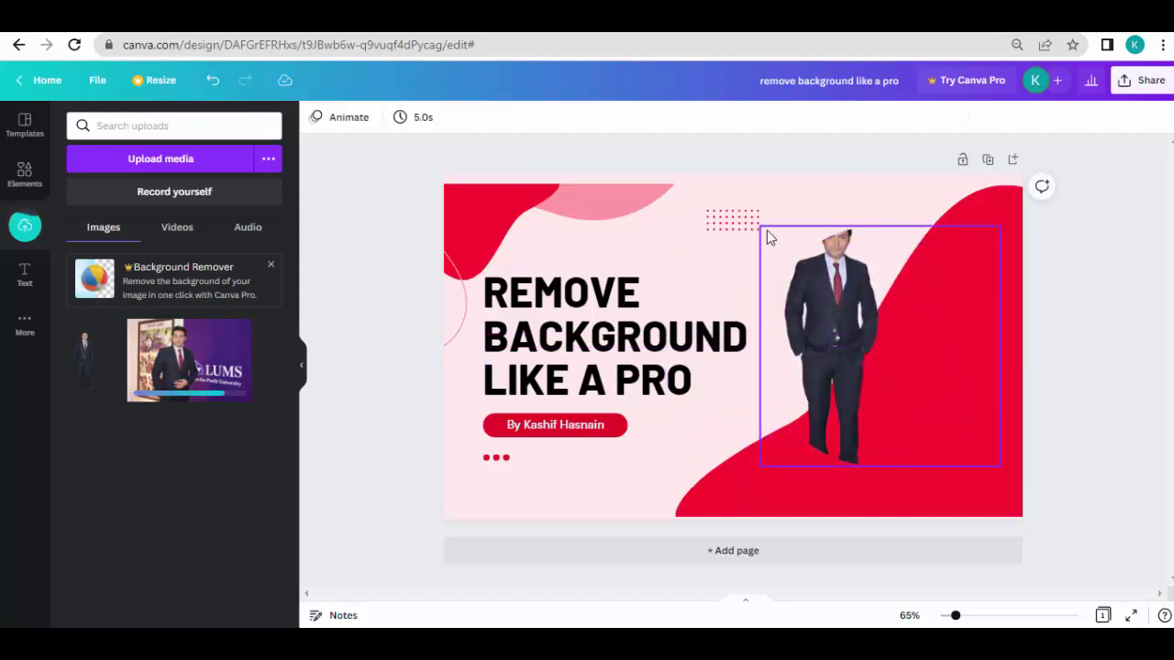
Enlarge and reposition the cut-out portrait inside the circular frame so the head and upper body fill it.
{"action": "double_click", "coordinate": [865, 393]}
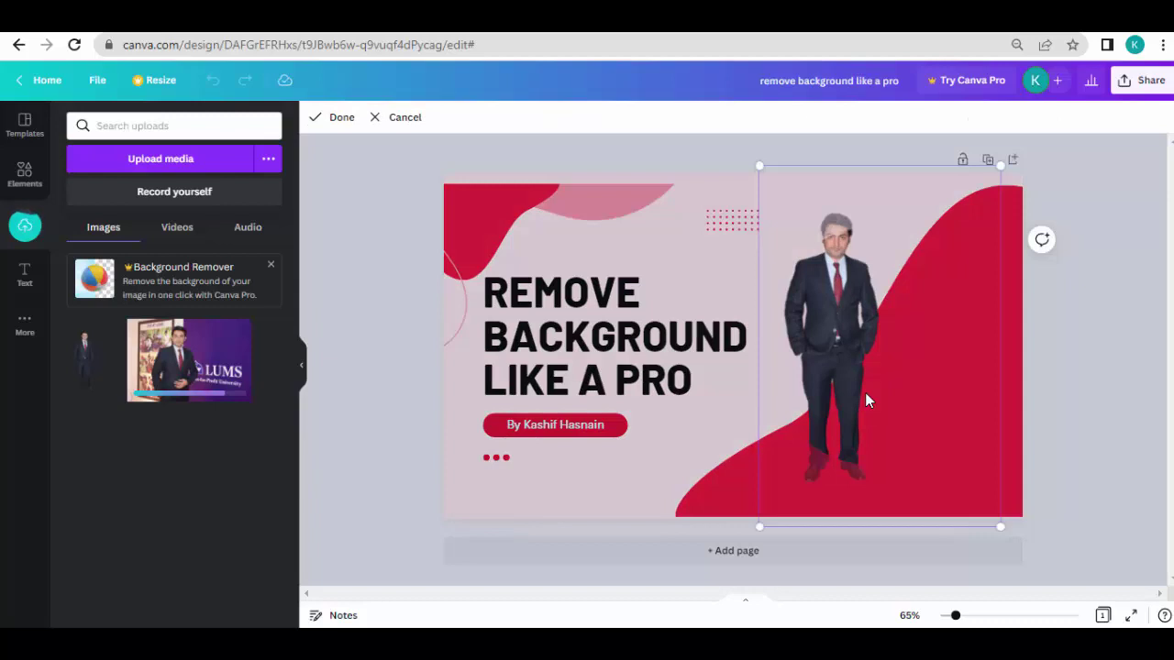
{"action": "left_click_drag", "start_coordinate": [1000, 165], "coordinate": [1139, 121]}
{"action": "left_click_drag", "start_coordinate": [878, 334], "coordinate": [898, 495]}
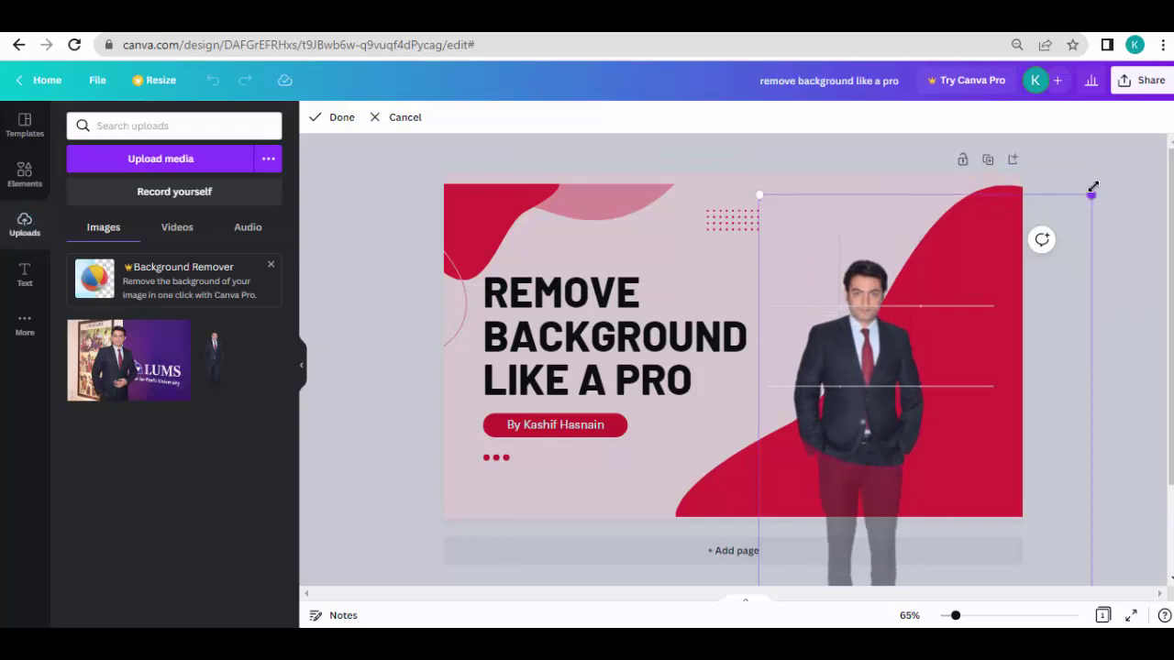
{"action": "left_click_drag", "start_coordinate": [1093, 187], "coordinate": [1138, 158]}
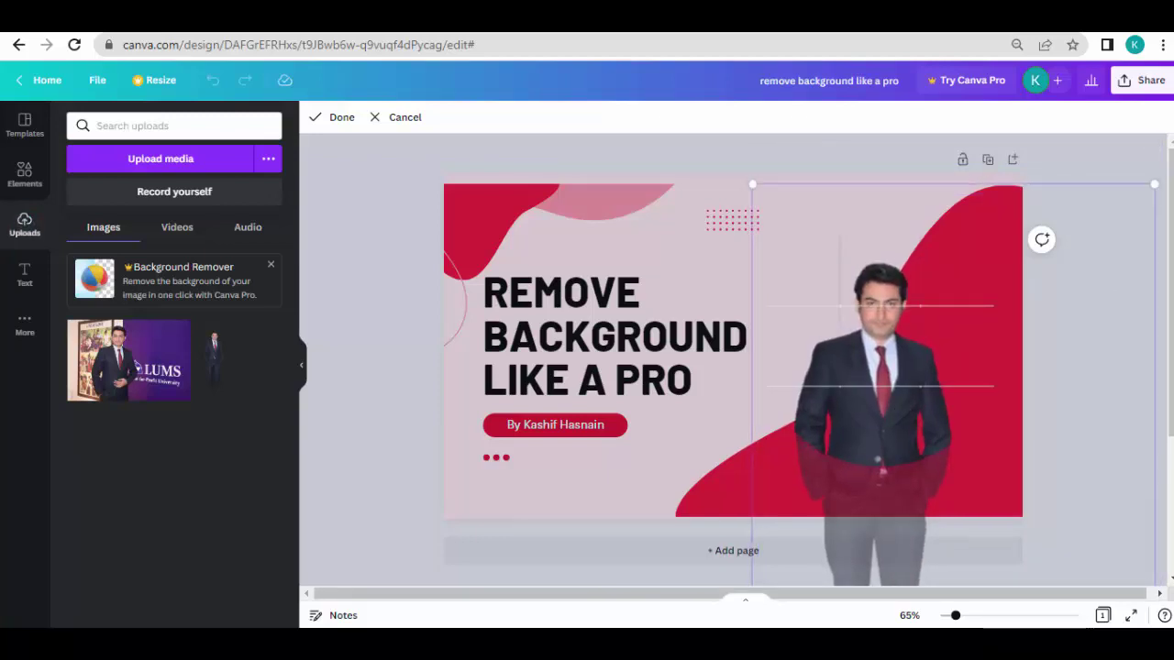
{"action": "left_click_drag", "start_coordinate": [752, 196], "coordinate": [592, 134]}
{"action": "left_click_drag", "start_coordinate": [930, 340], "coordinate": [983, 463]}
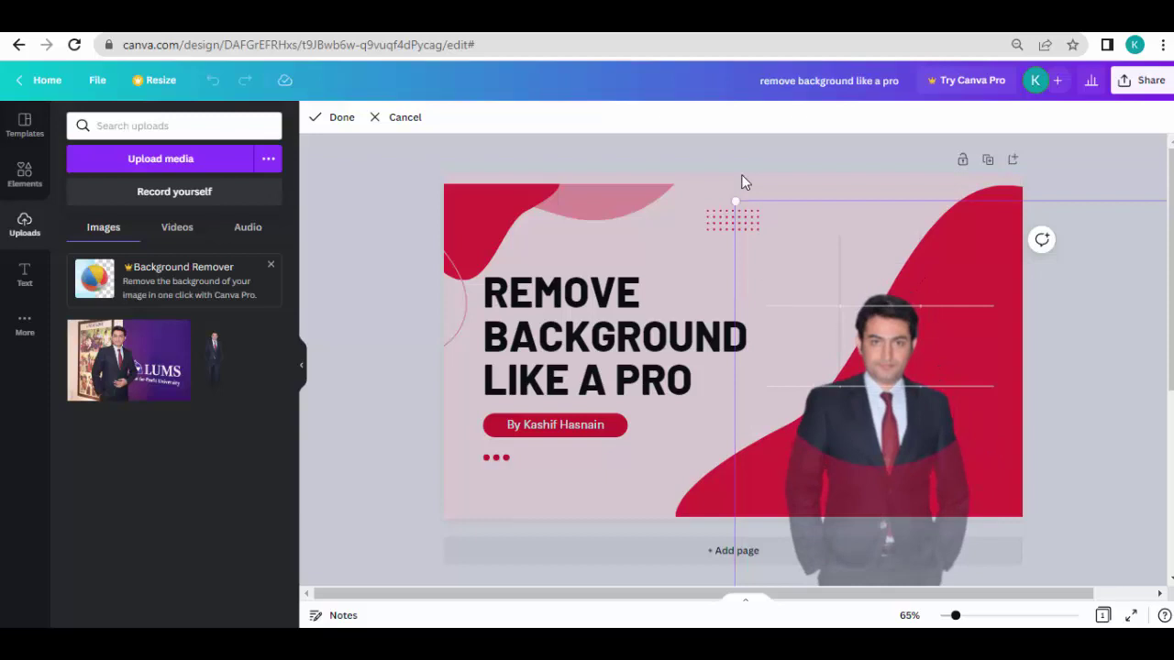
{"action": "left_click_drag", "start_coordinate": [736, 196], "coordinate": [616, 111]}
{"action": "left_click_drag", "start_coordinate": [870, 322], "coordinate": [930, 393]}
{"action": "left_click_drag", "start_coordinate": [710, 144], "coordinate": [526, 105]}
{"action": "left_click_drag", "start_coordinate": [841, 320], "coordinate": [893, 413]}
{"action": "key", "text": "Return"}
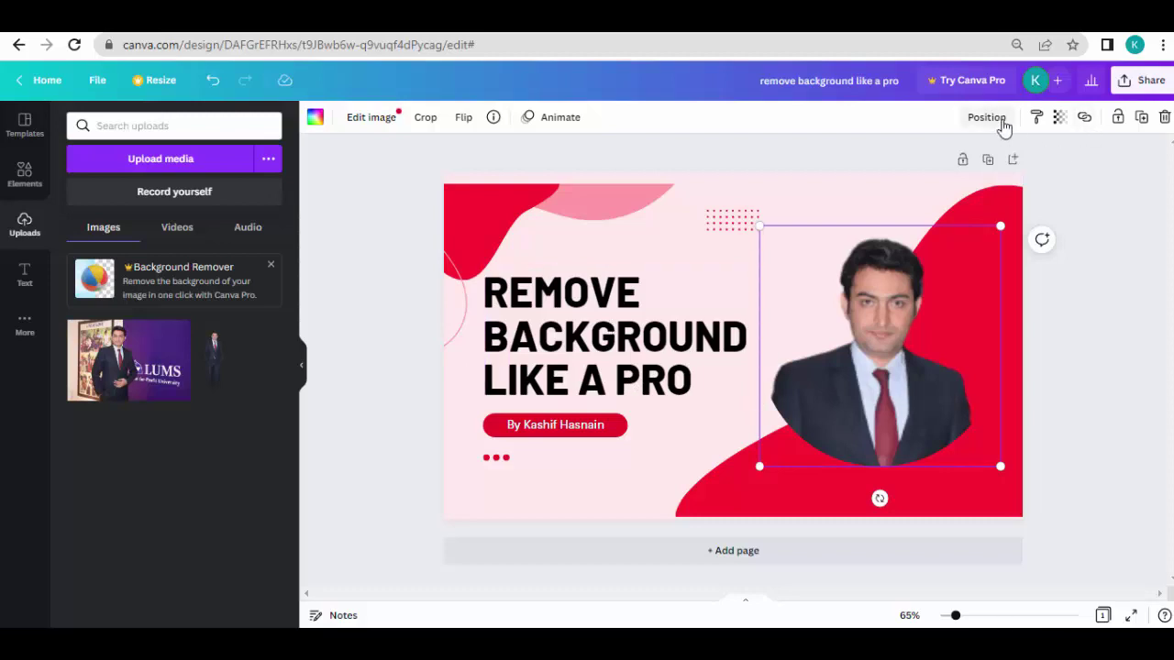
Download the finished design as a JPG and dismiss the download notice.
{"action": "left_click", "coordinate": [1147, 81]}
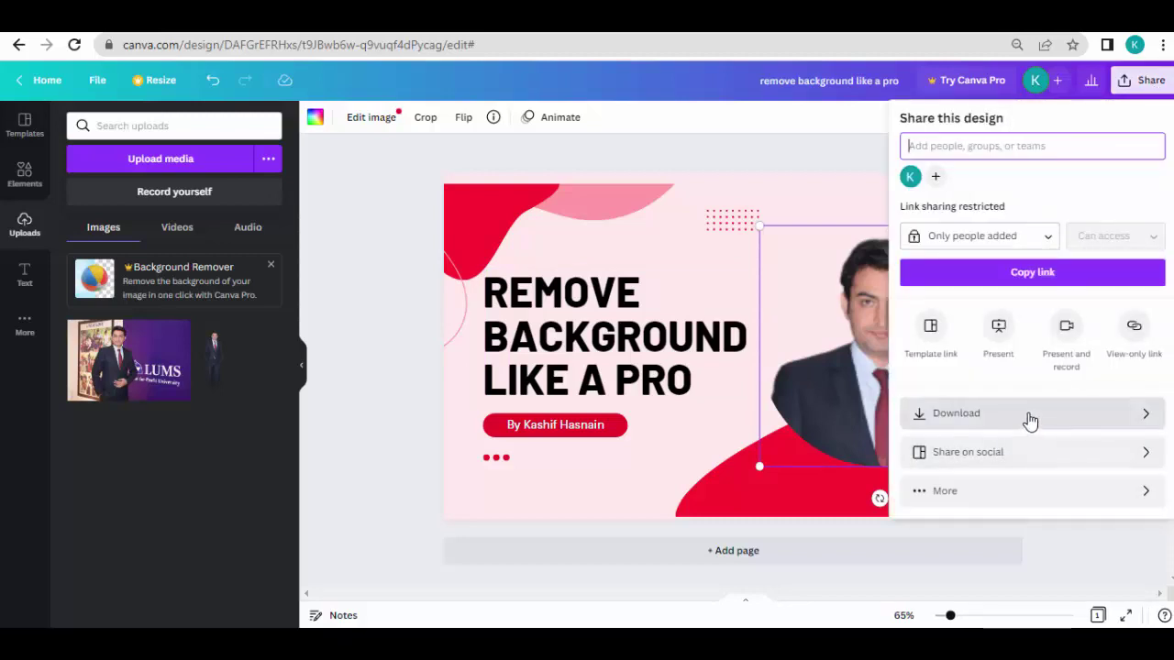
{"action": "left_click", "coordinate": [1029, 417]}
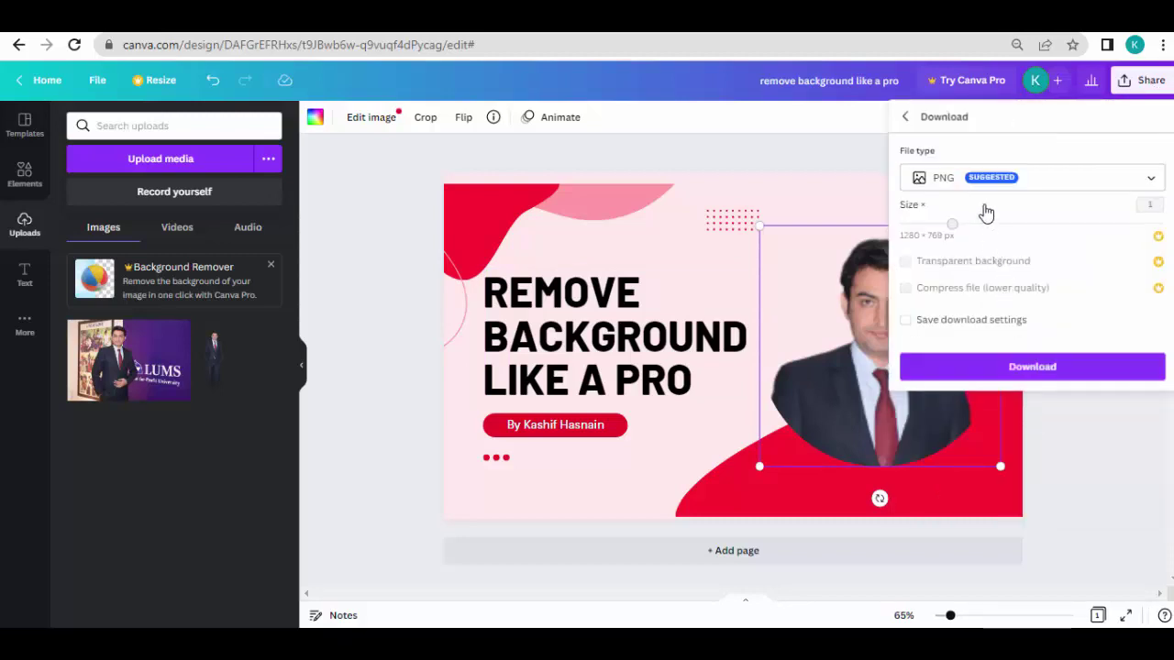
{"action": "left_click", "coordinate": [977, 181]}
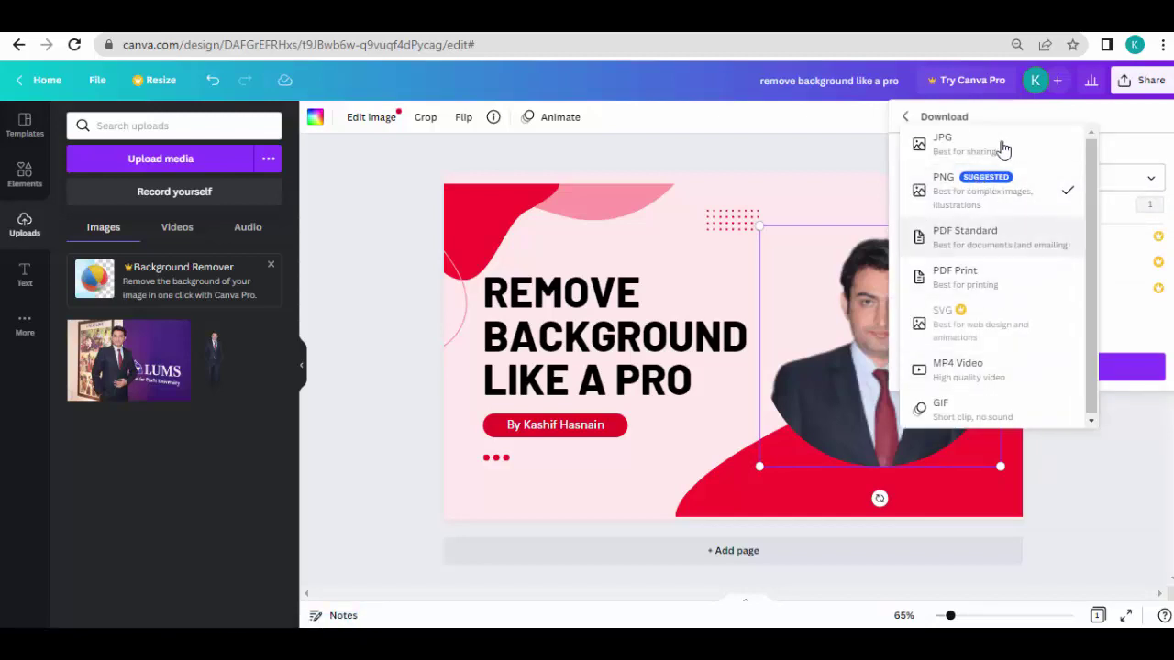
{"action": "left_click", "coordinate": [991, 144]}
{"action": "left_click", "coordinate": [1021, 369]}
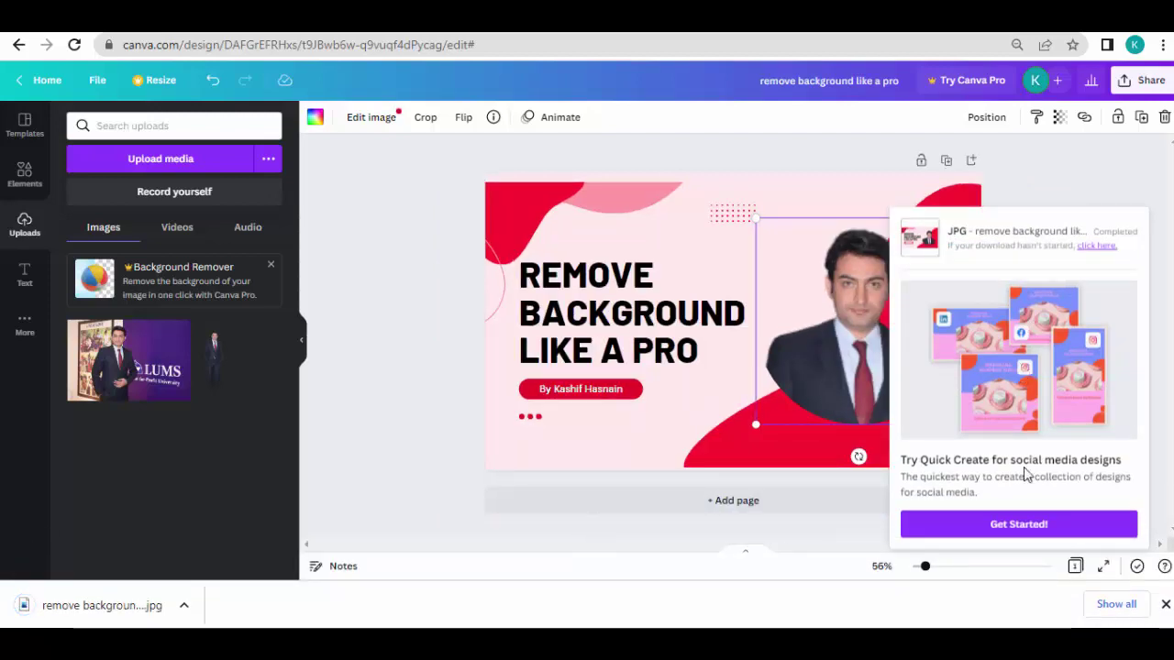
{"action": "left_click", "coordinate": [1097, 179]}
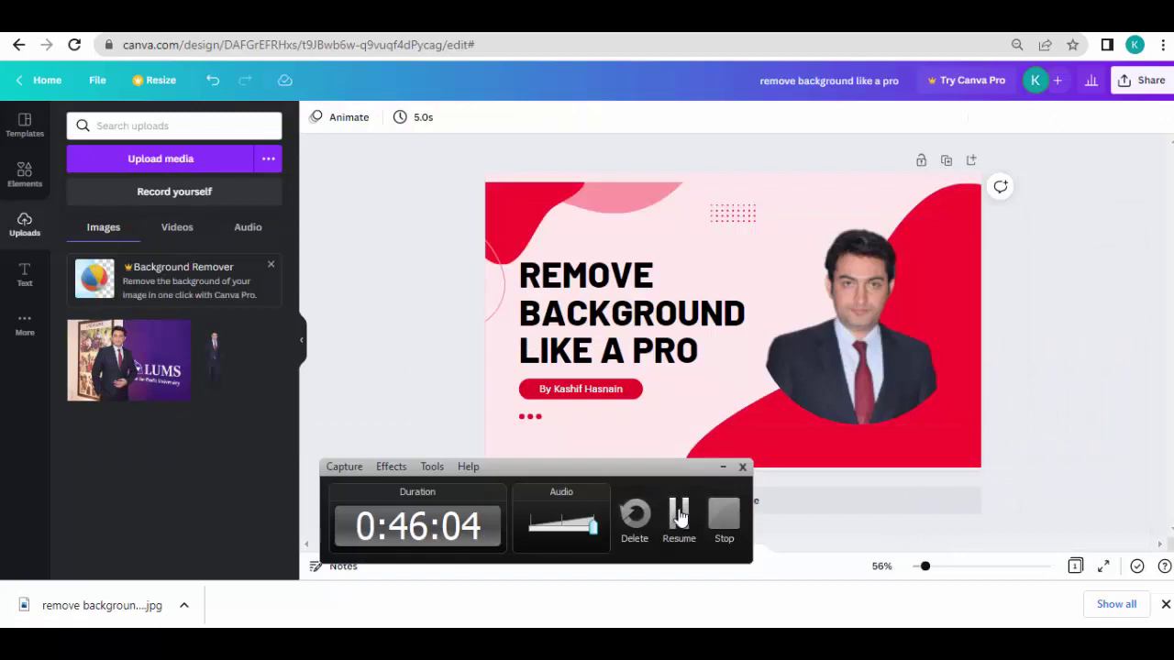
Switch to Fiverr, close the gig image guidelines, and upload the image "remove background like a pro" as the first gallery photo.
{"action": "left_click", "coordinate": [679, 516]}
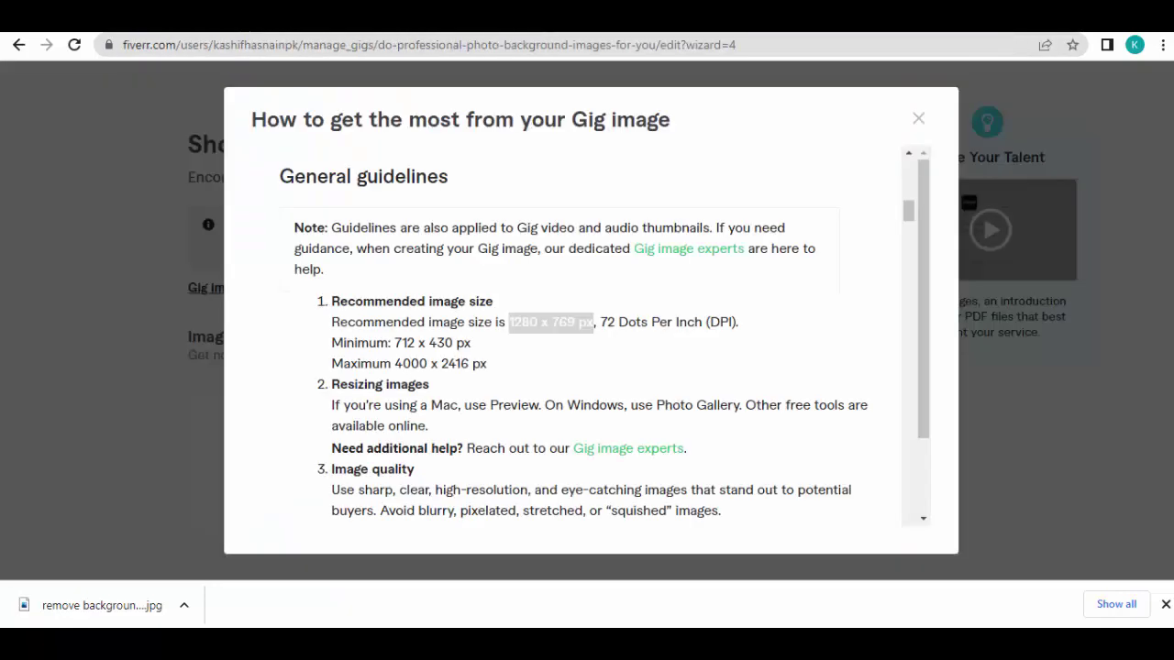
{"action": "left_click", "coordinate": [918, 119]}
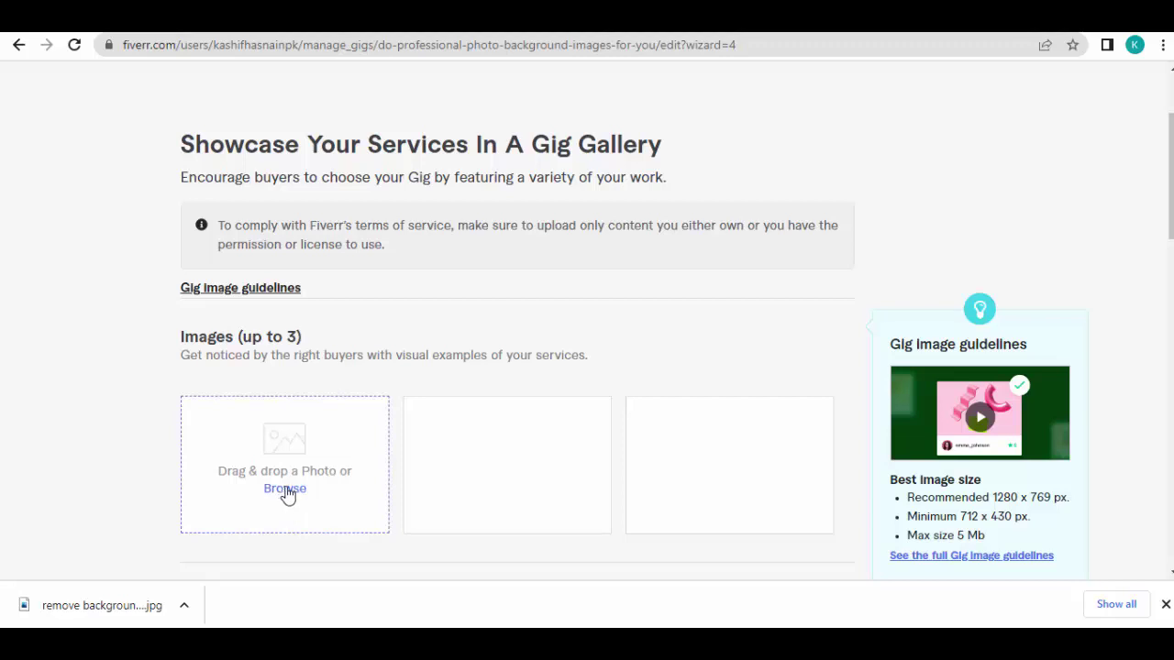
{"action": "left_click", "coordinate": [286, 491]}
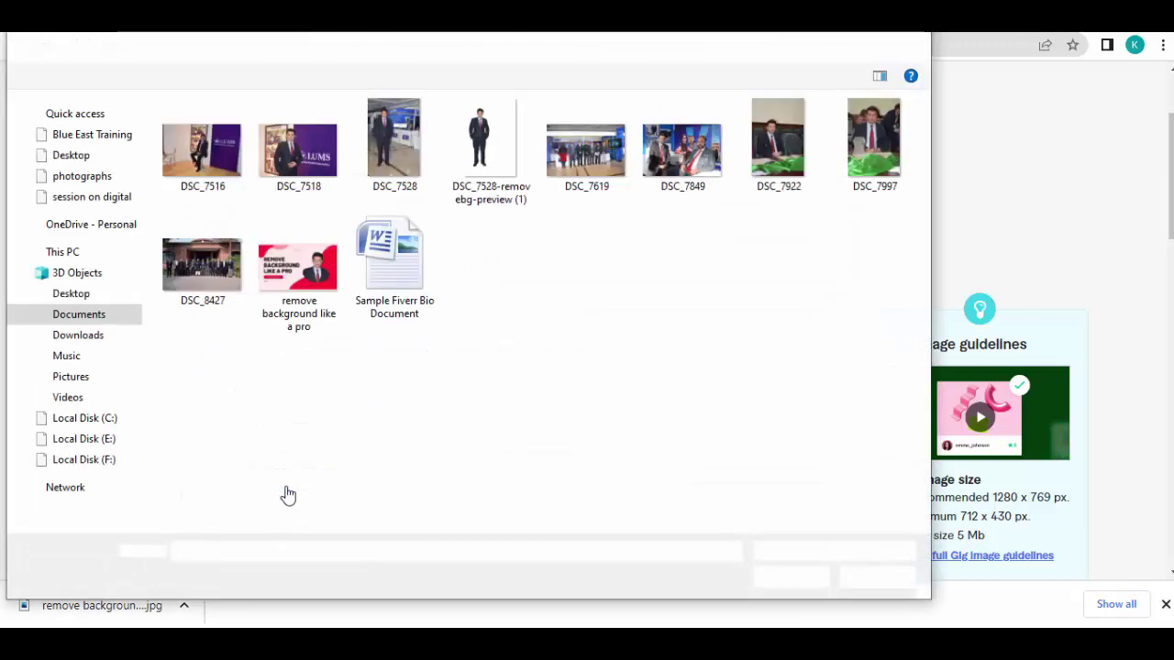
{"action": "left_click", "coordinate": [268, 288]}
{"action": "double_click", "coordinate": [269, 289]}
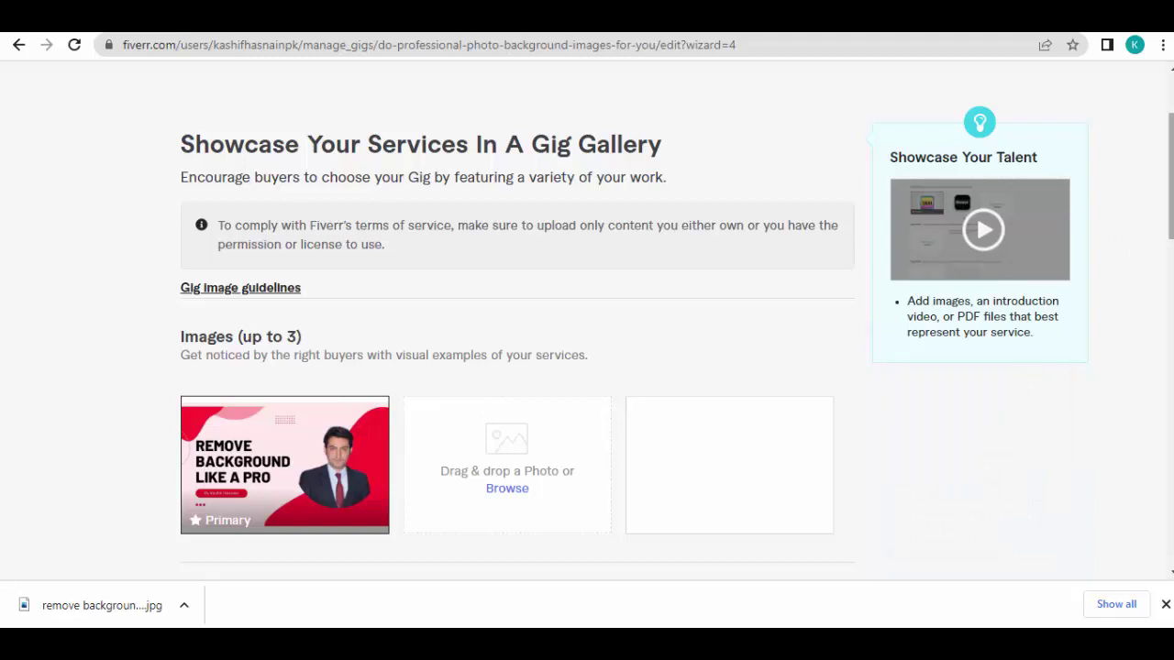
Accept the declaration that the gallery materials are original, then save the Gallery section and continue to Publish.
{"action": "scroll", "coordinate": [516, 319], "scroll_direction": "down", "scroll_amount": 5}
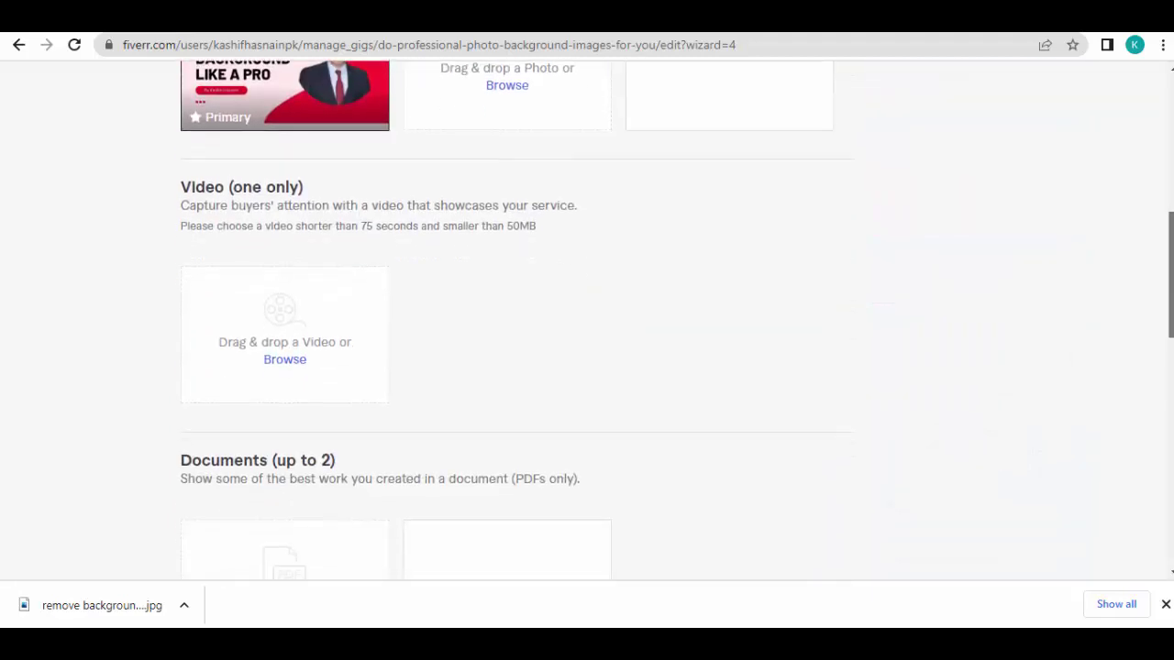
{"action": "scroll", "coordinate": [587, 321], "scroll_direction": "up", "scroll_amount": 6}
{"action": "scroll", "coordinate": [587, 321], "scroll_direction": "down", "scroll_amount": 4}
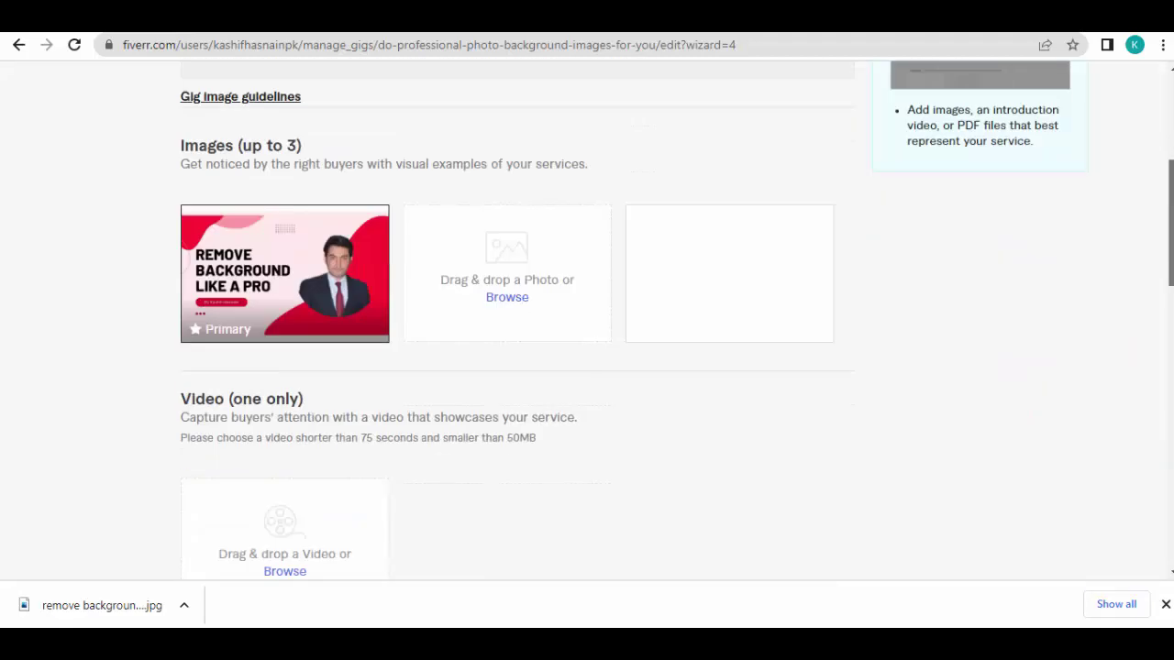
{"action": "scroll", "coordinate": [777, 330], "scroll_direction": "down", "scroll_amount": 8}
{"action": "left_click", "coordinate": [777, 330]}
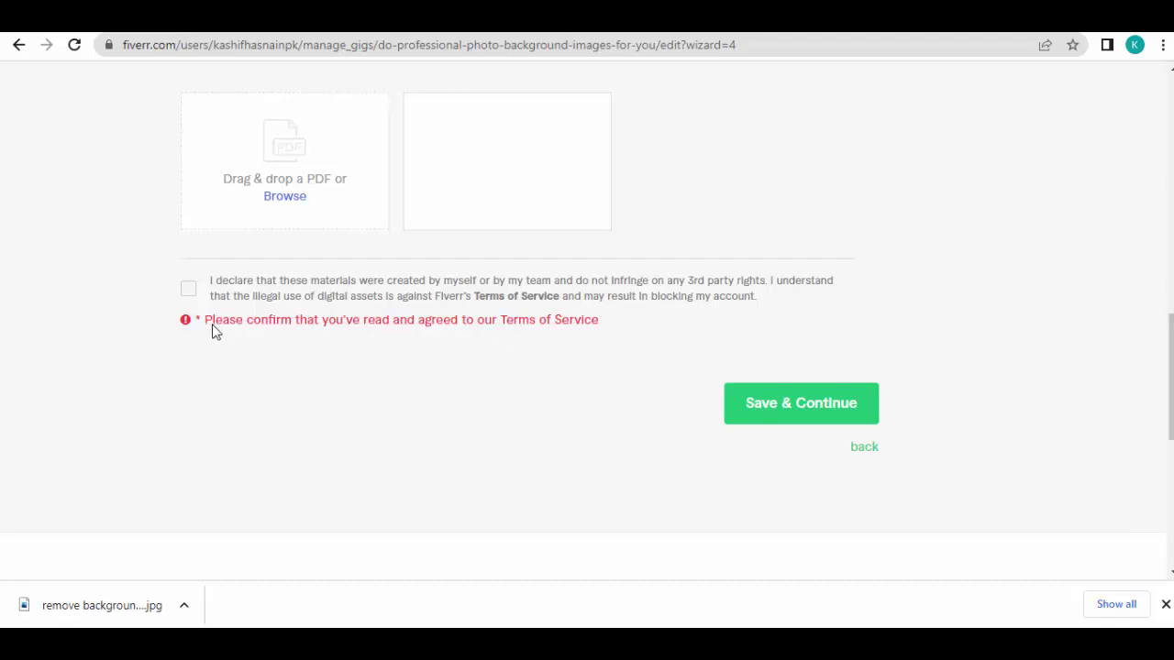
{"action": "left_click", "coordinate": [188, 290]}
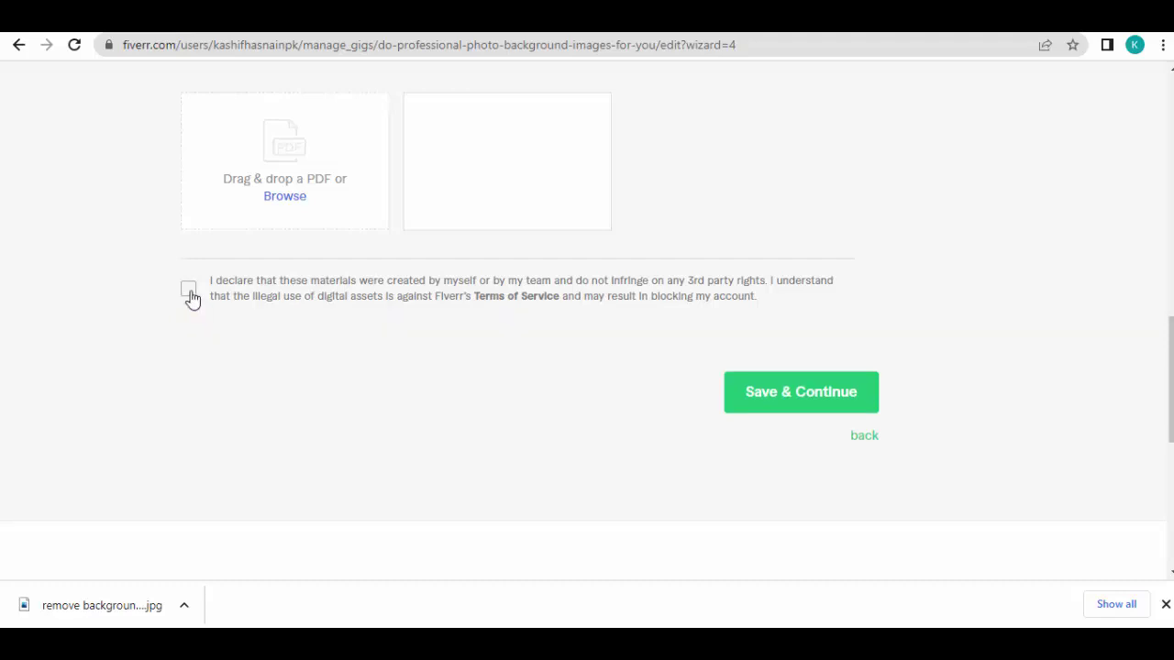
{"action": "left_click", "coordinate": [789, 409]}
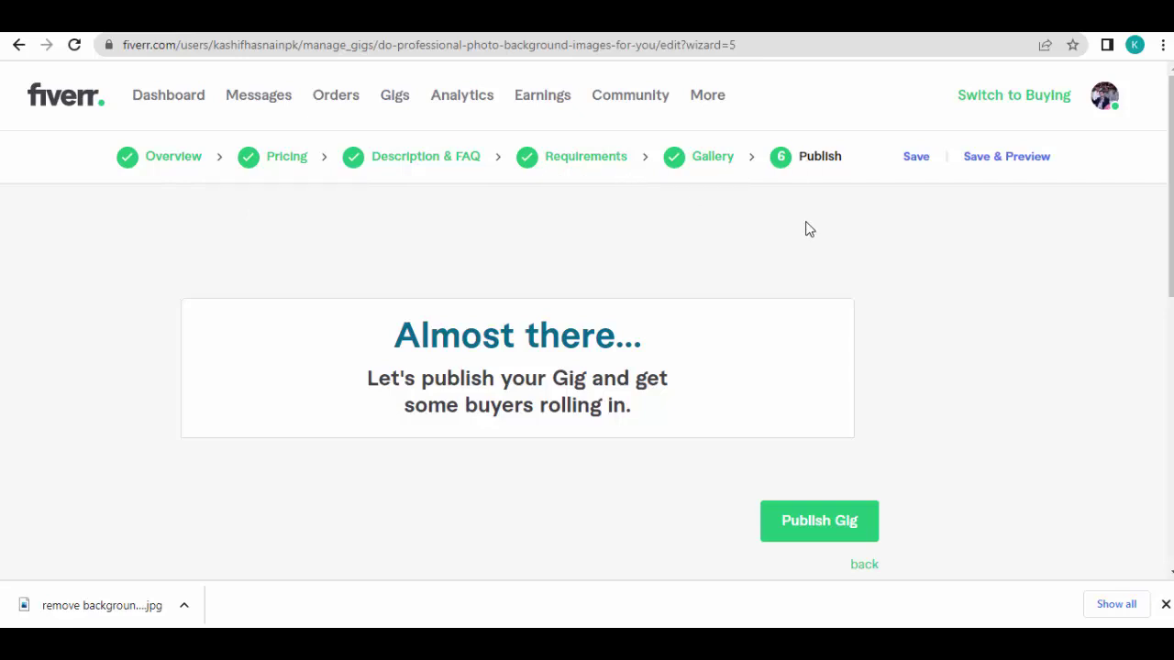
Publish the gig and finish the confirmation page with its share link to reach the gigs list.
{"action": "left_click", "coordinate": [819, 522]}
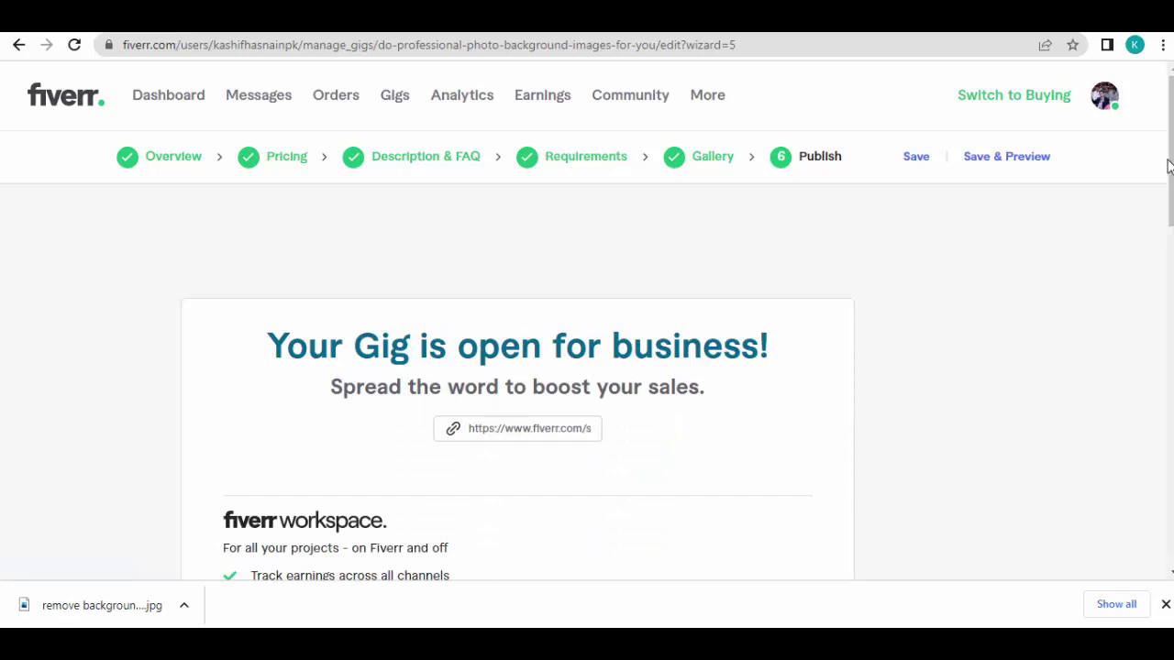
{"action": "scroll", "coordinate": [1169, 163], "scroll_direction": "down", "scroll_amount": 1}
{"action": "scroll", "coordinate": [587, 320], "scroll_direction": "down", "scroll_amount": 1}
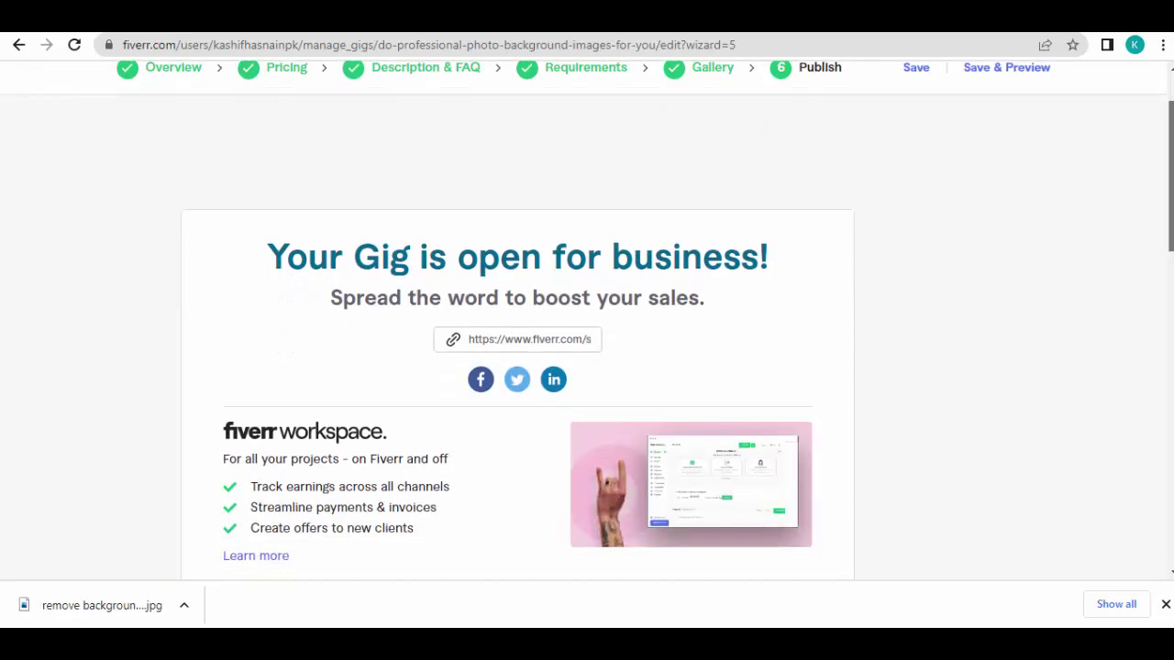
{"action": "scroll", "coordinate": [664, 234], "scroll_direction": "down", "scroll_amount": 2}
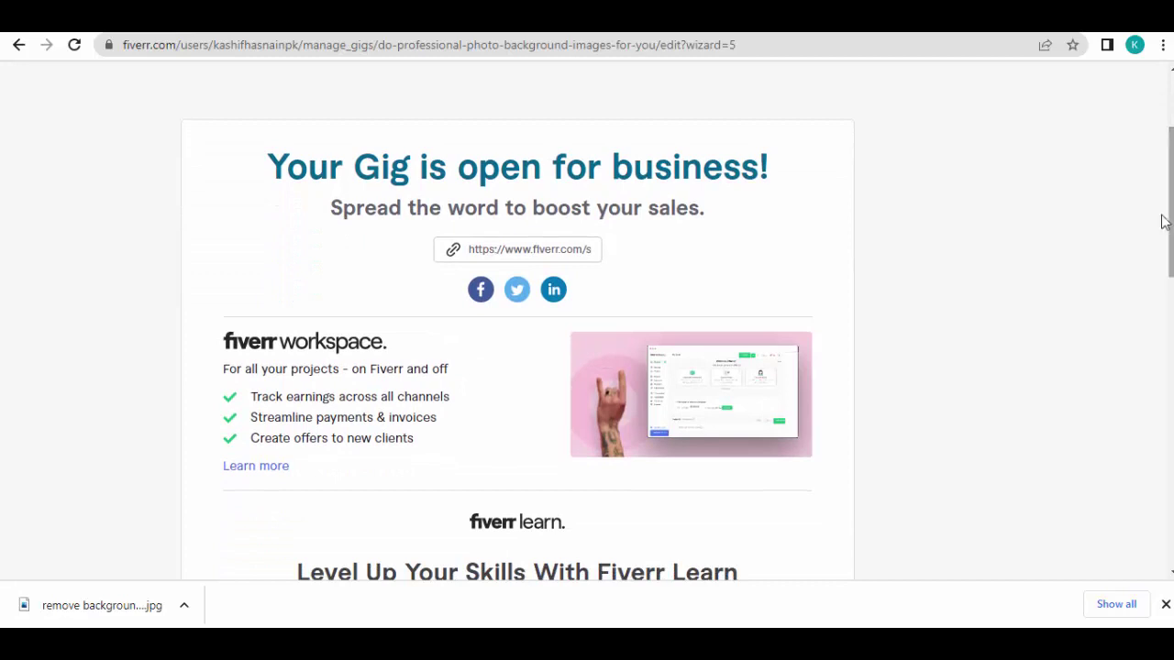
{"action": "left_click", "coordinate": [580, 254]}
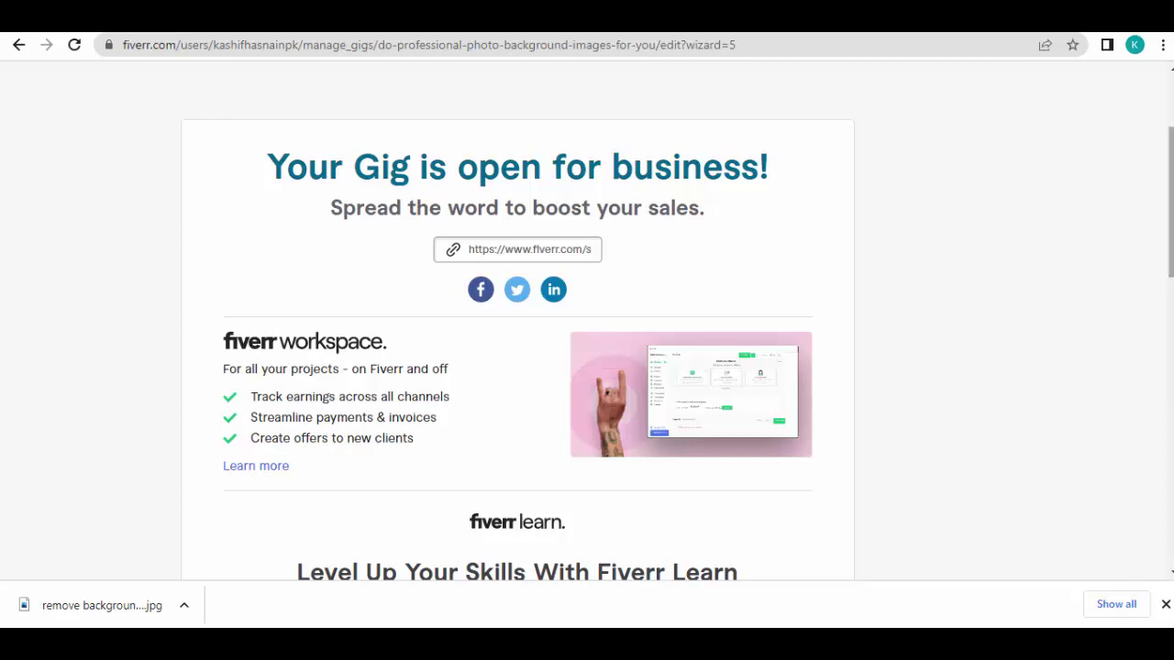
{"action": "scroll", "coordinate": [1170, 201], "scroll_direction": "down", "scroll_amount": 3}
{"action": "scroll", "coordinate": [587, 321], "scroll_direction": "down", "scroll_amount": 1}
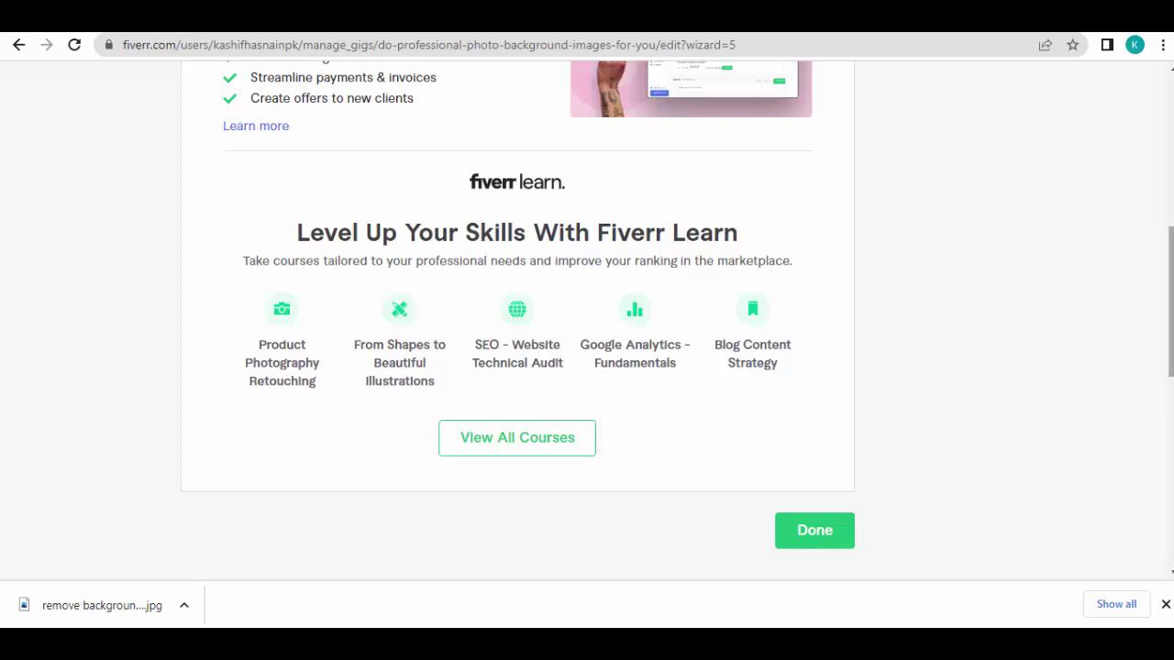
{"action": "left_click", "coordinate": [809, 533]}
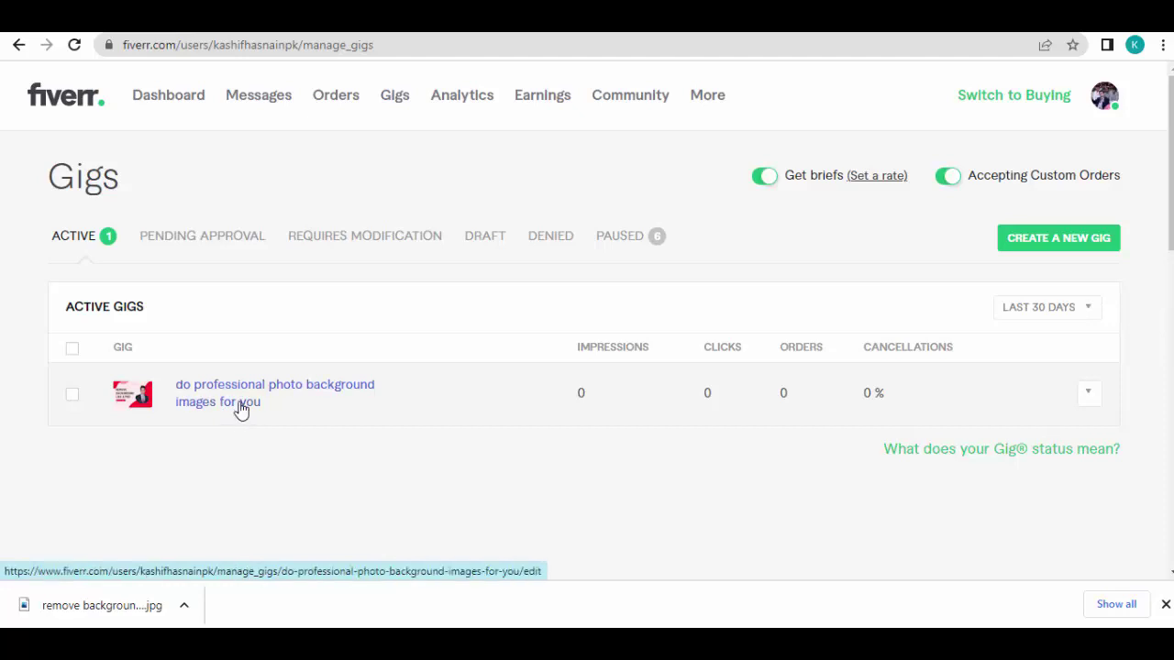
Open the active gig "do professional photo background images for you" for editing.
{"action": "left_click", "coordinate": [241, 410]}
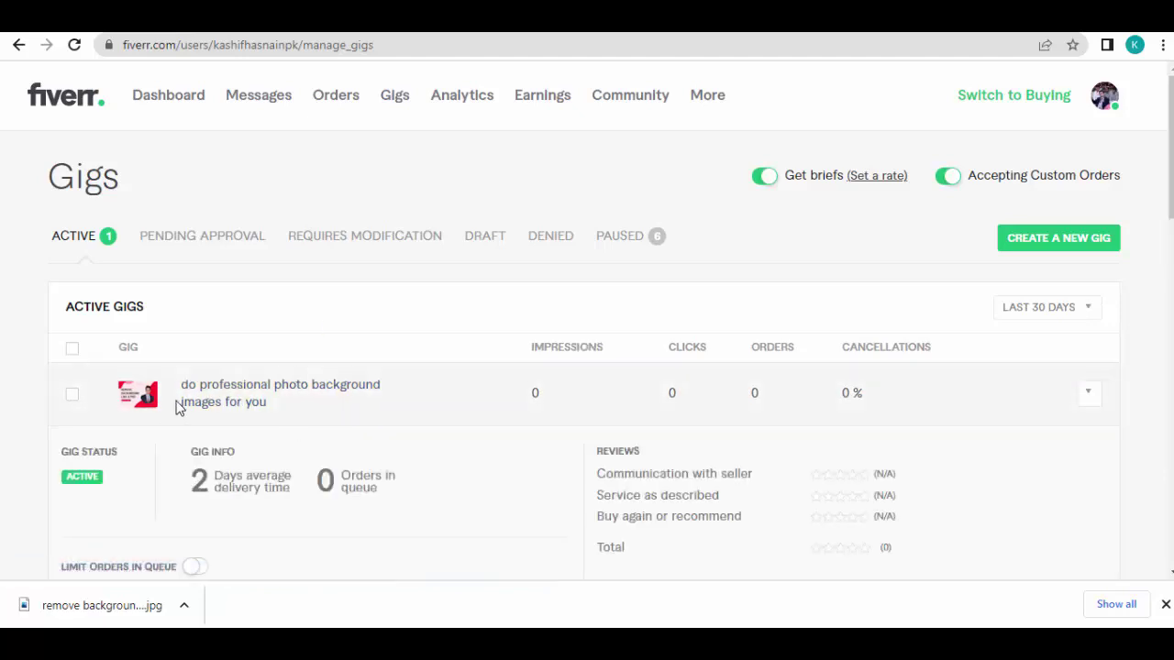
{"action": "left_click", "coordinate": [1088, 394]}
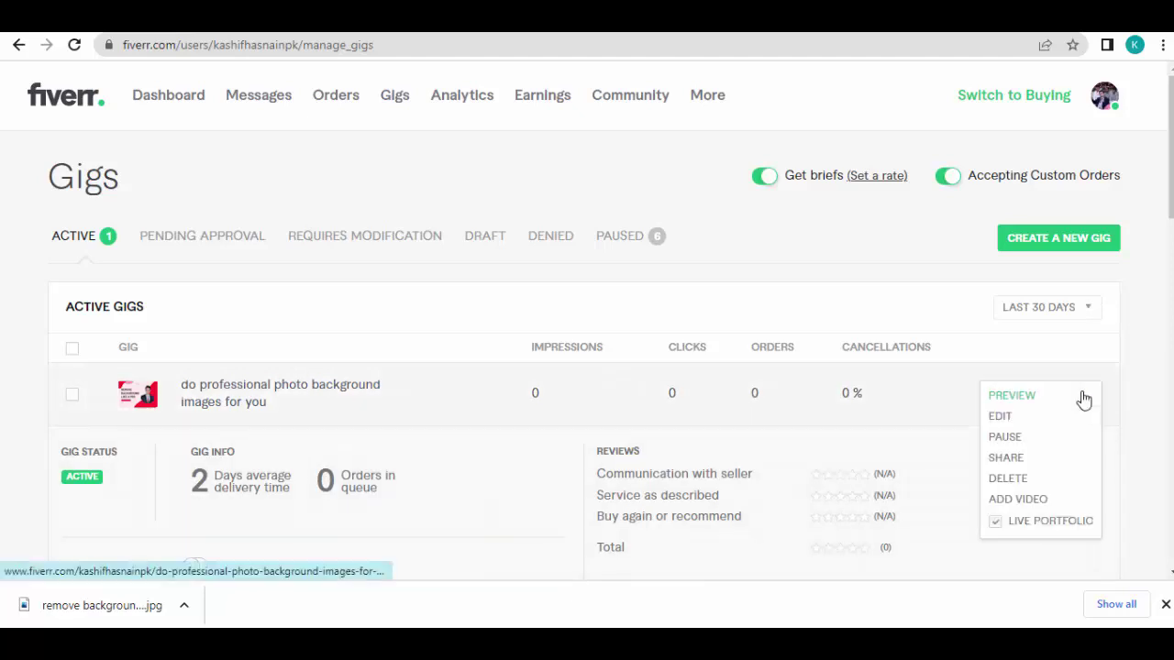
{"action": "left_click", "coordinate": [1006, 418]}
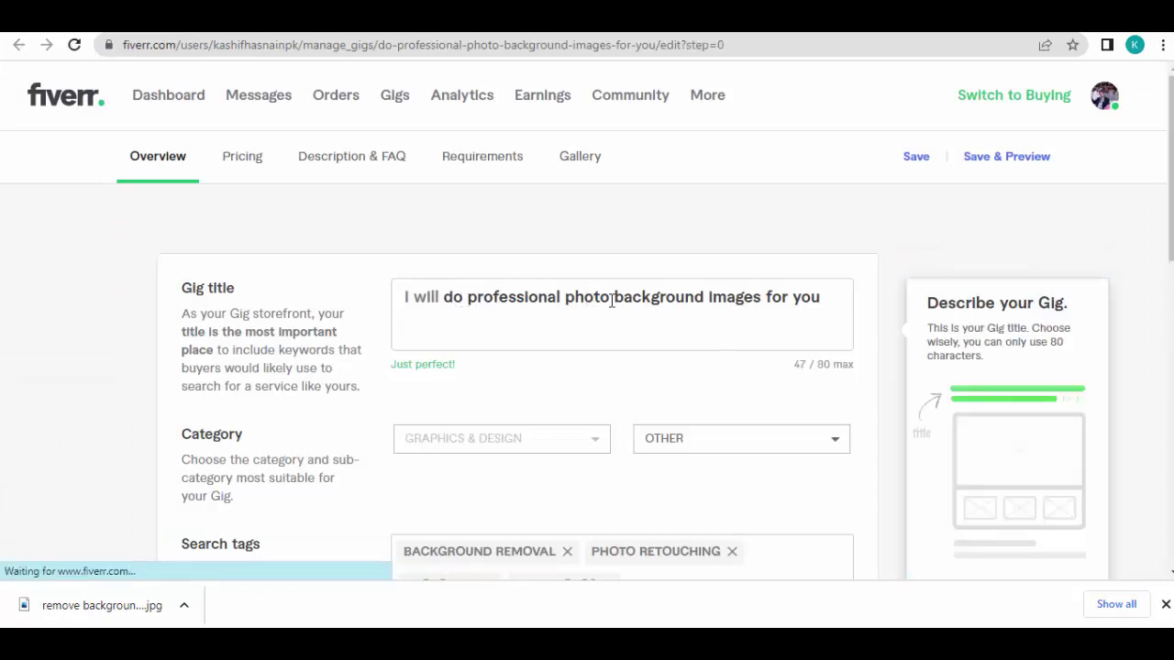
Insert "Removal" after "images" in the gig title and save the Overview changes.
{"action": "left_click", "coordinate": [766, 301]}
{"action": "type", "text": "Removal"}
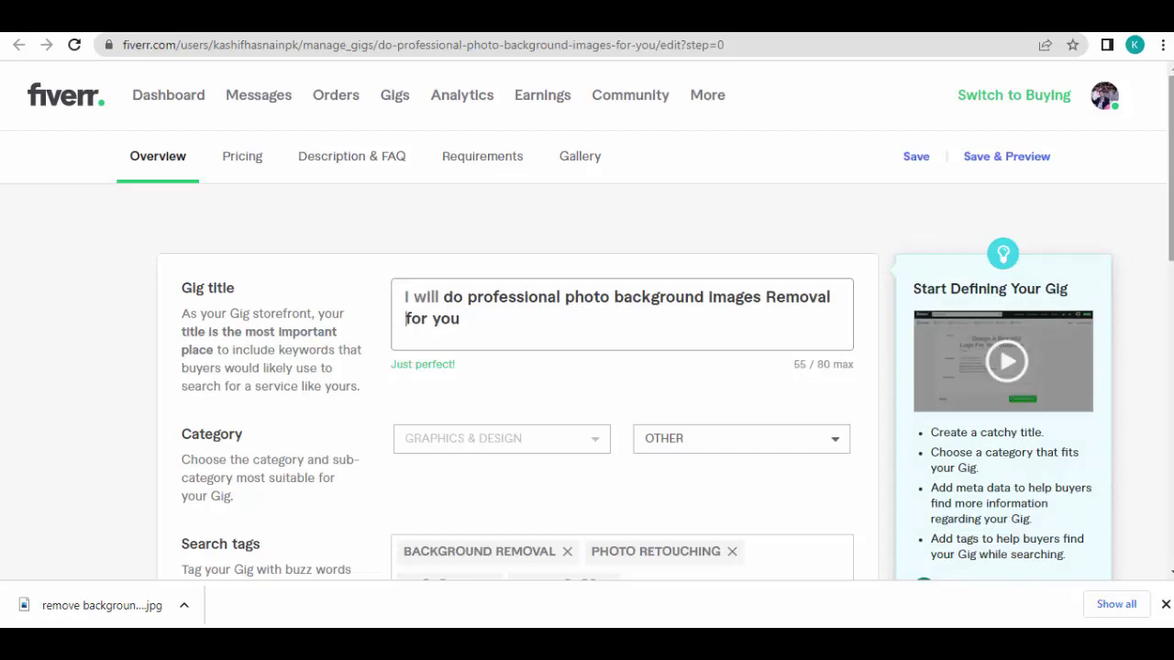
{"action": "scroll", "coordinate": [587, 317], "scroll_direction": "down", "scroll_amount": 3}
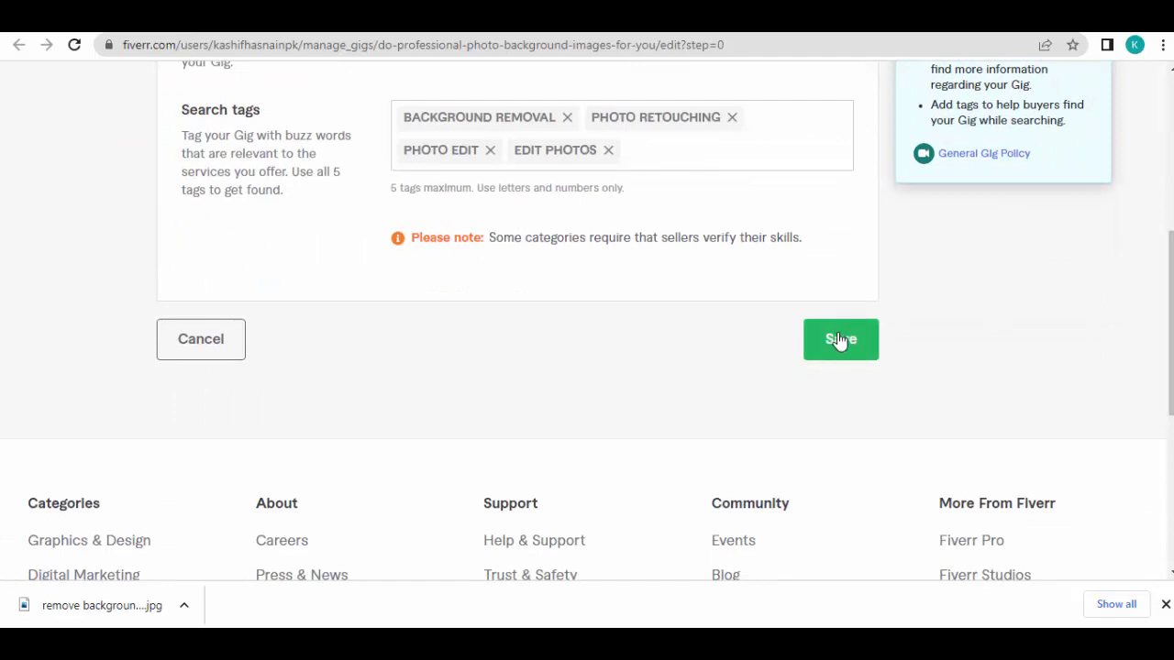
{"action": "left_click", "coordinate": [841, 340]}
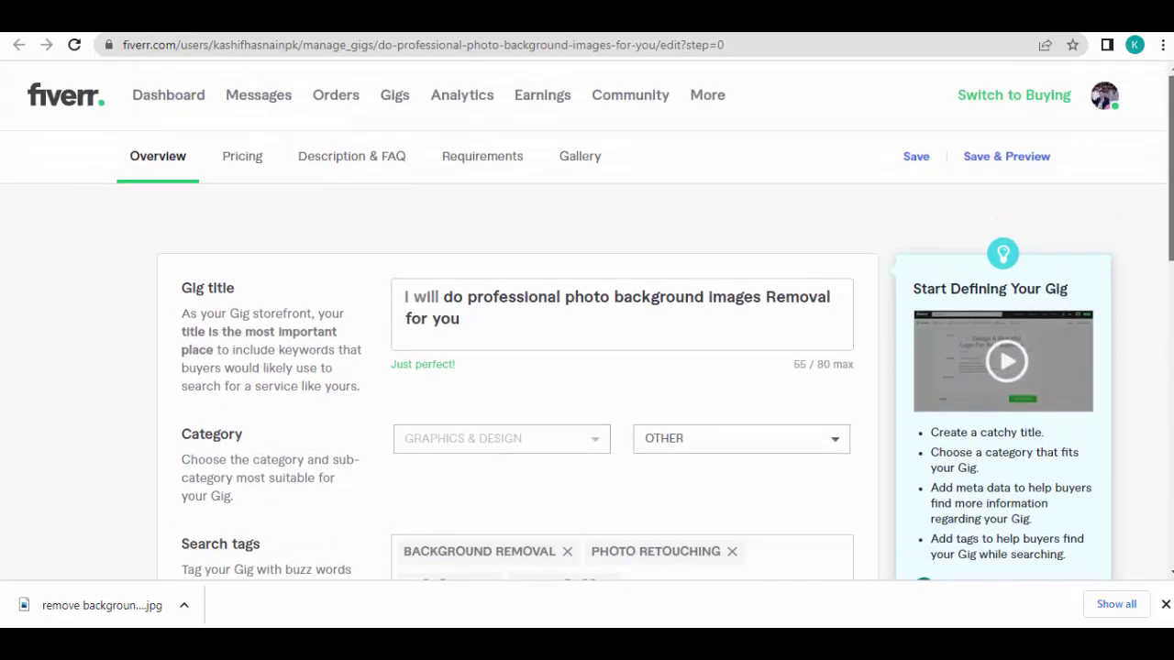
{"action": "scroll", "coordinate": [586, 321], "scroll_direction": "down", "scroll_amount": 15}
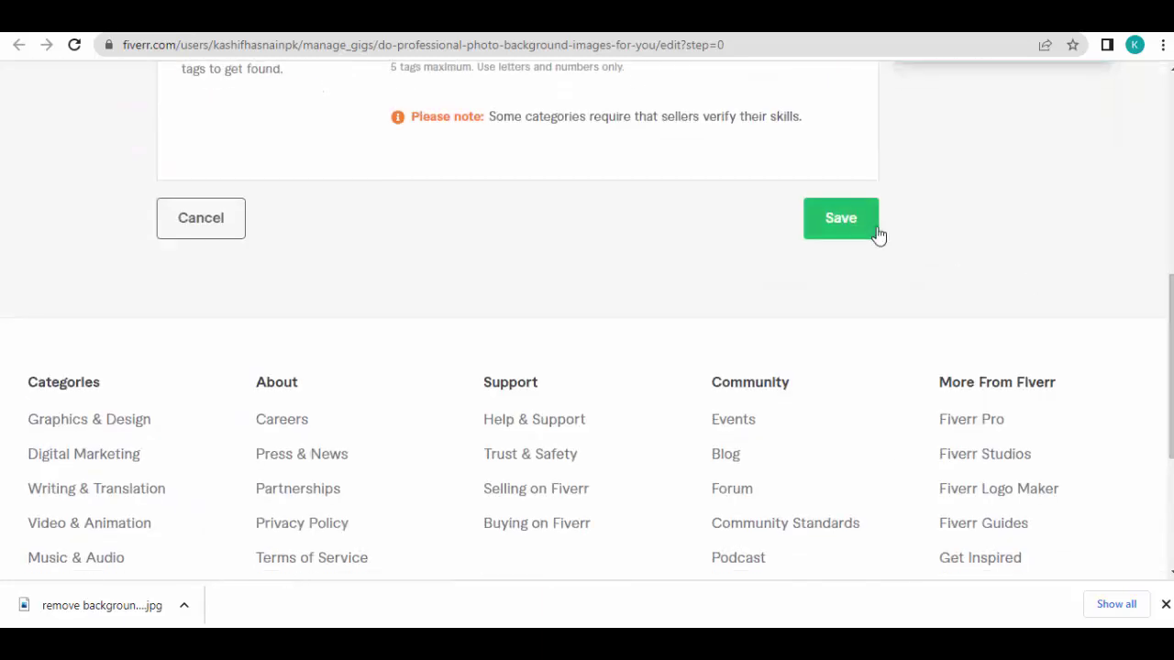
{"action": "left_click", "coordinate": [858, 231]}
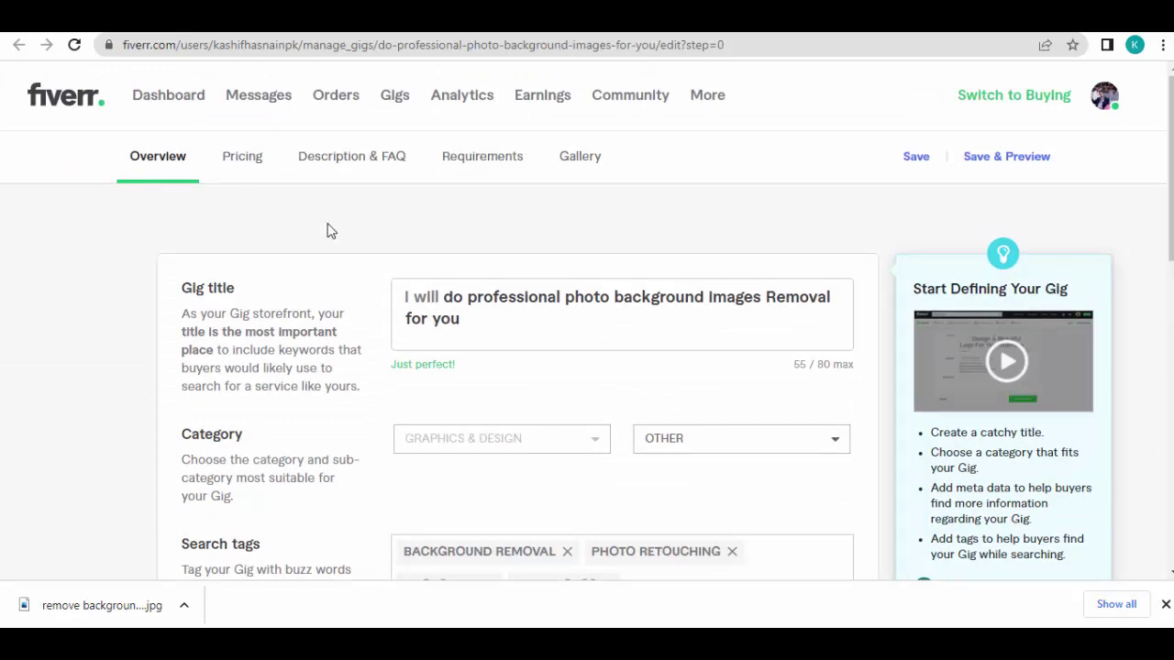
{"action": "left_click", "coordinate": [916, 158]}
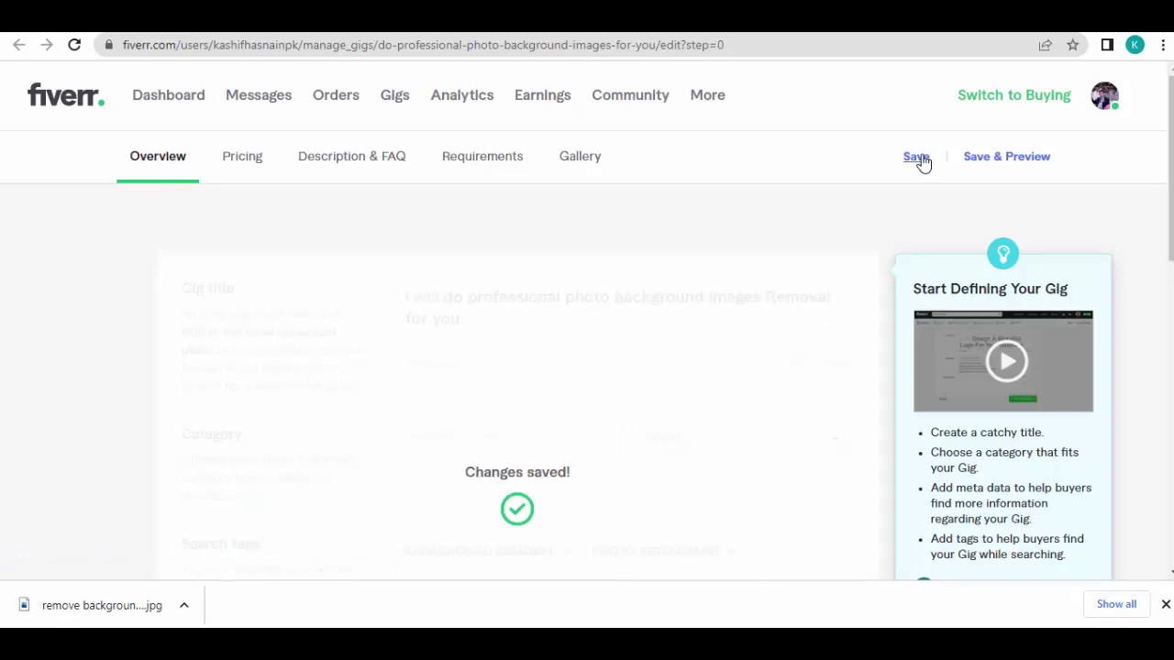
{"action": "mouse_move", "coordinate": [1169, 165]}
{"action": "left_mouse_down"}
{"action": "mouse_move", "coordinate": [1169, 477]}
{"action": "mouse_move", "coordinate": [1170, 160]}
{"action": "left_mouse_up"}
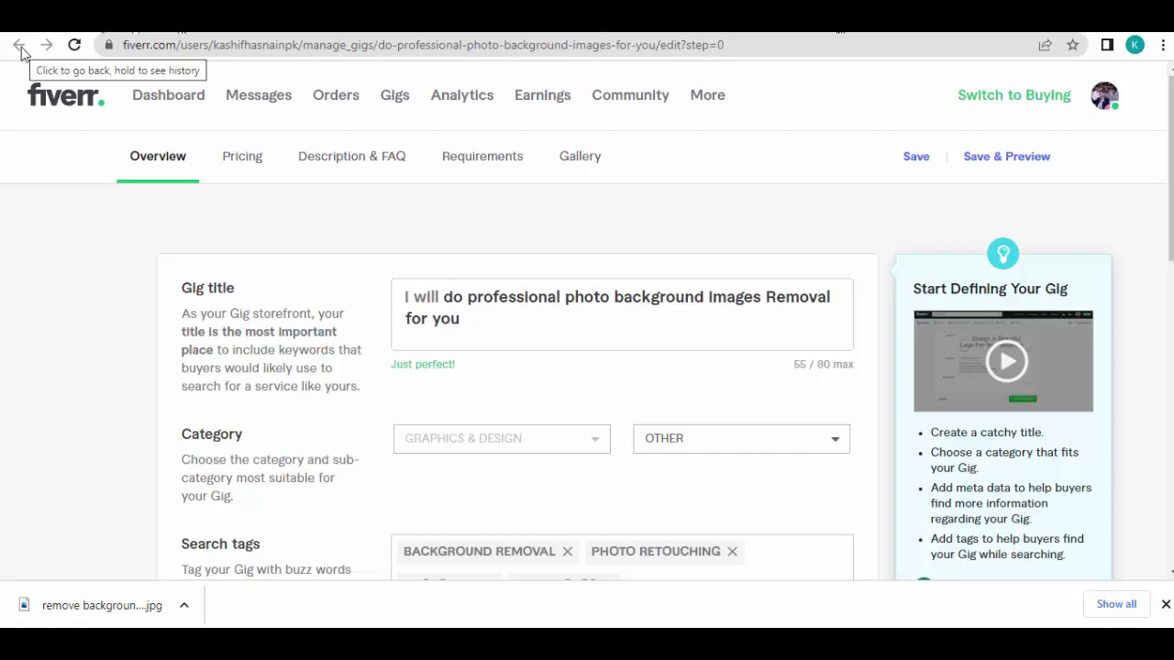
Return to the gigs list and check the active gig's impressions and orders.
{"action": "left_click", "coordinate": [398, 103]}
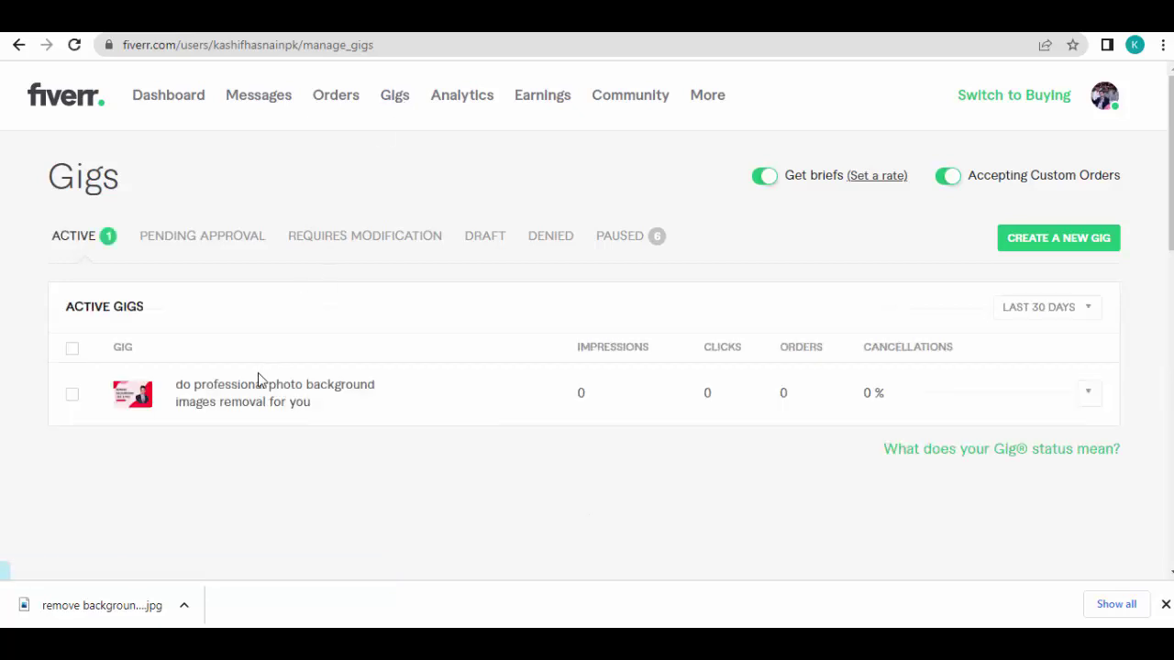
{"action": "double_click", "coordinate": [581, 394]}
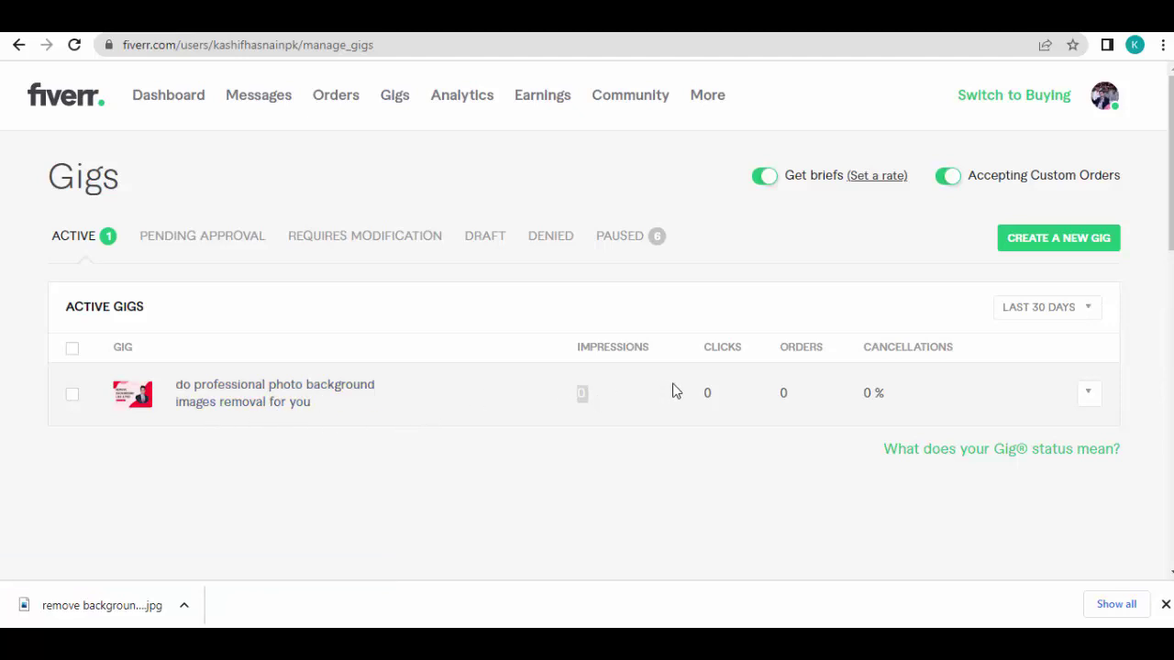
{"action": "left_click", "coordinate": [780, 397]}
Open the Earnings page and examine the withdrawal methods, the transaction type filter options and the rest of the page.
{"action": "left_click", "coordinate": [548, 103]}
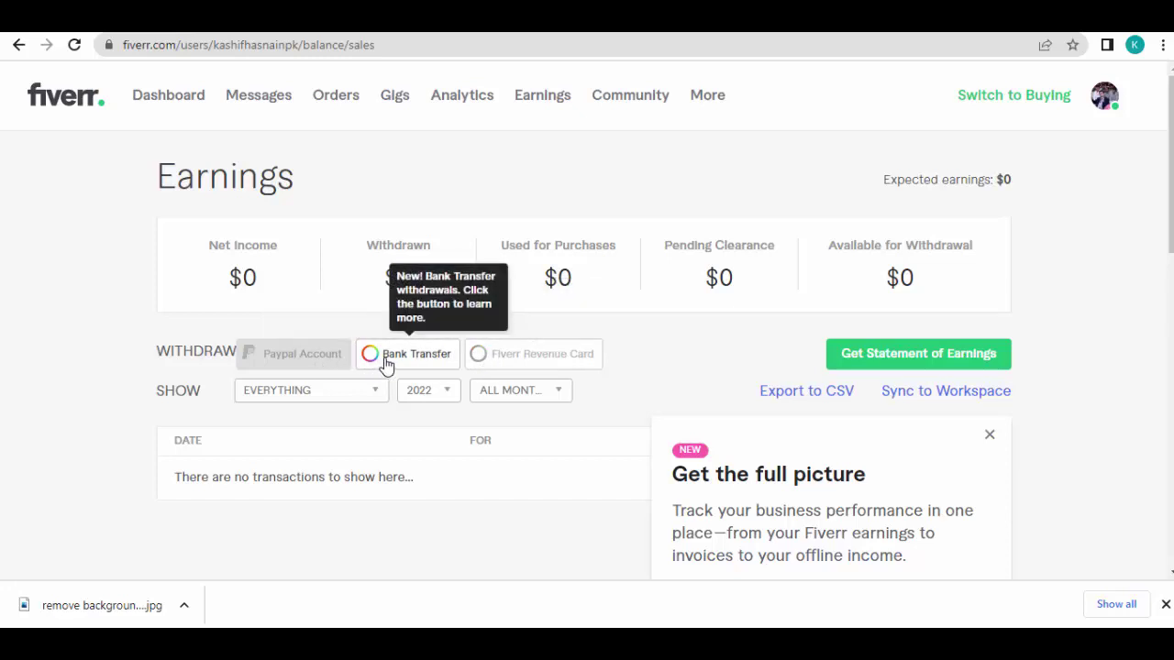
{"action": "left_click", "coordinate": [328, 400]}
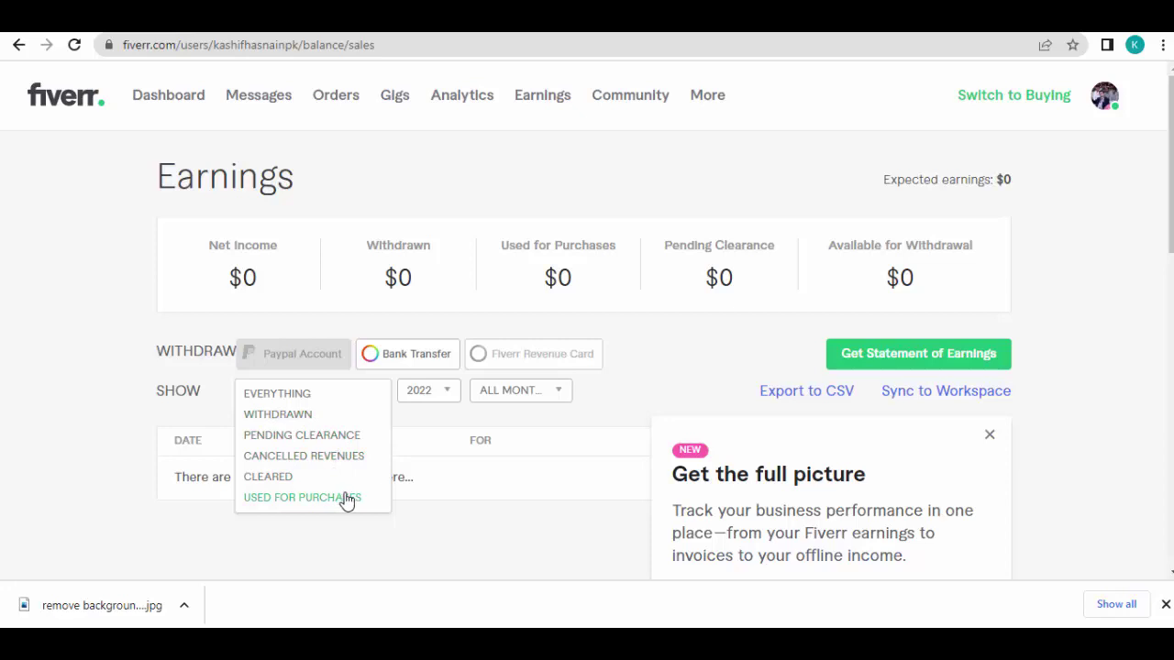
{"action": "left_click", "coordinate": [434, 421]}
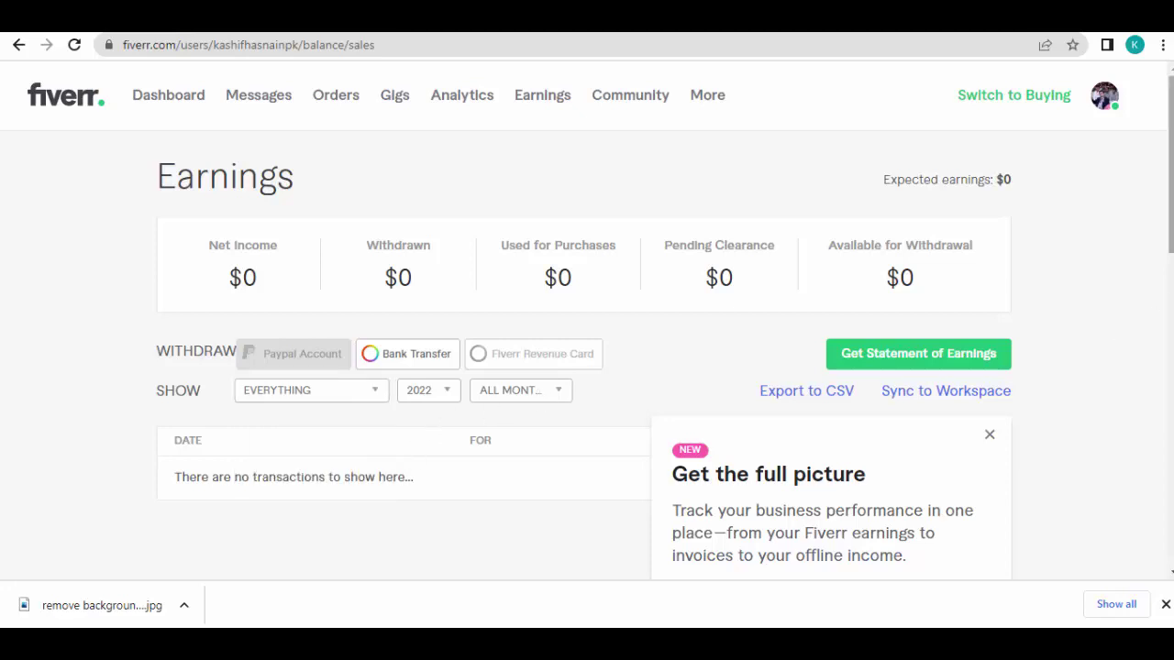
{"action": "scroll", "coordinate": [587, 367], "scroll_direction": "down", "scroll_amount": 3}
{"action": "scroll", "coordinate": [488, 275], "scroll_direction": "down", "scroll_amount": 10}
{"action": "scroll", "coordinate": [487, 94], "scroll_direction": "up", "scroll_amount": 13}
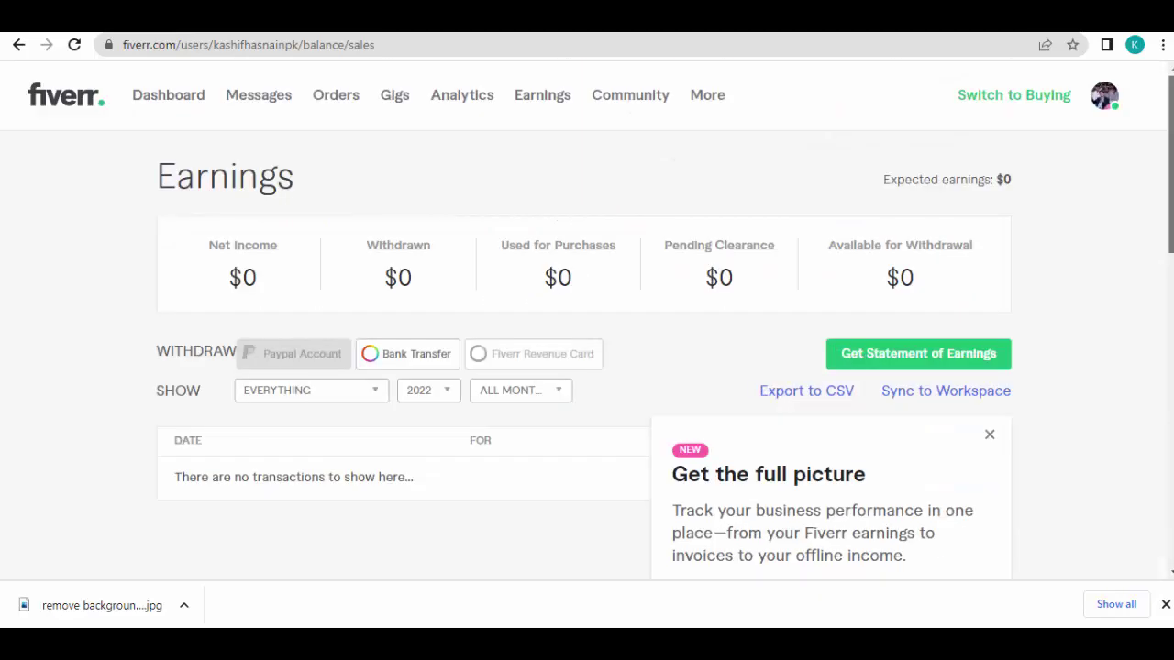
Open the seller dashboard and look through its performance figures, inbox and top seller suggestions.
{"action": "left_click", "coordinate": [65, 104]}
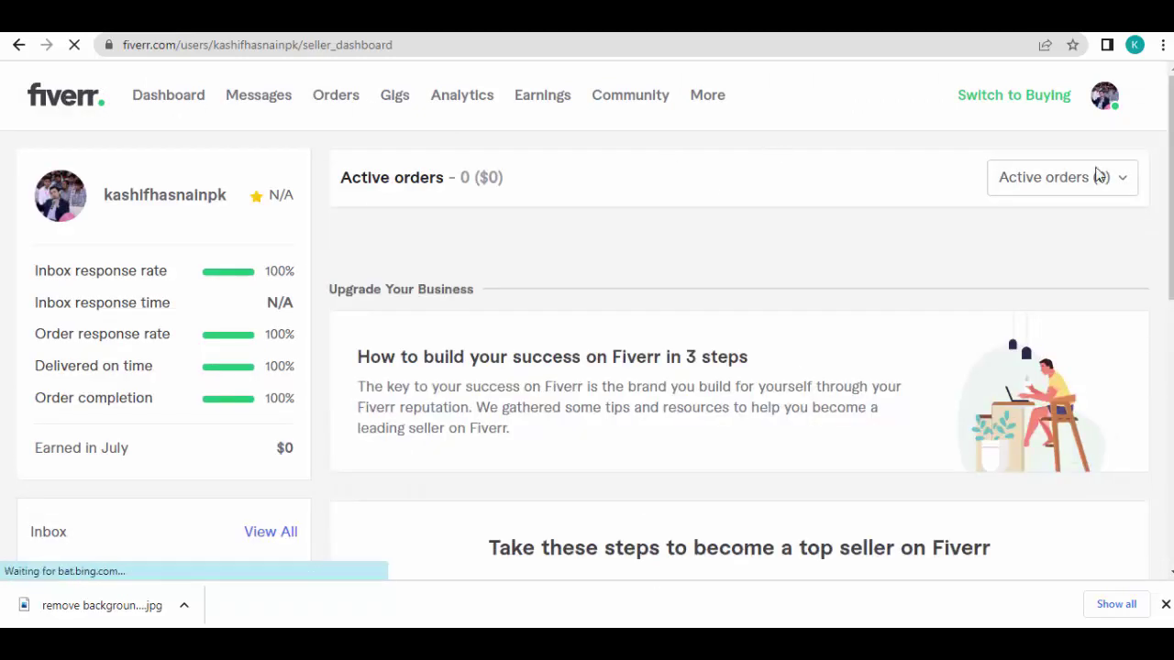
{"action": "scroll", "coordinate": [586, 321], "scroll_direction": "down", "scroll_amount": 4}
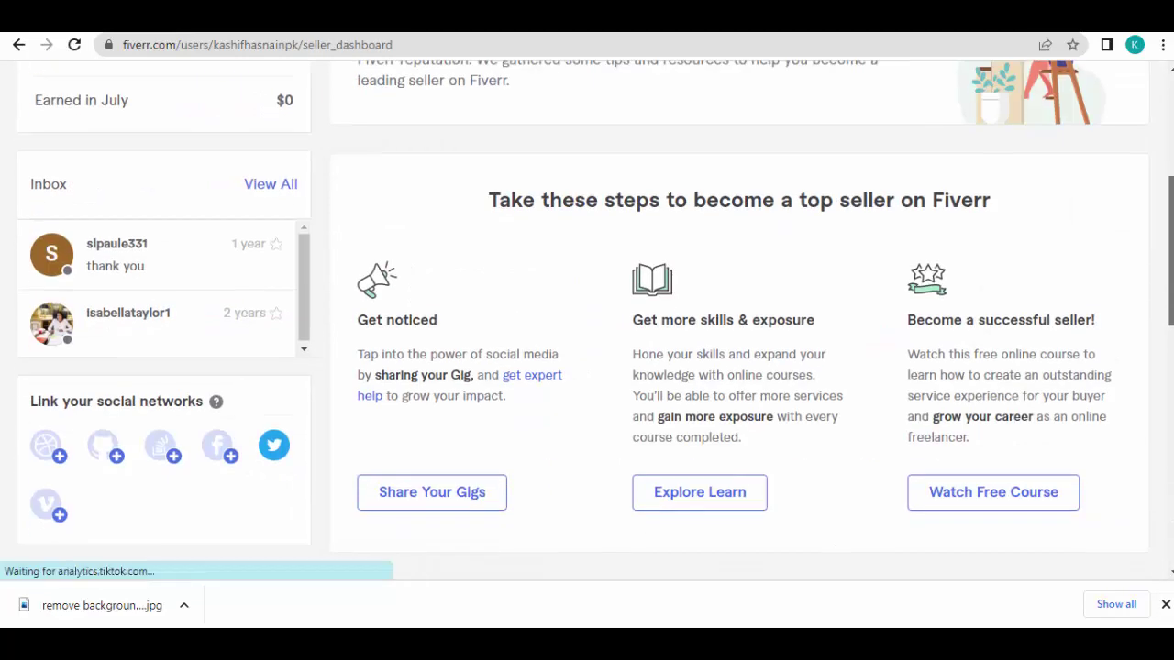
{"action": "scroll", "coordinate": [587, 321], "scroll_direction": "down", "scroll_amount": 10}
{"action": "key", "text": "Home"}
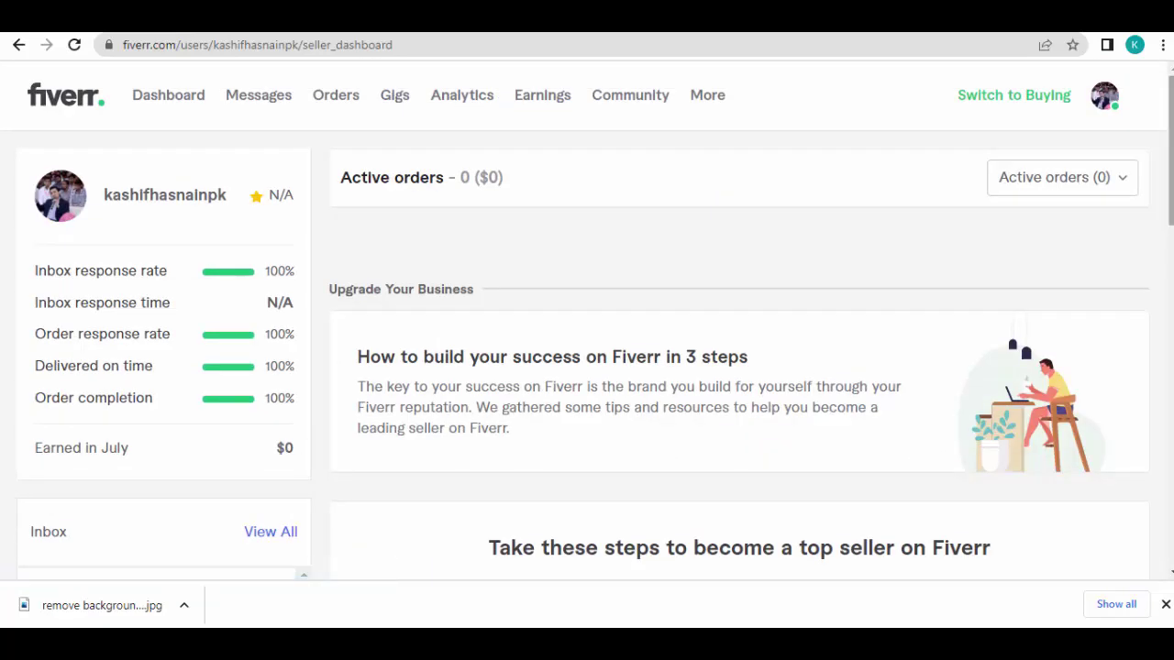